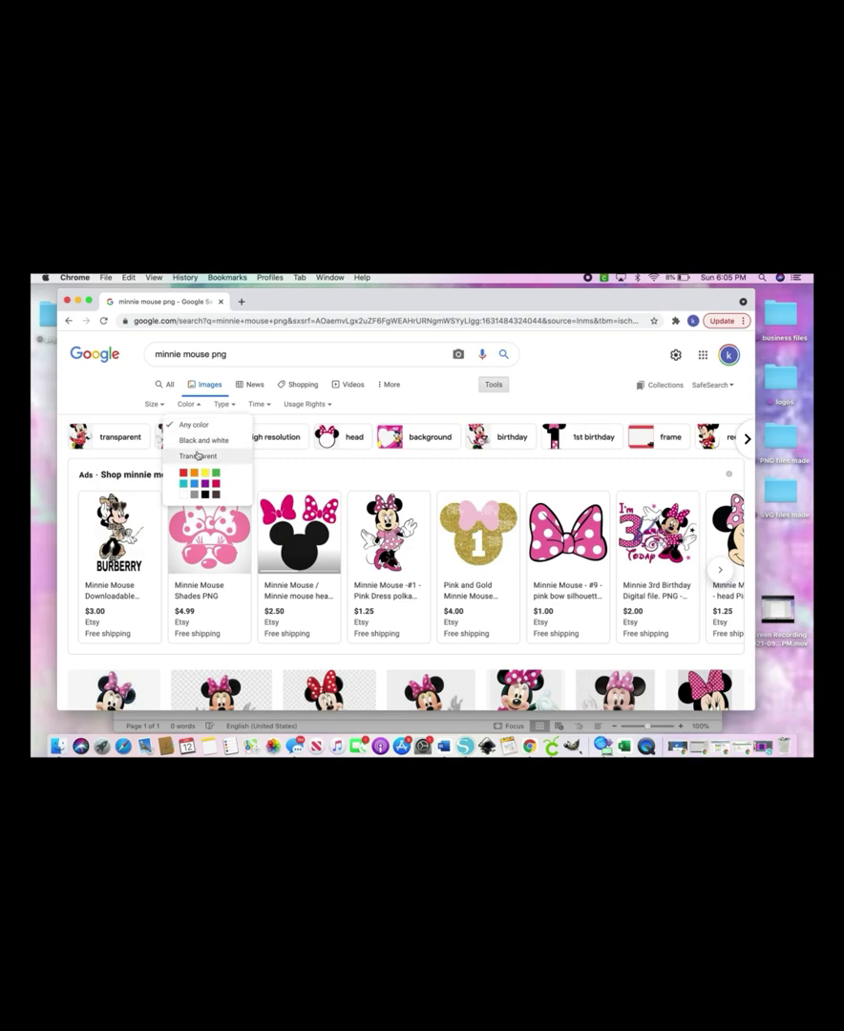
Filter the minnie mouse png image results to transparent images and browse them for a suitable Minnie head
{"action": "left_click", "coordinate": [206, 457]}
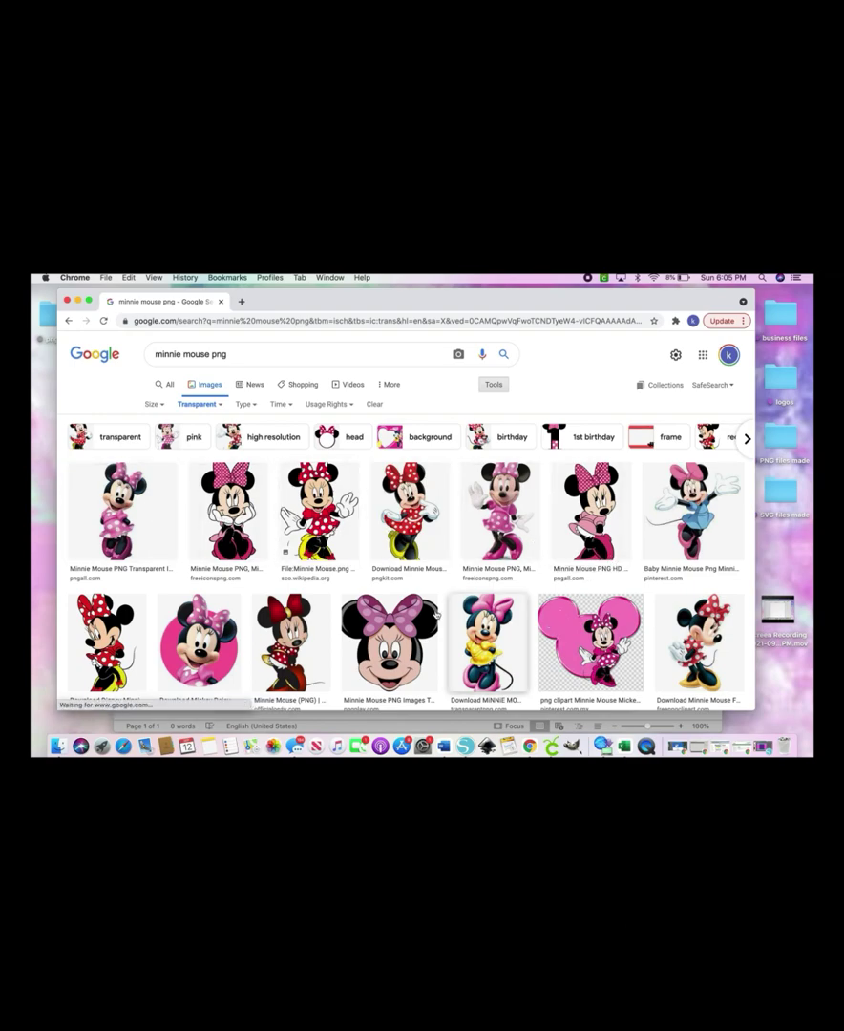
{"action": "scroll", "coordinate": [446, 625], "scroll_direction": "down", "scroll_amount": 3}
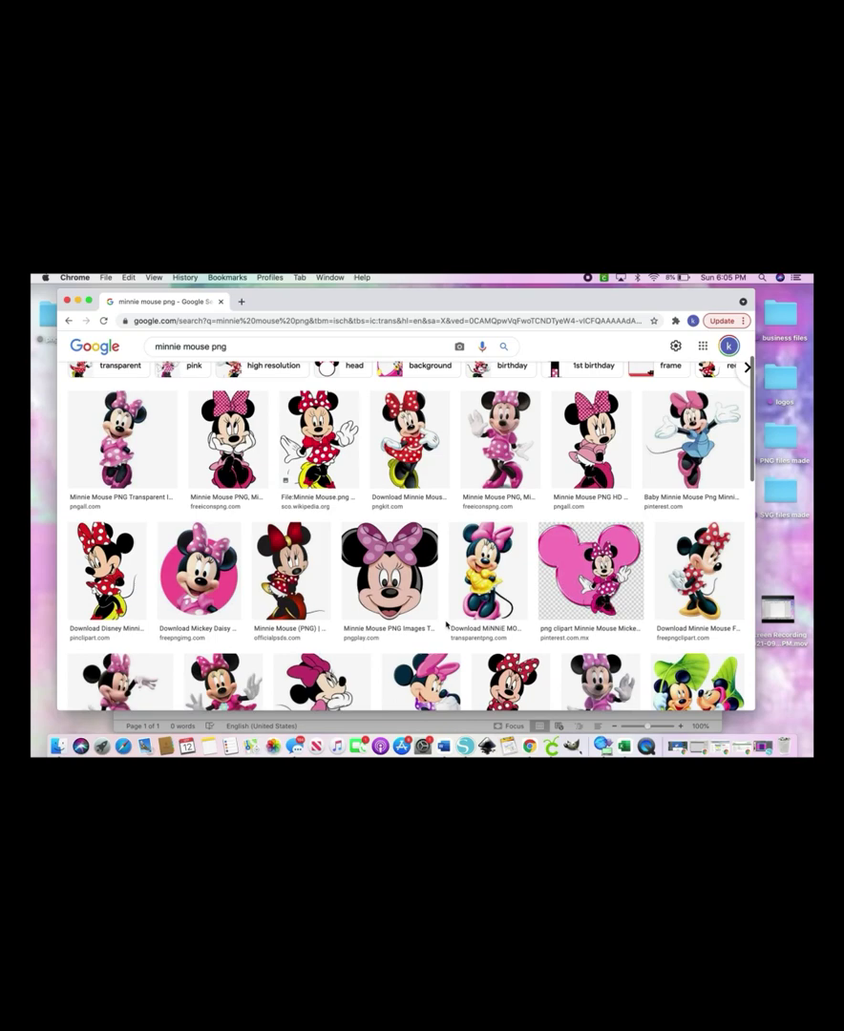
{"action": "scroll", "coordinate": [446, 624], "scroll_direction": "down", "scroll_amount": 3}
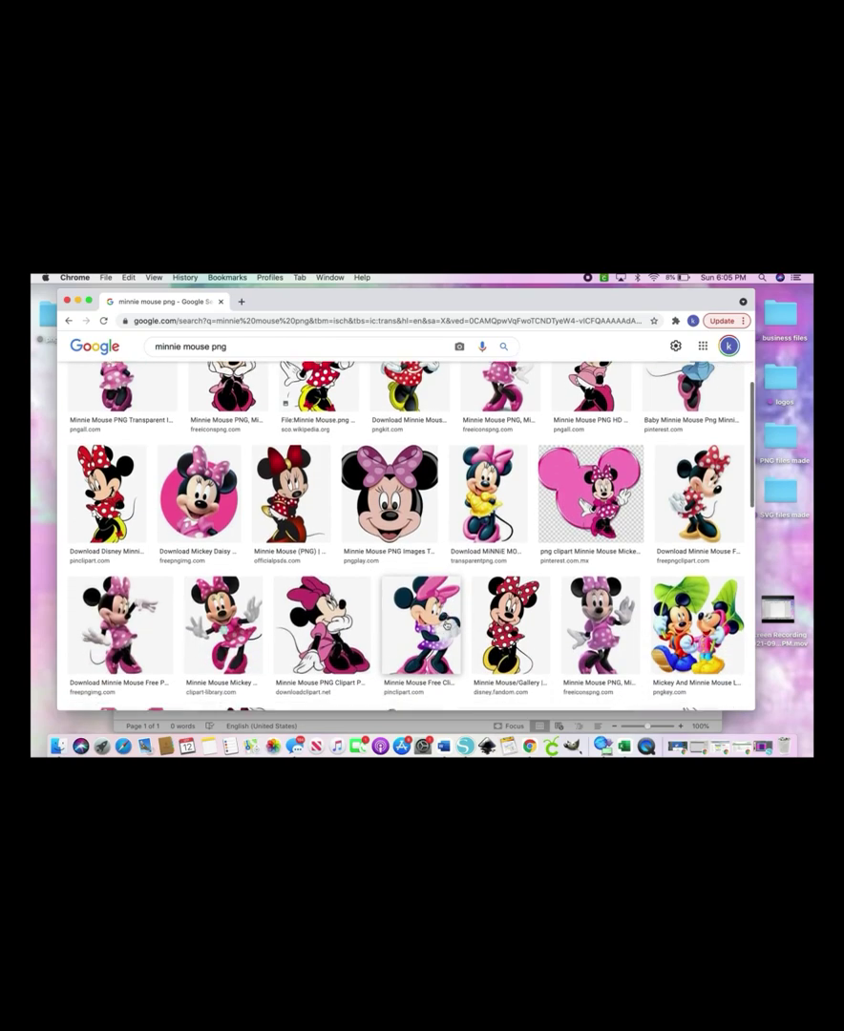
{"action": "scroll", "coordinate": [446, 624], "scroll_direction": "down", "scroll_amount": 3}
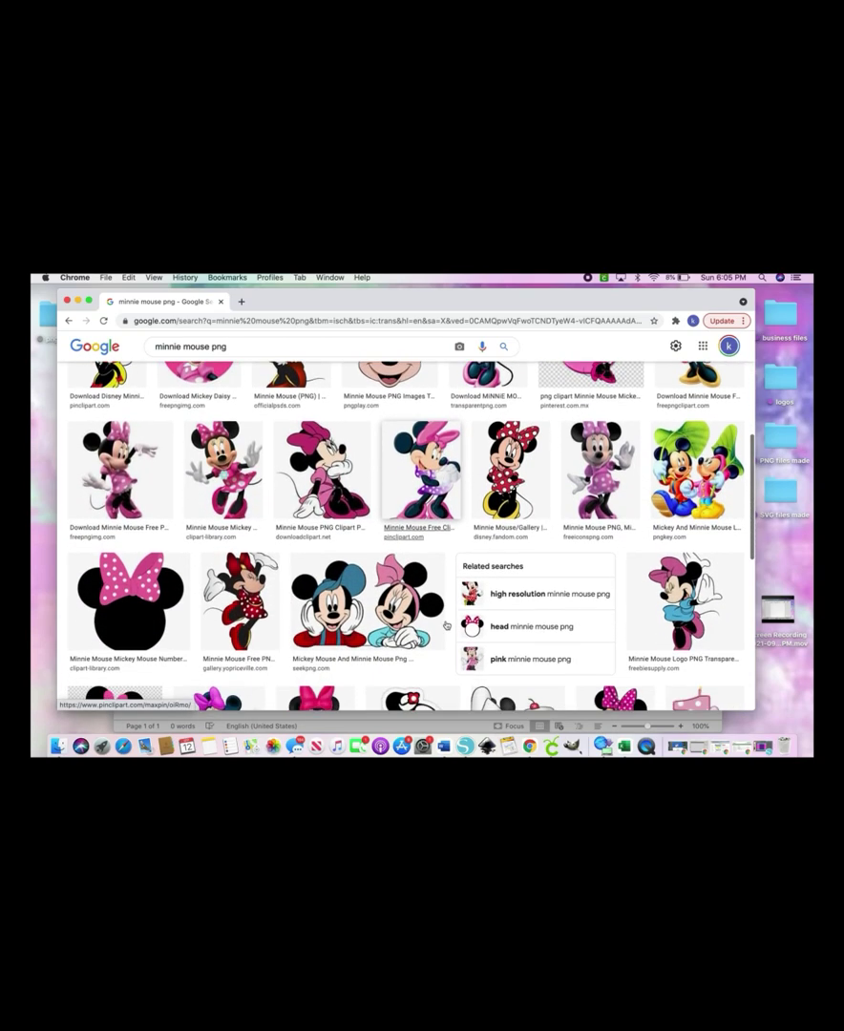
{"action": "scroll", "coordinate": [446, 624], "scroll_direction": "up", "scroll_amount": 5}
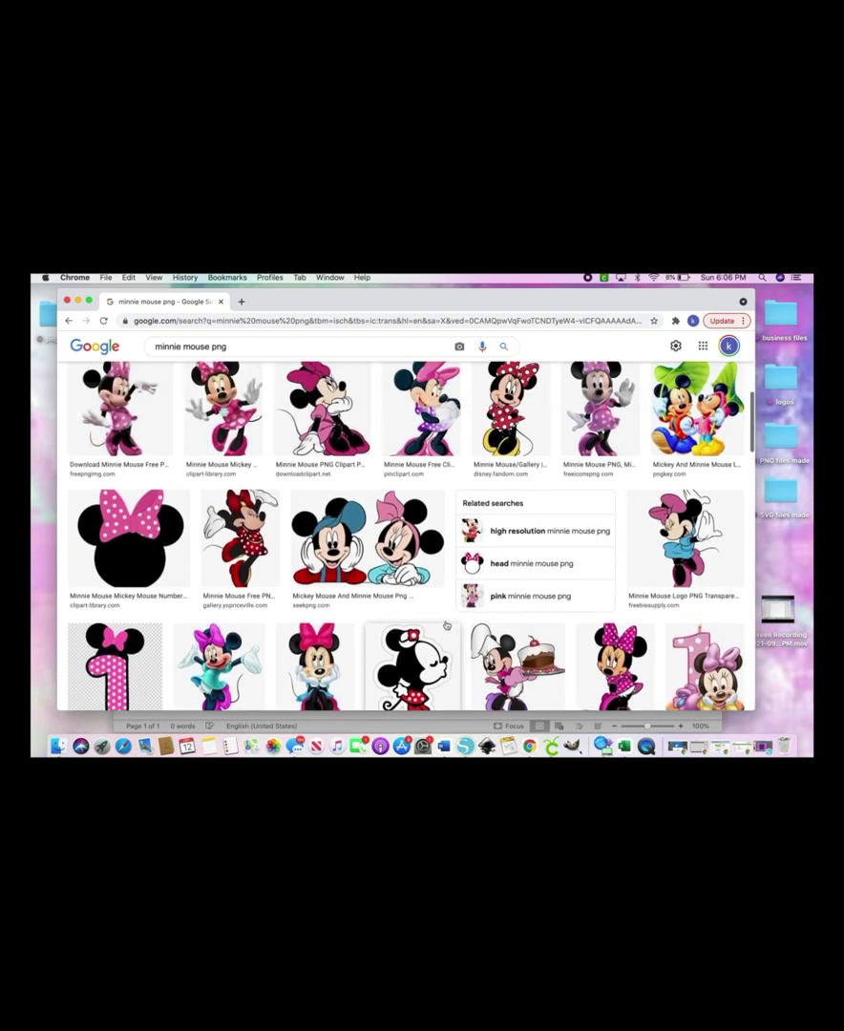
{"action": "scroll", "coordinate": [446, 624], "scroll_direction": "up", "scroll_amount": 2}
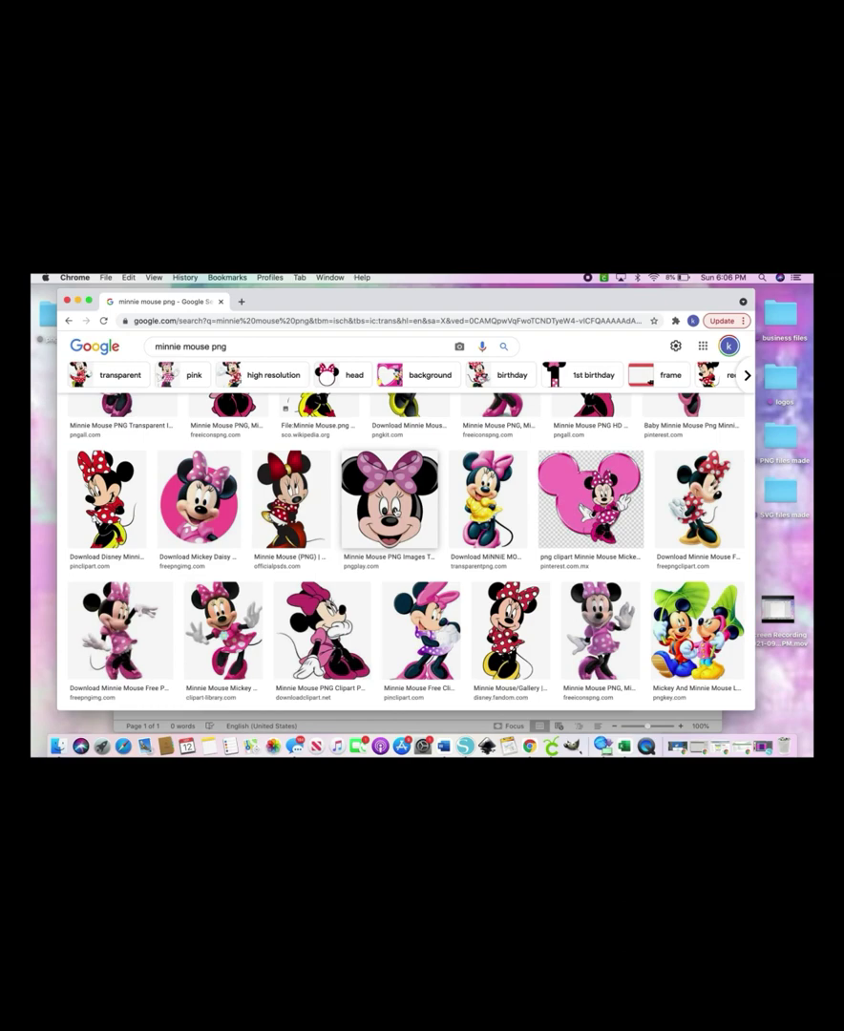
Save the purple-bow Minnie Mouse head images from PNG Play and PikPng as PNG files in the logos folder
{"action": "left_click", "coordinate": [390, 496]}
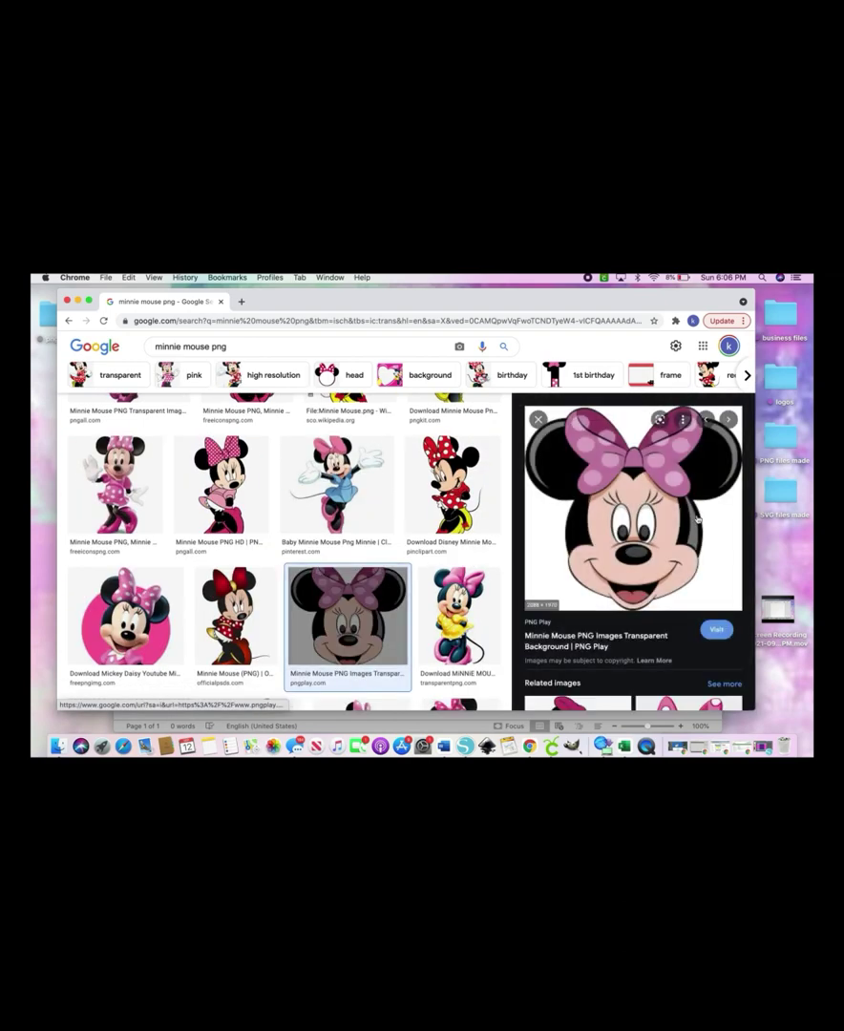
{"action": "right_click", "coordinate": [669, 559]}
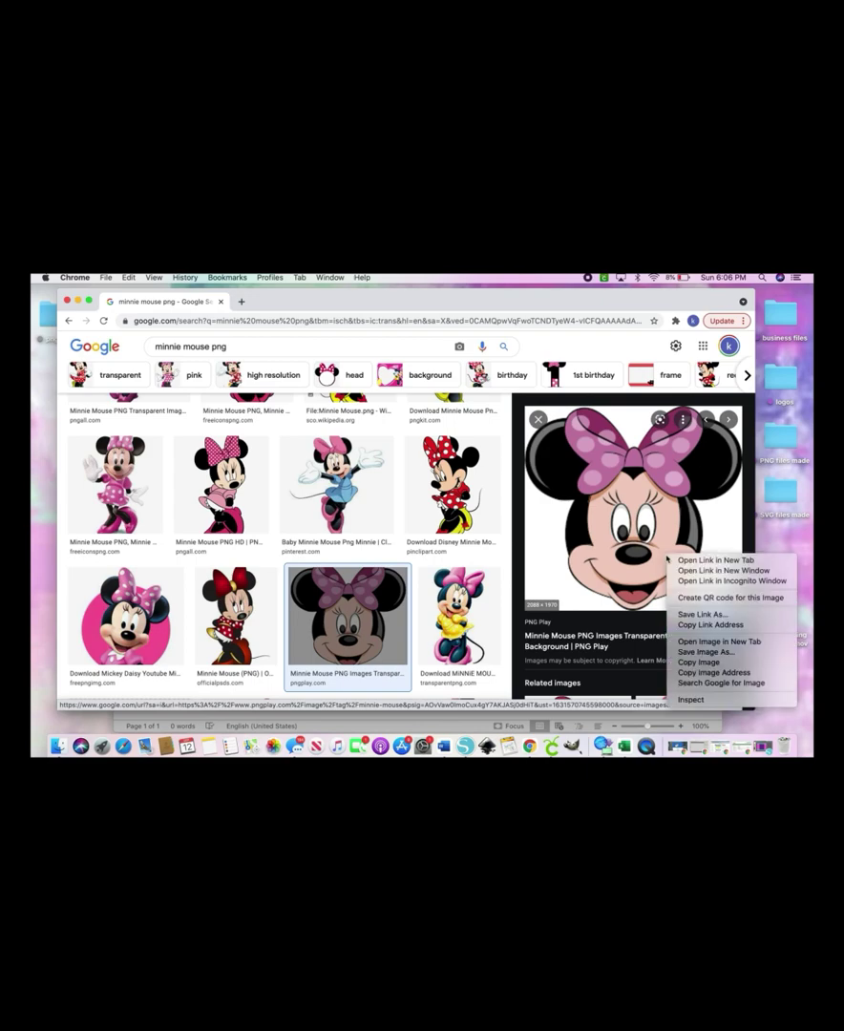
{"action": "left_click", "coordinate": [685, 653]}
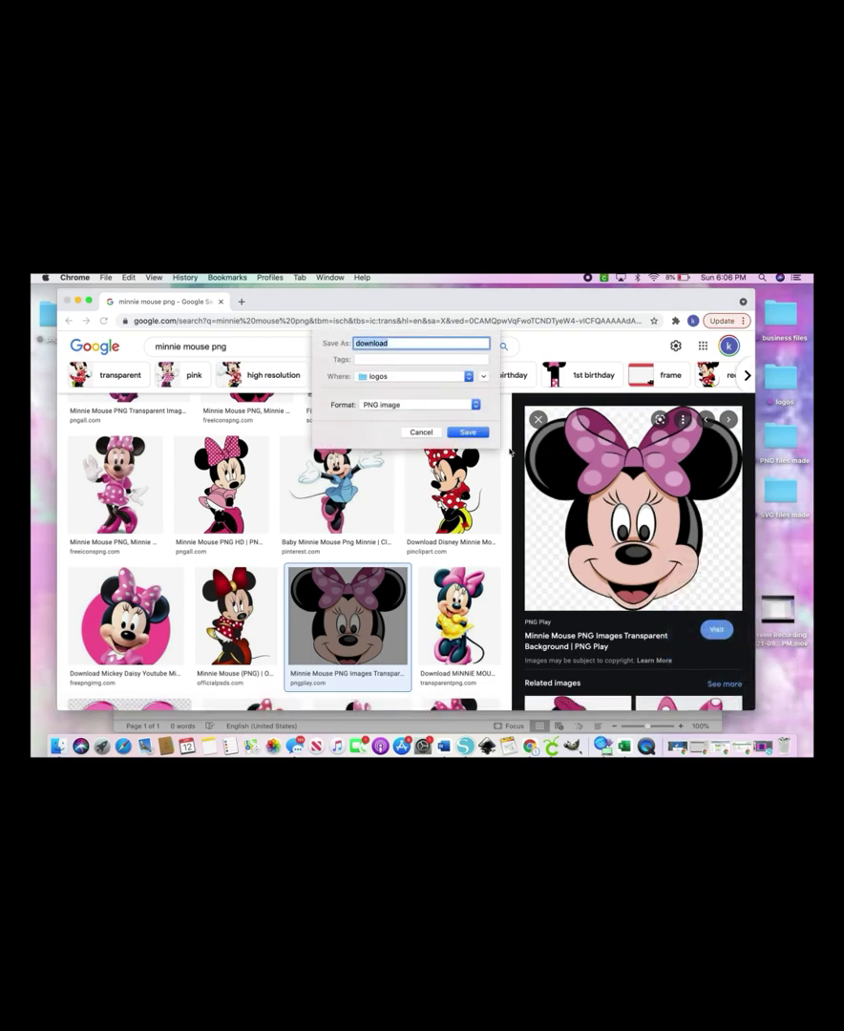
{"action": "left_click", "coordinate": [468, 432]}
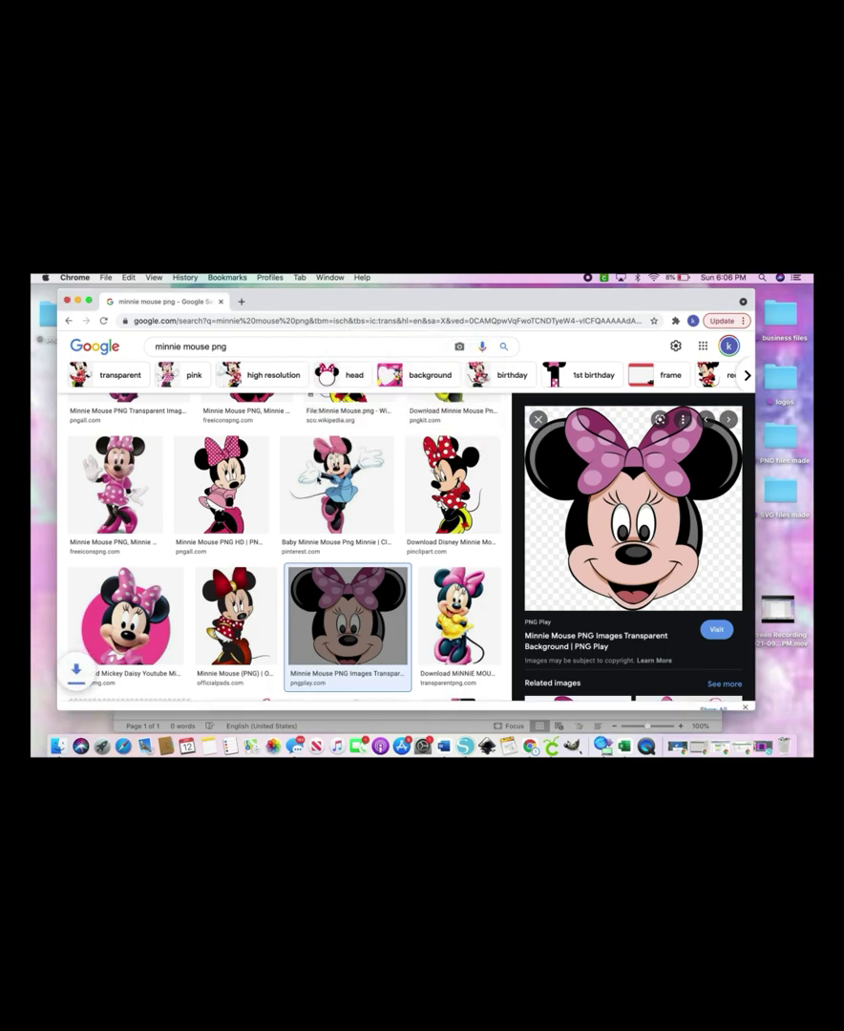
{"action": "left_click", "coordinate": [141, 696]}
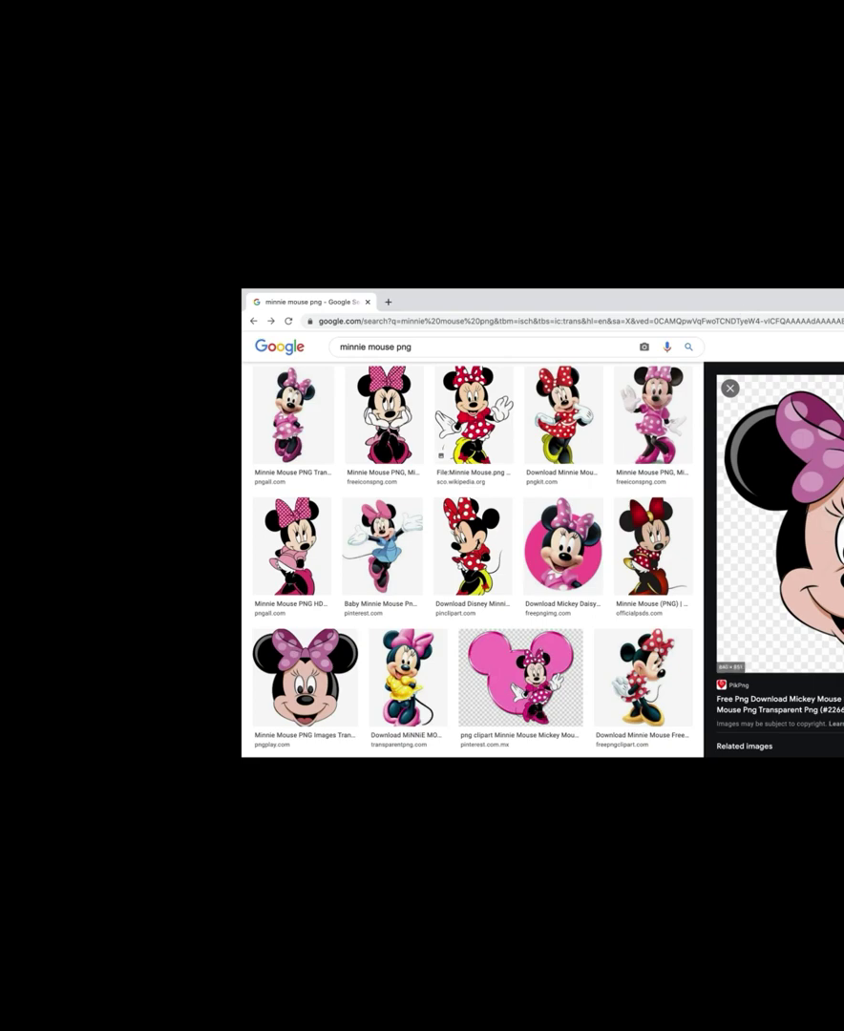
{"action": "key", "text": "Return"}
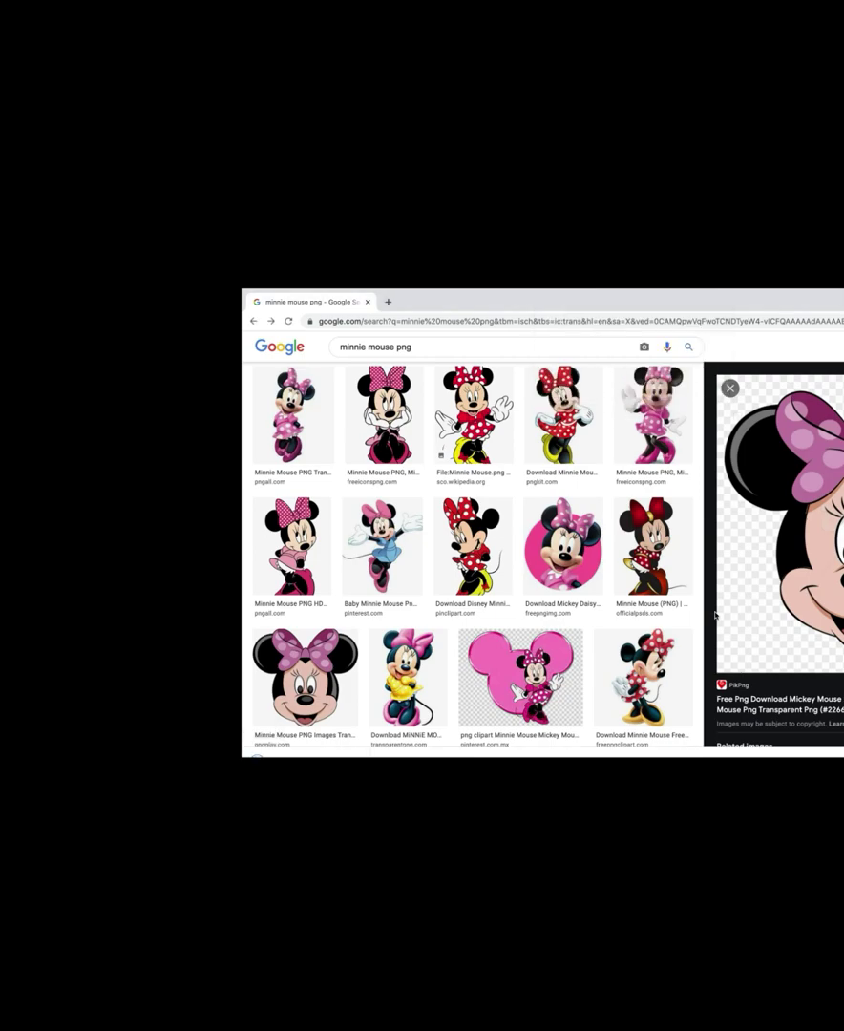
Switch to the chip bag tutorial document in Word and start inserting a picture from the recent files
{"action": "left_click", "coordinate": [421, 746]}
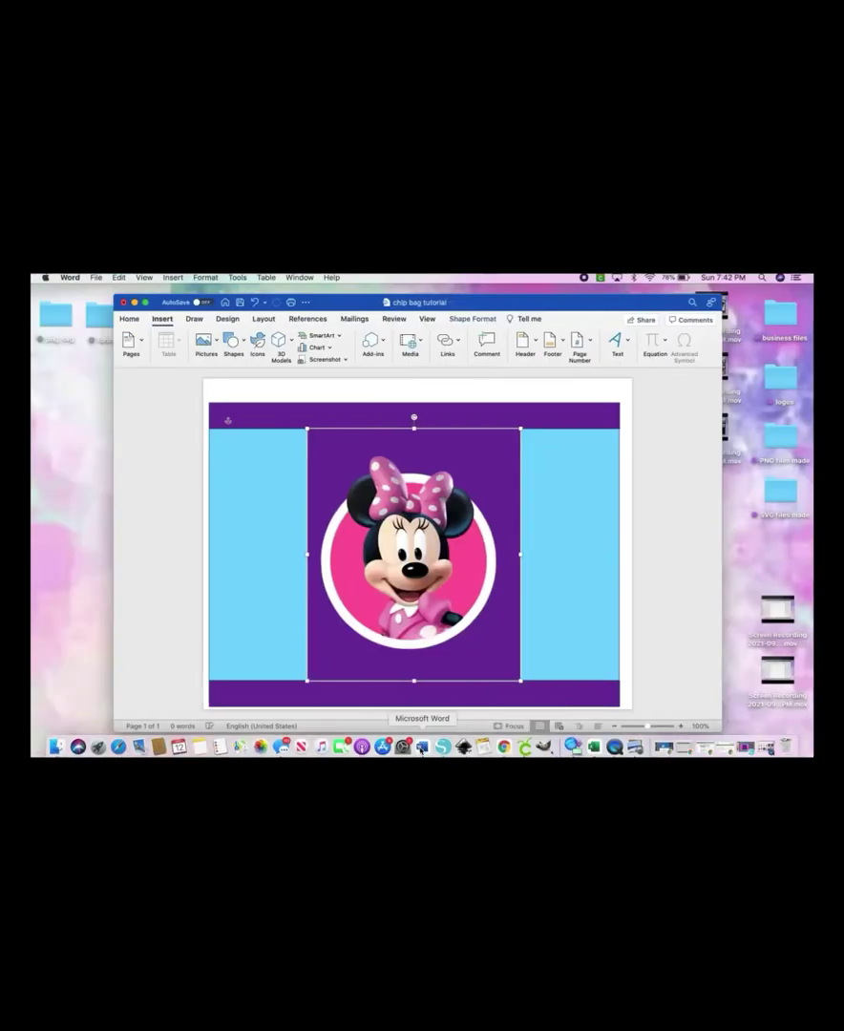
{"action": "left_click", "coordinate": [161, 323]}
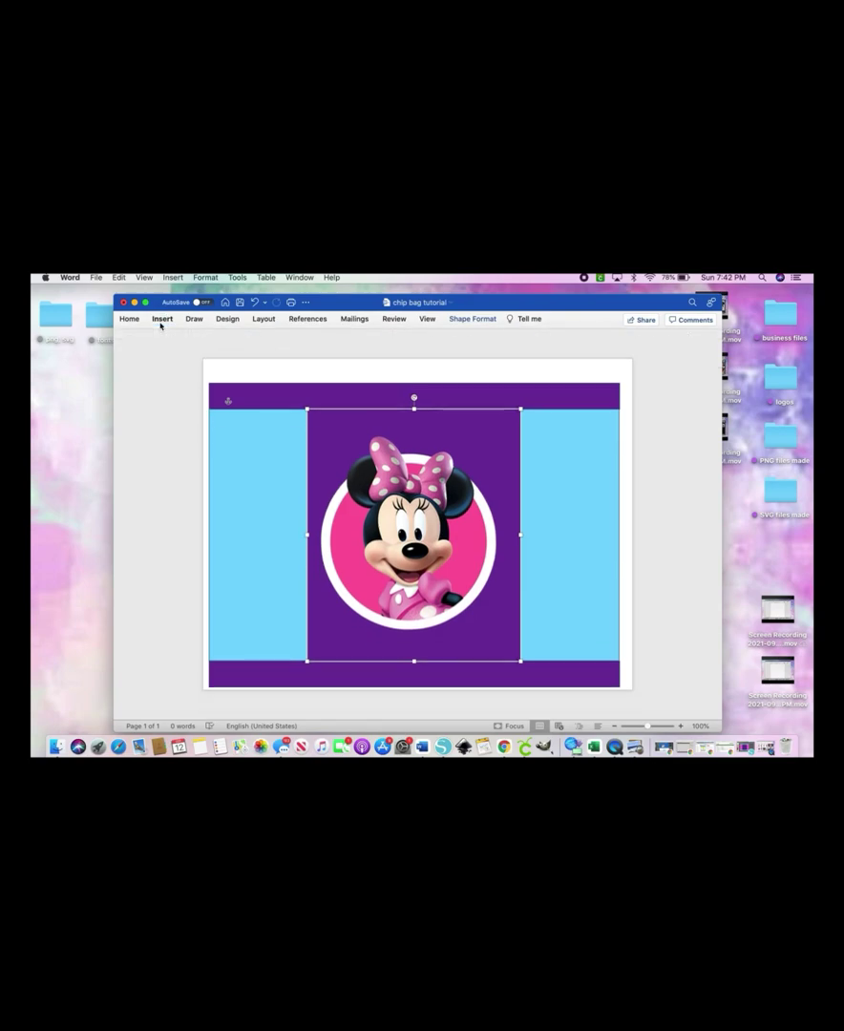
{"action": "left_click", "coordinate": [160, 323]}
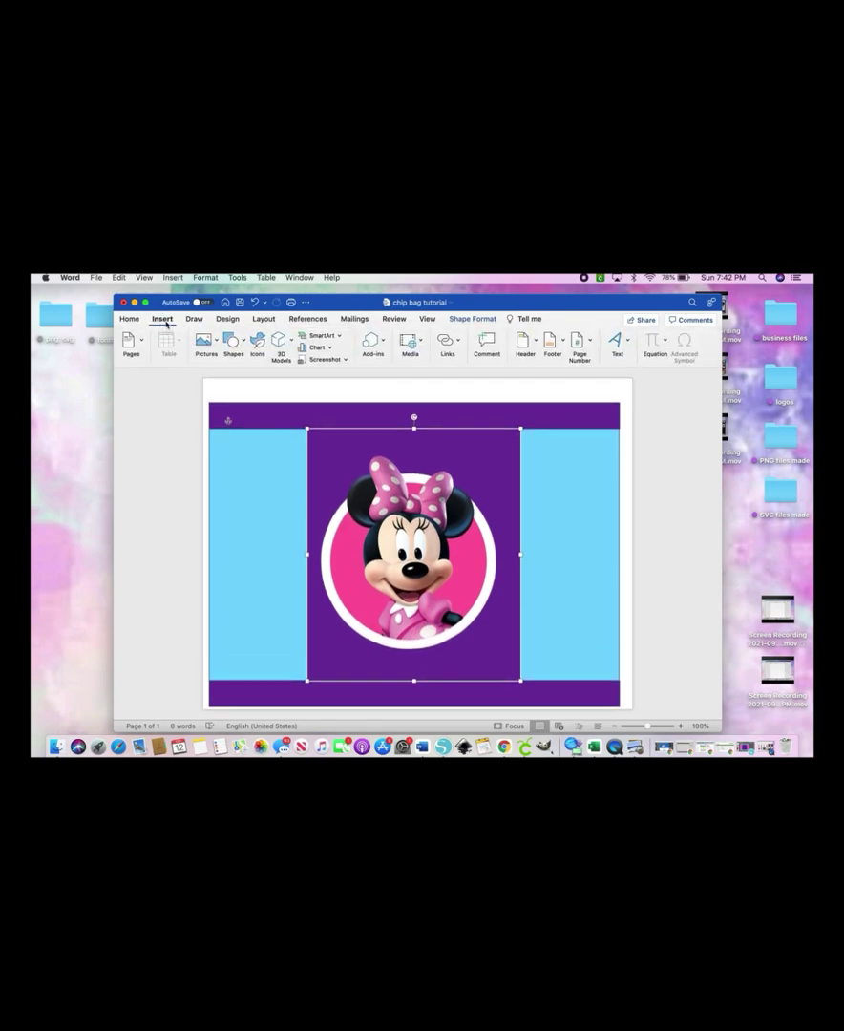
{"action": "left_click", "coordinate": [217, 344]}
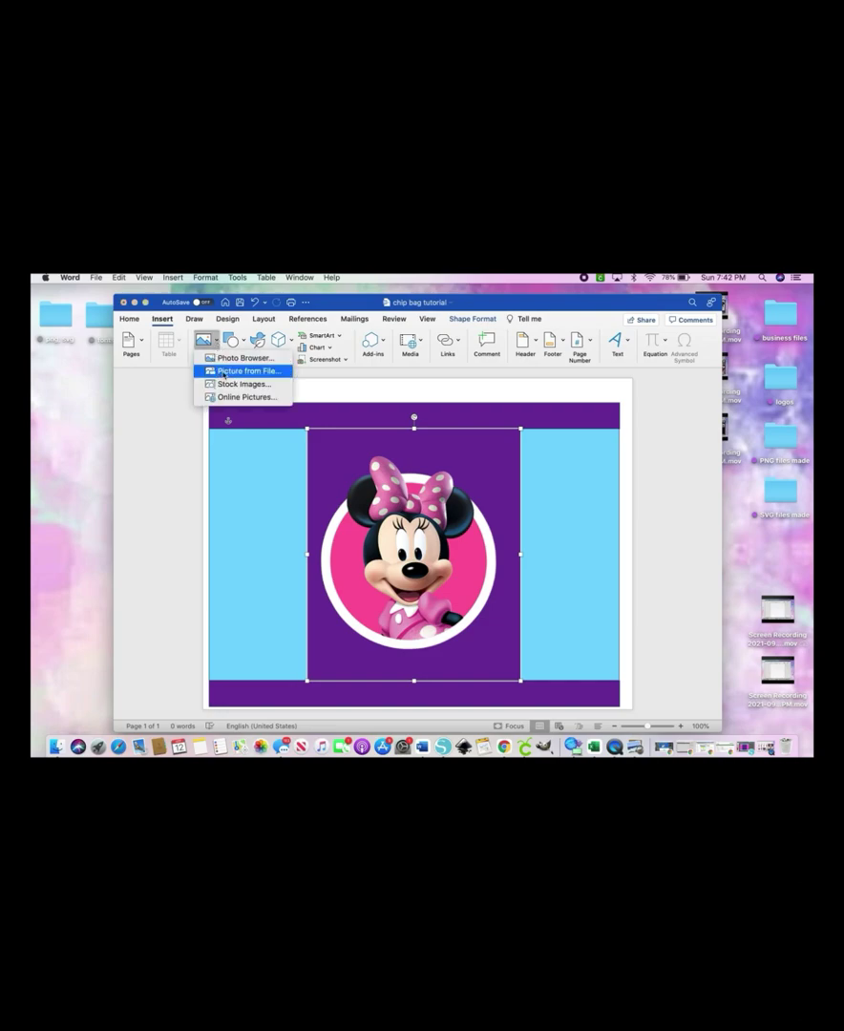
{"action": "left_click", "coordinate": [230, 372]}
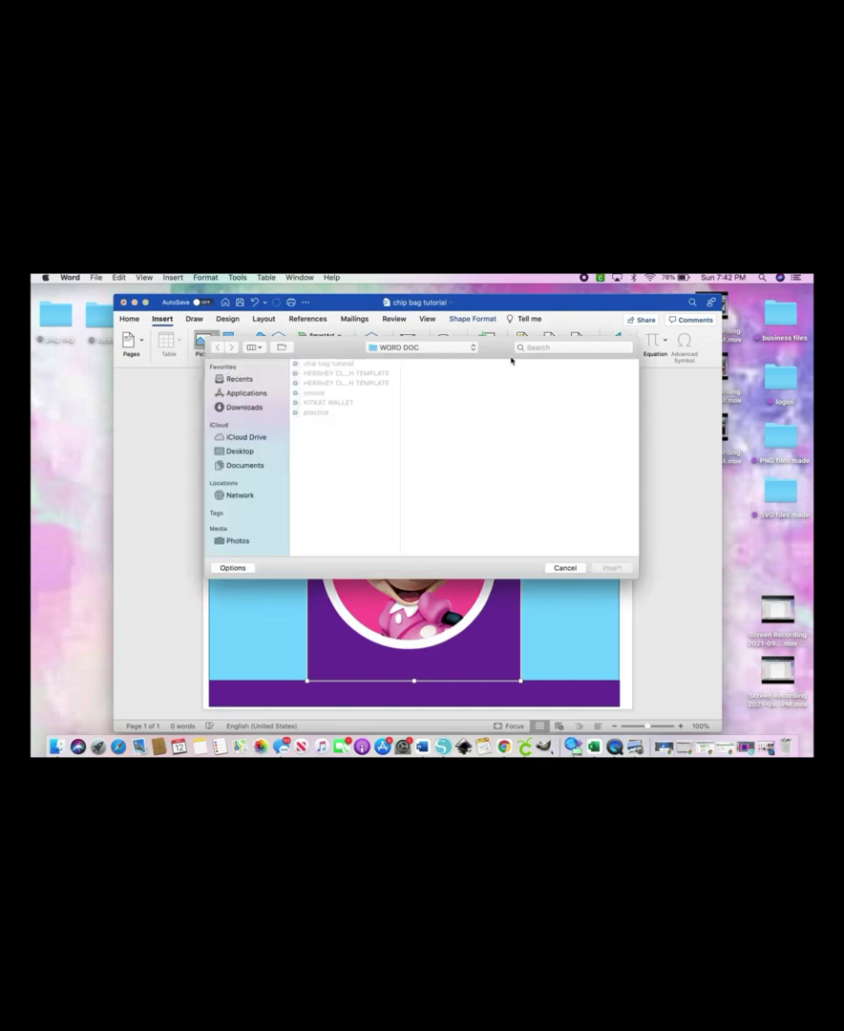
{"action": "left_click", "coordinate": [541, 347]}
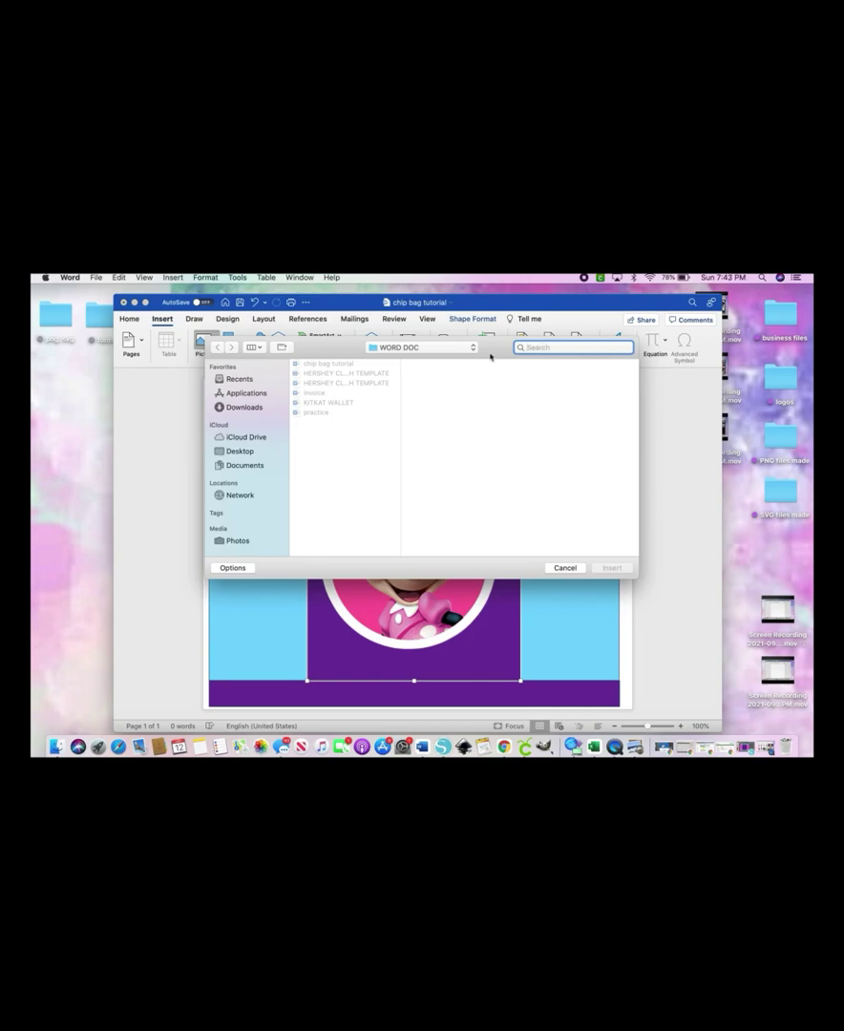
{"action": "left_click", "coordinate": [239, 379]}
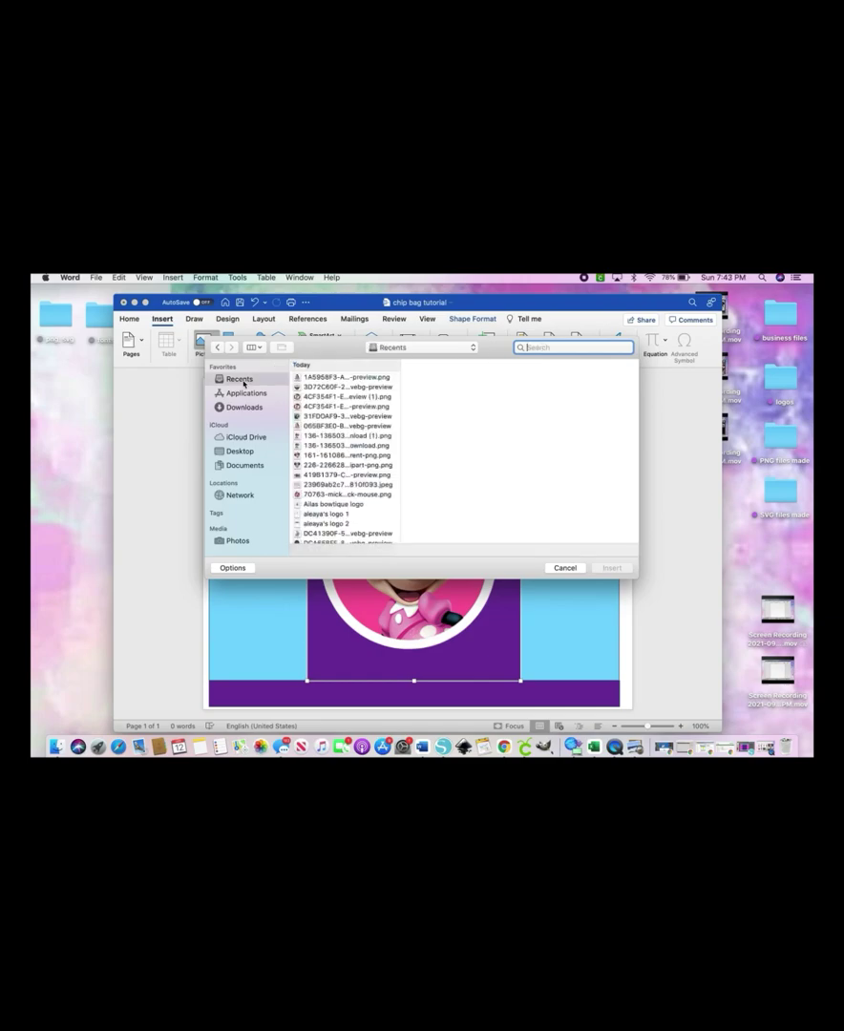
Preview the saved Minnie head images and insert download.png into the document
{"action": "scroll", "coordinate": [330, 439], "scroll_direction": "down", "scroll_amount": 3}
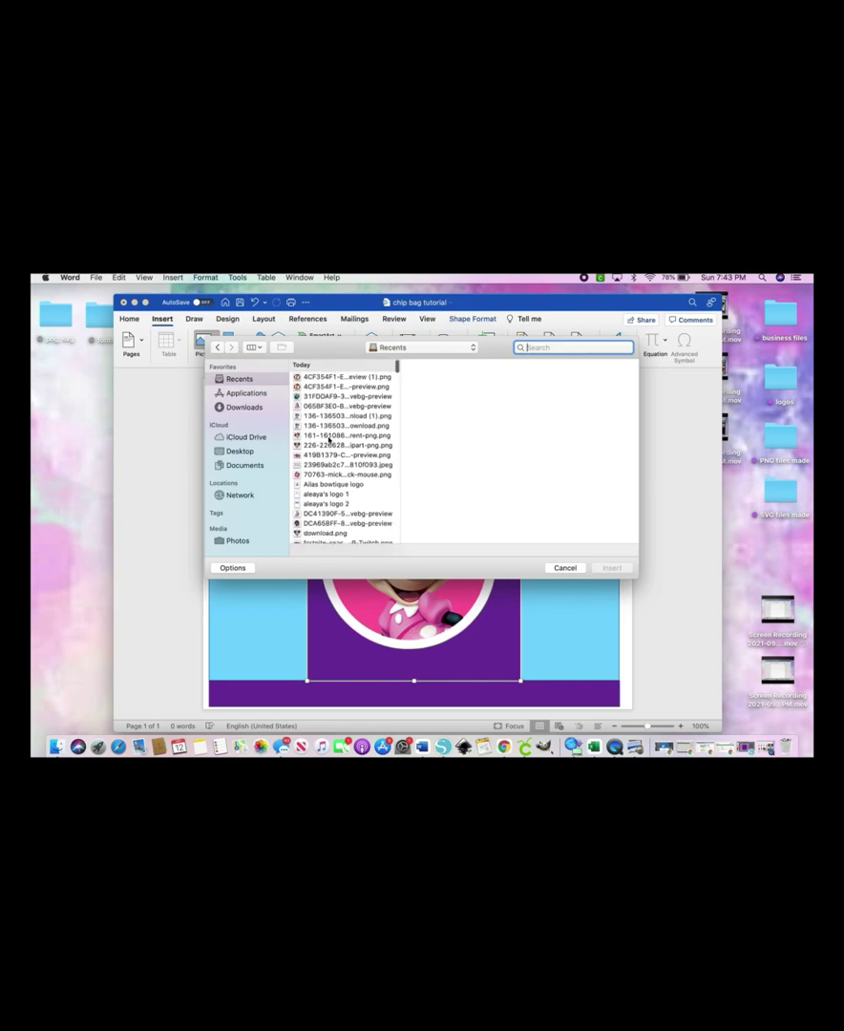
{"action": "scroll", "coordinate": [330, 439], "scroll_direction": "down", "scroll_amount": 1}
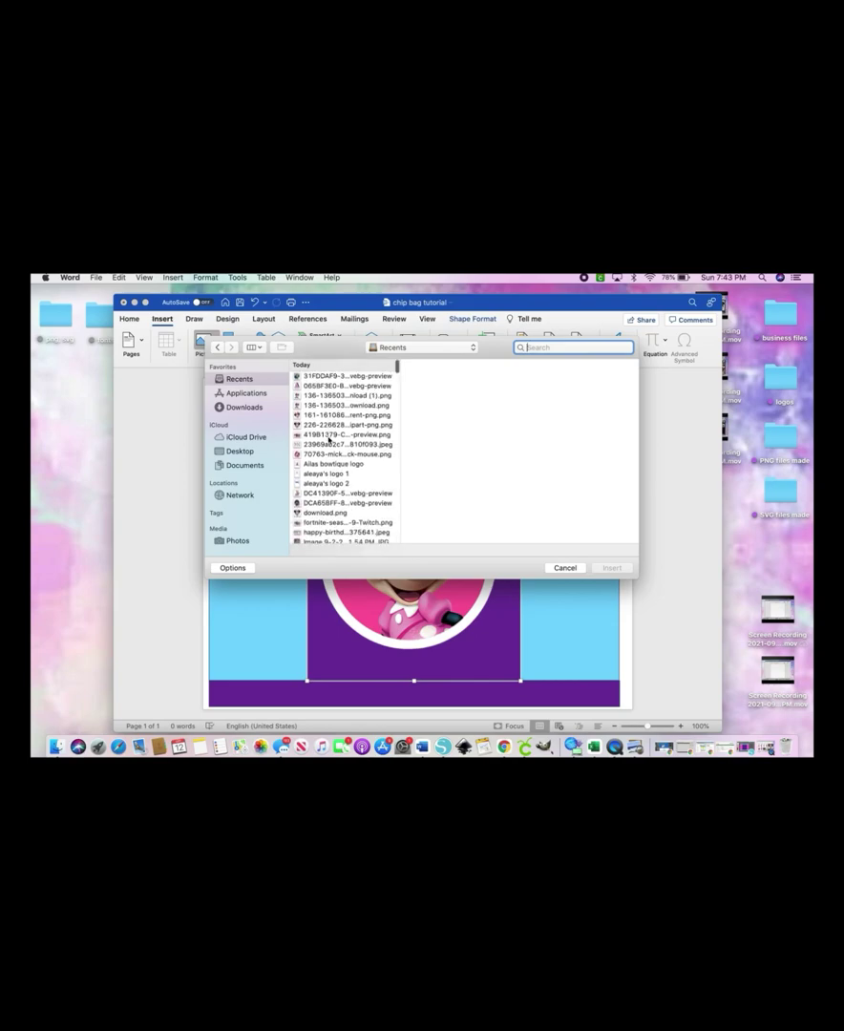
{"action": "left_click", "coordinate": [310, 424]}
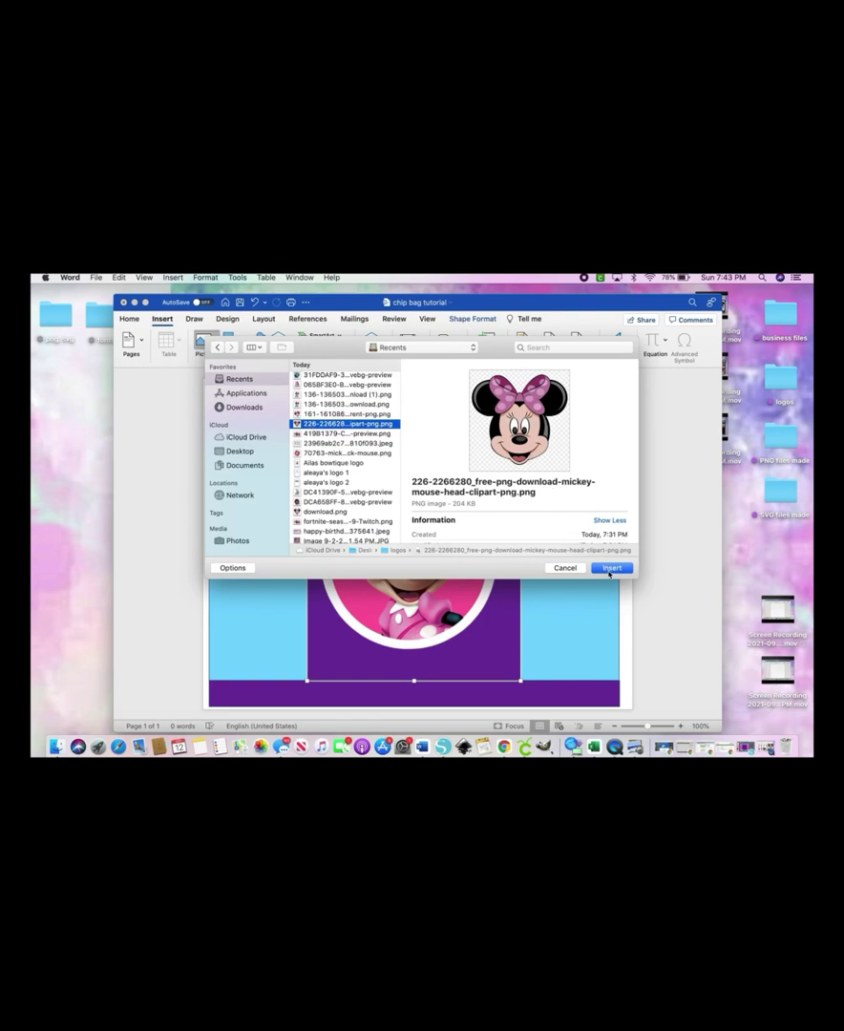
{"action": "left_click", "coordinate": [315, 414]}
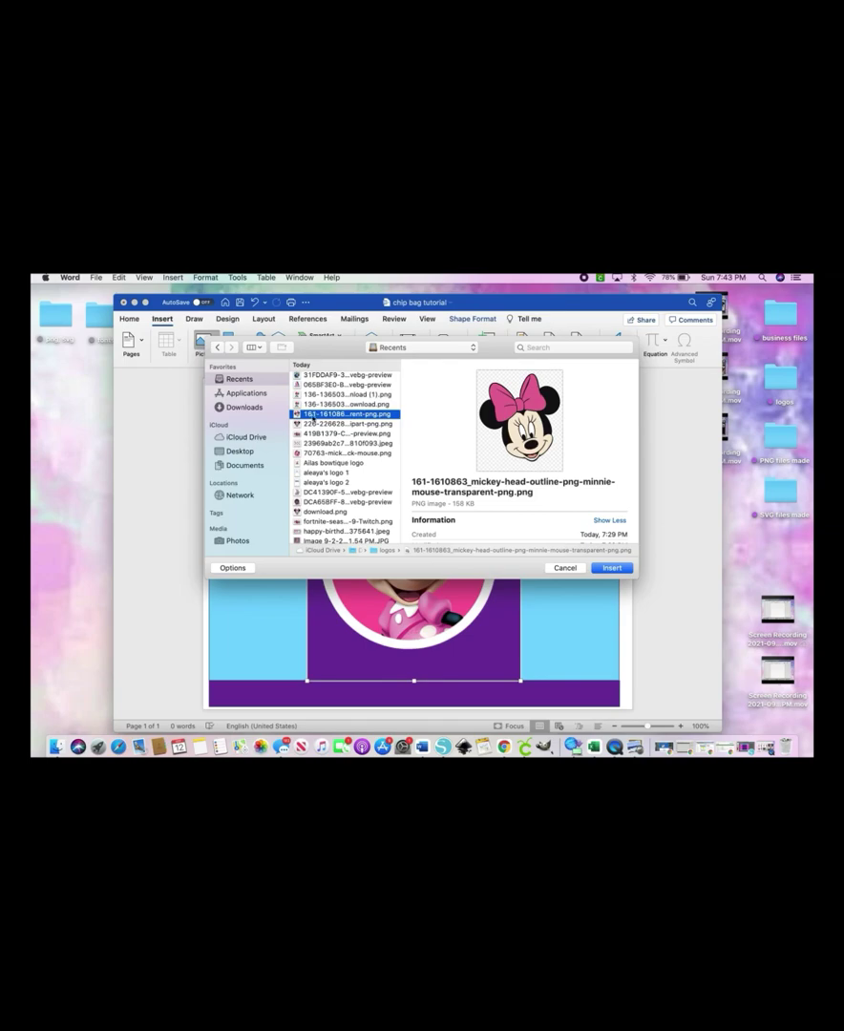
{"action": "left_click", "coordinate": [308, 512]}
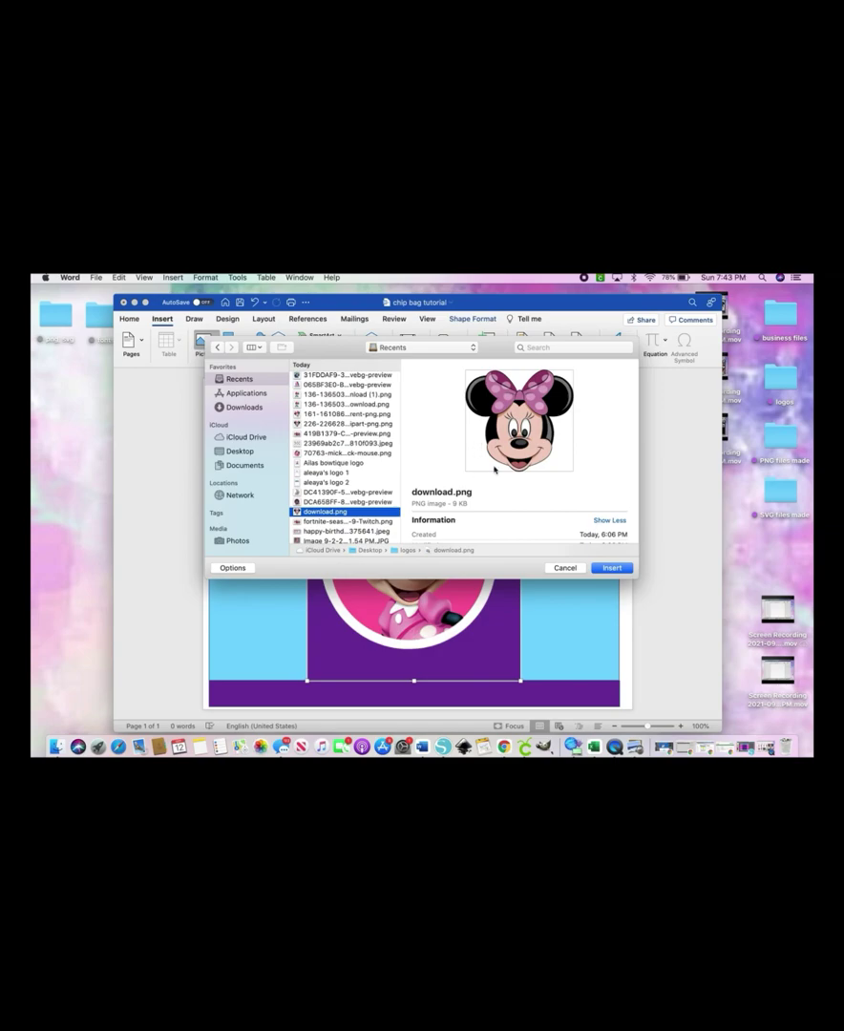
{"action": "left_click", "coordinate": [607, 568]}
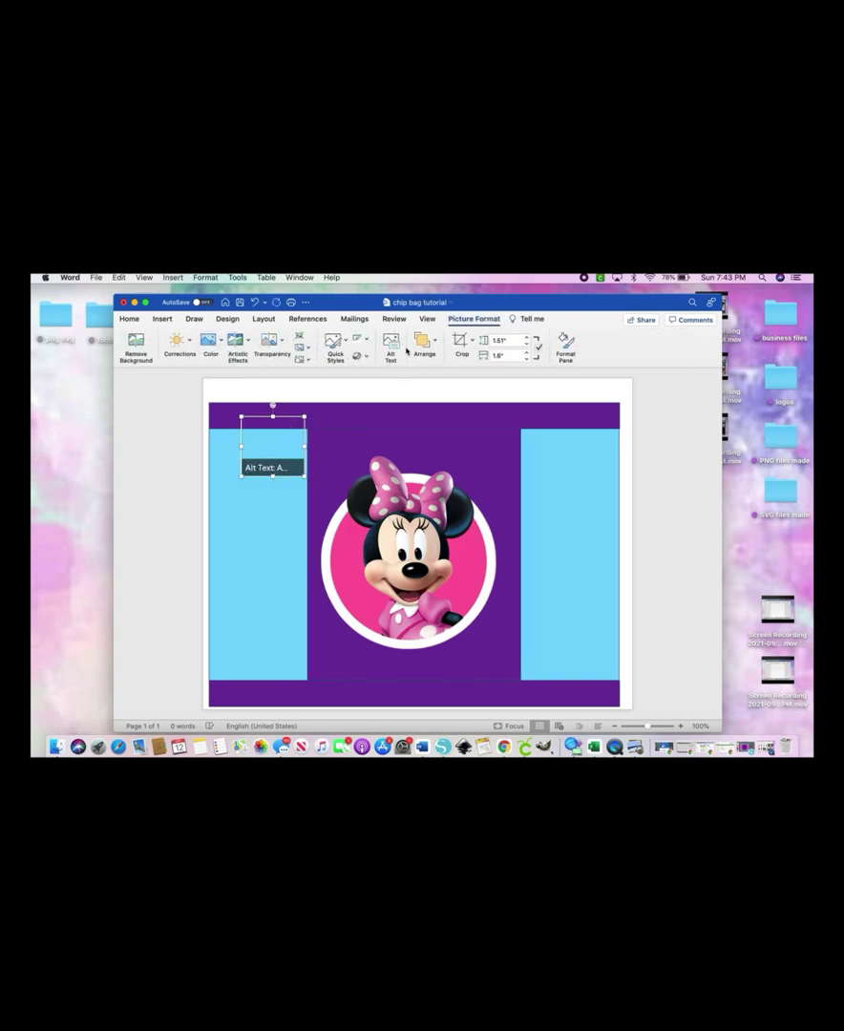
Set the inserted Minnie head in front of text and fit it on the left blue panel at about 2.09" by 2.21"
{"action": "left_click", "coordinate": [436, 344]}
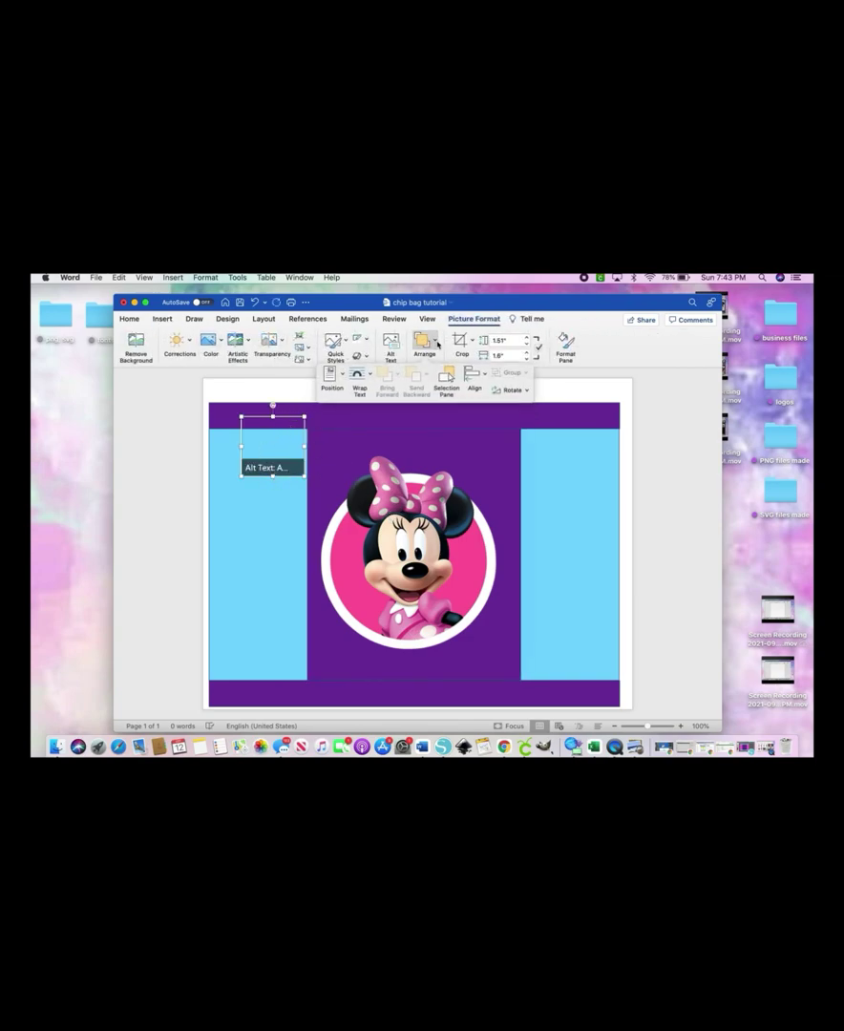
{"action": "left_click", "coordinate": [362, 378]}
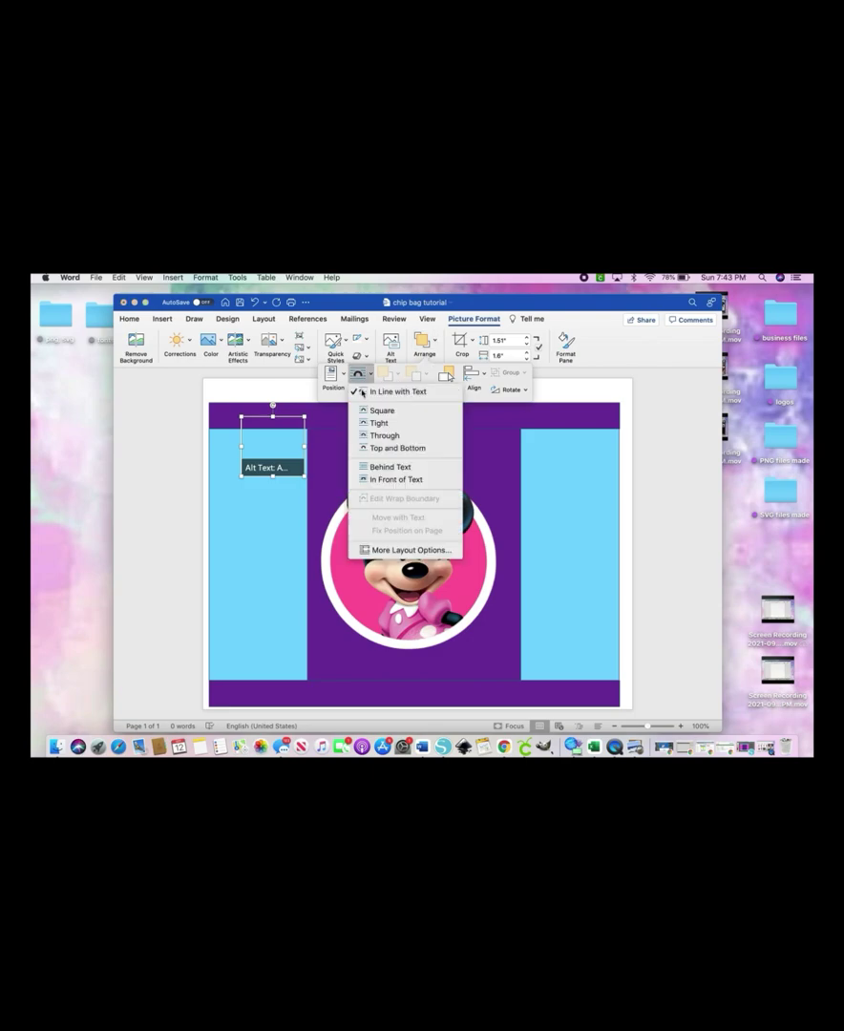
{"action": "left_click", "coordinate": [388, 479]}
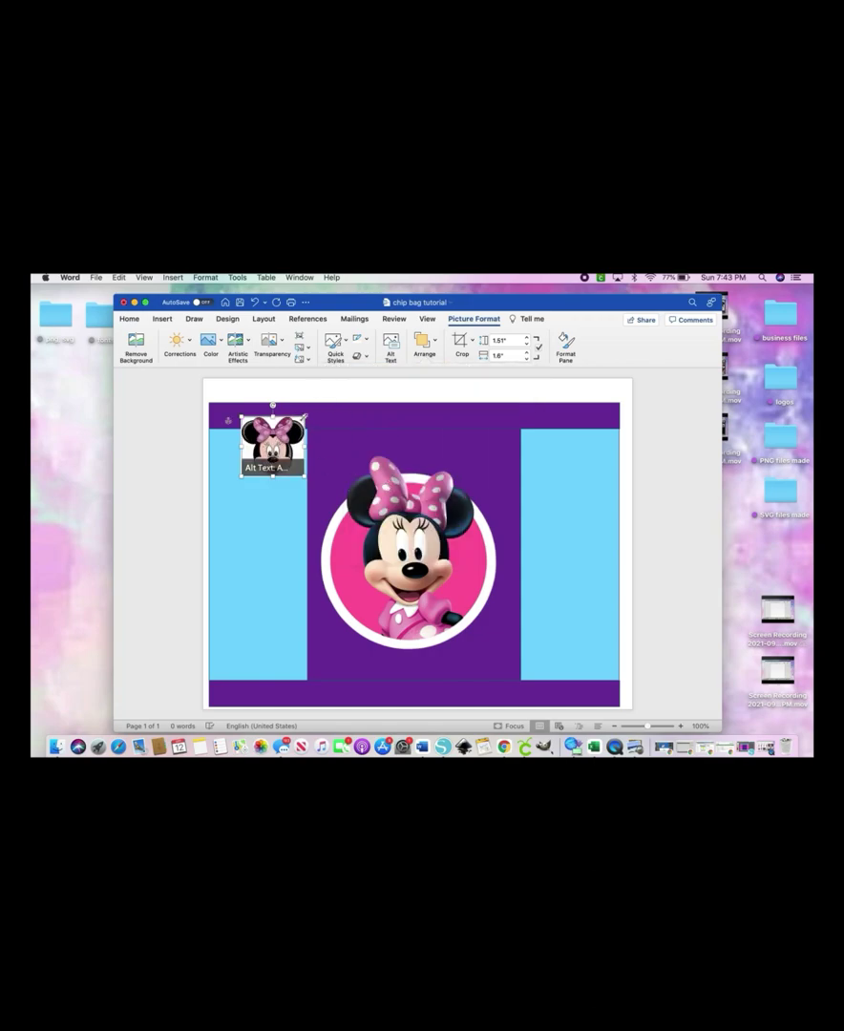
{"action": "left_click_drag", "start_coordinate": [307, 413], "coordinate": [290, 469]}
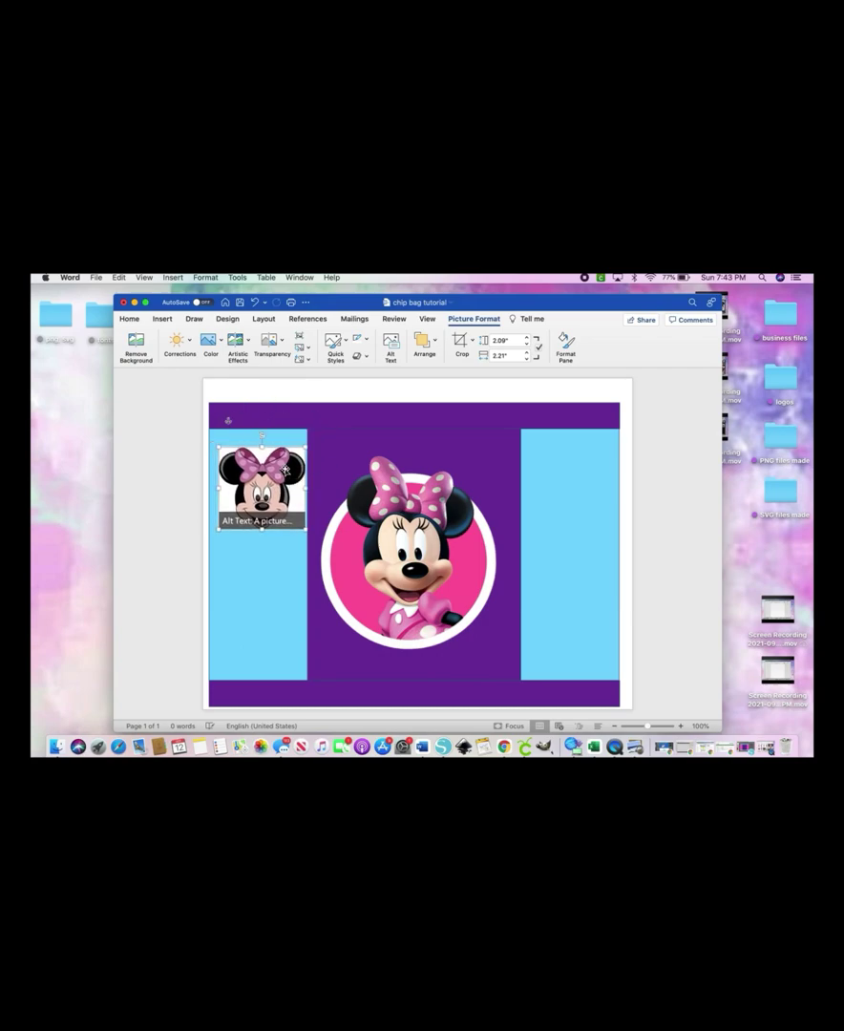
Make the white background of the Minnie head picture transparent with Set Transparent Color
{"action": "left_click", "coordinate": [221, 342]}
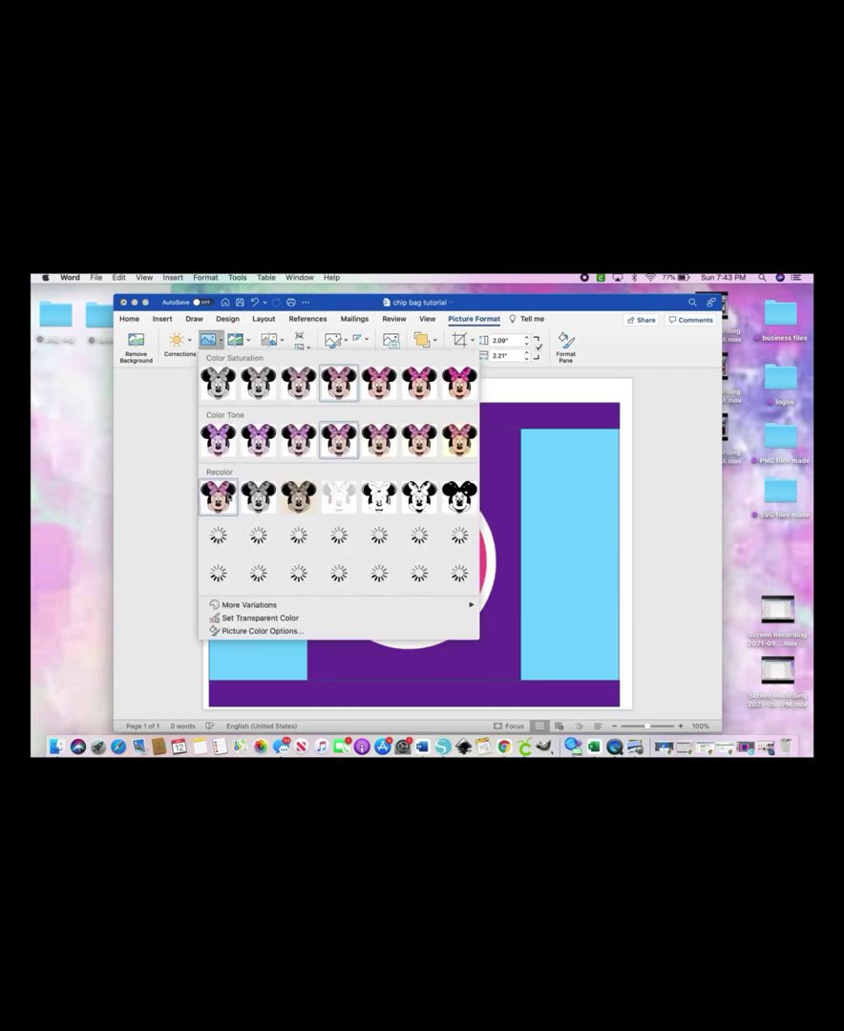
{"action": "left_click", "coordinate": [236, 617]}
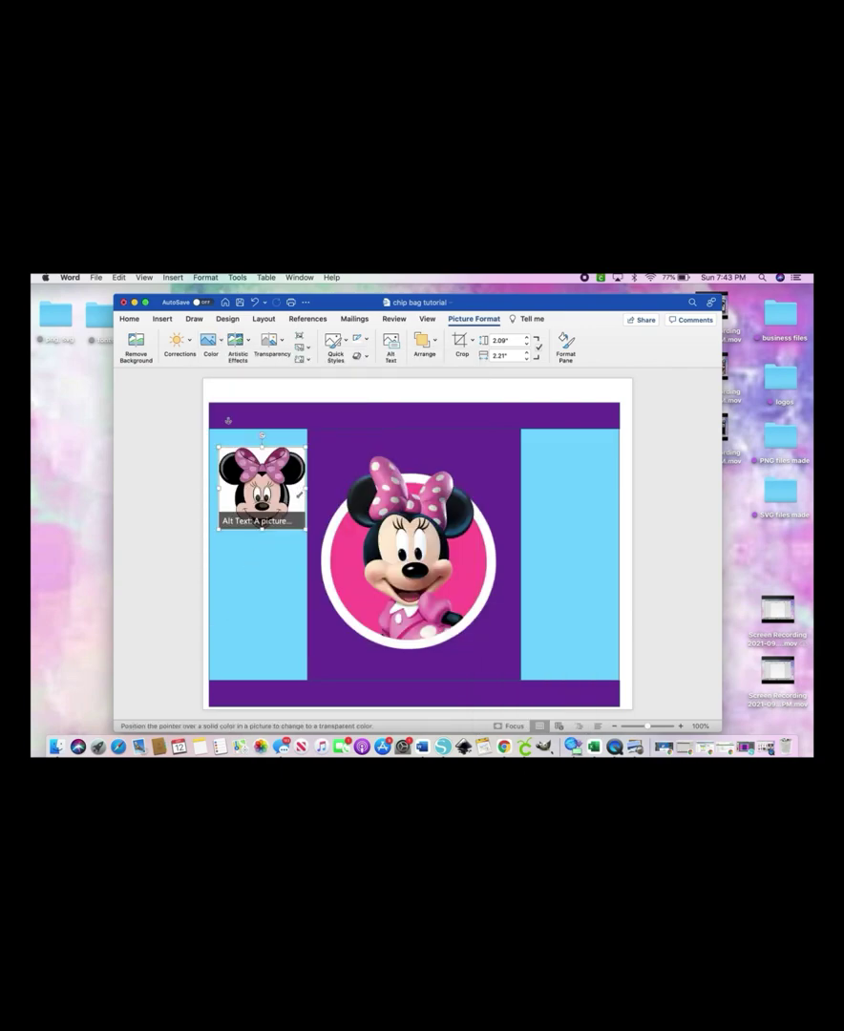
{"action": "left_click", "coordinate": [296, 501]}
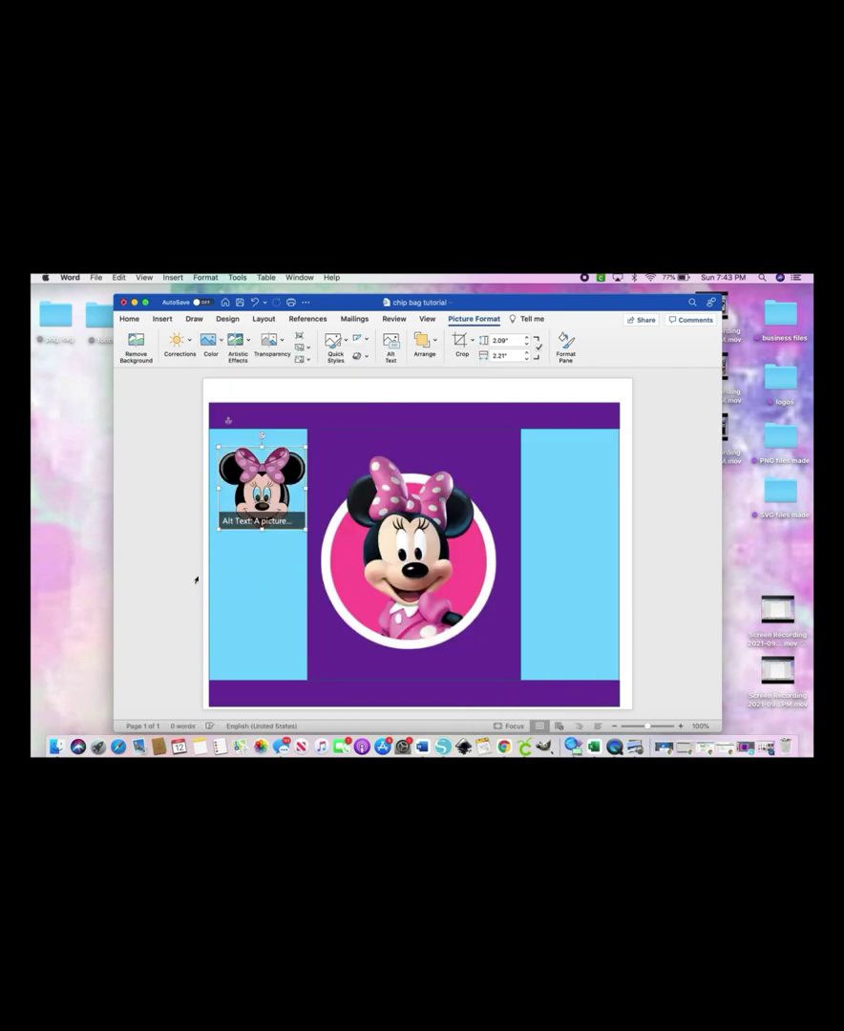
Shrink the Minnie head to about 1.24" by 1.31" and place it near the bottom of the left blue panel
{"action": "left_click", "coordinate": [313, 458]}
{"action": "left_click", "coordinate": [266, 483]}
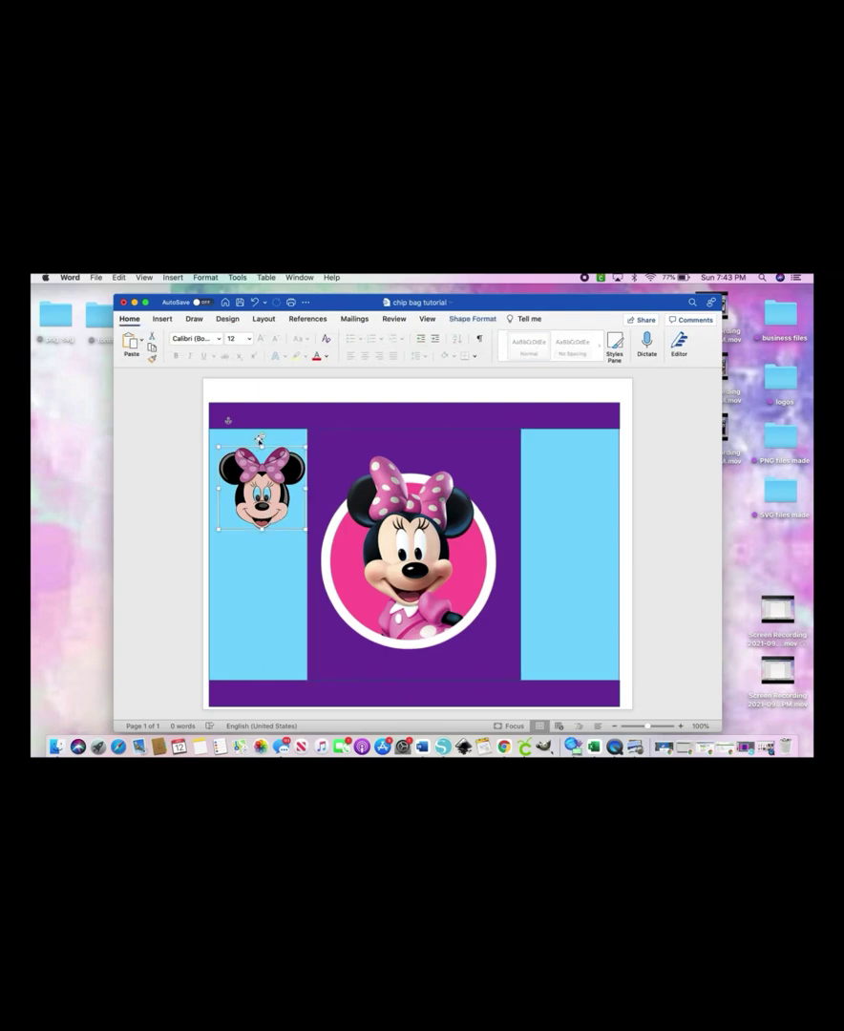
{"action": "left_click_drag", "start_coordinate": [262, 436], "coordinate": [272, 633]}
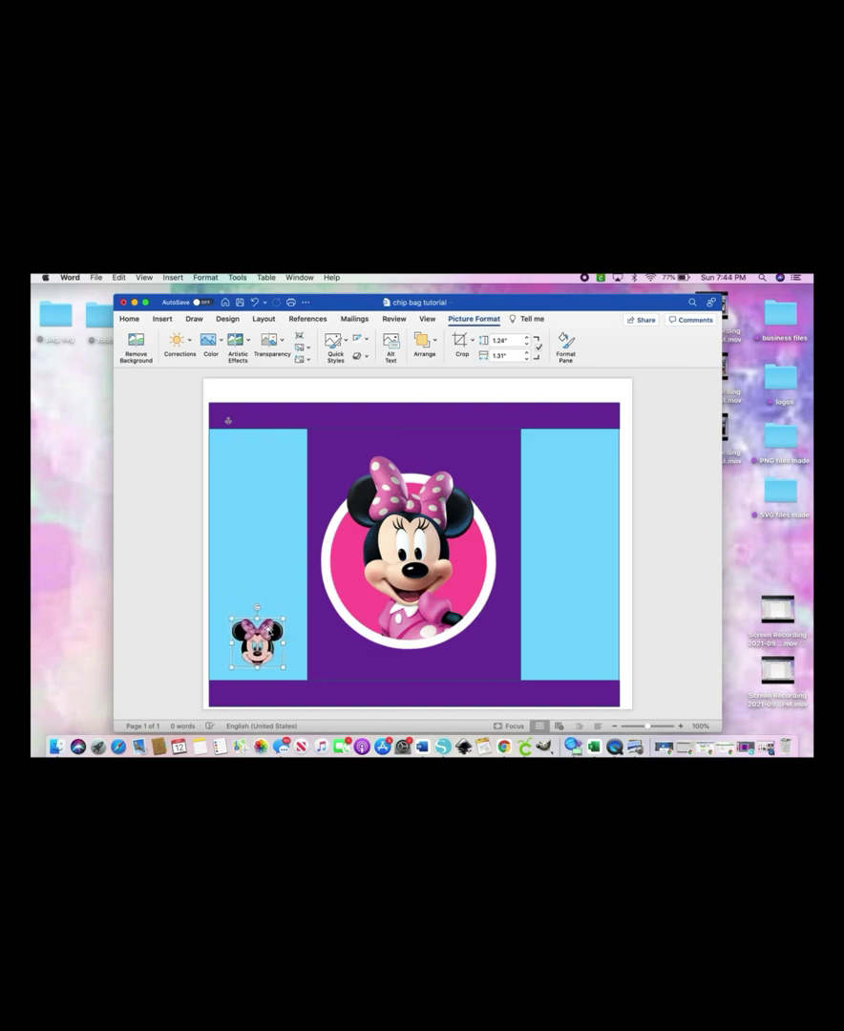
Insert a WordArt text box and replace its placeholder with "Thank you"
{"action": "left_click", "coordinate": [162, 319]}
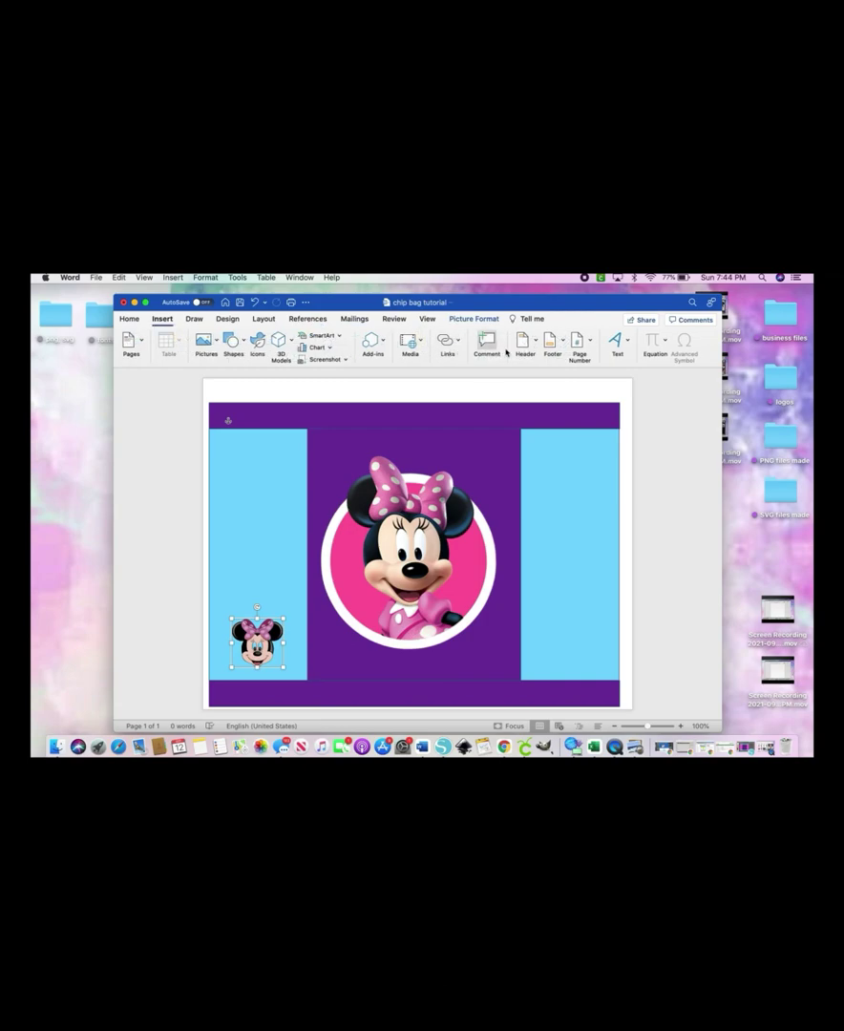
{"action": "left_click", "coordinate": [617, 342]}
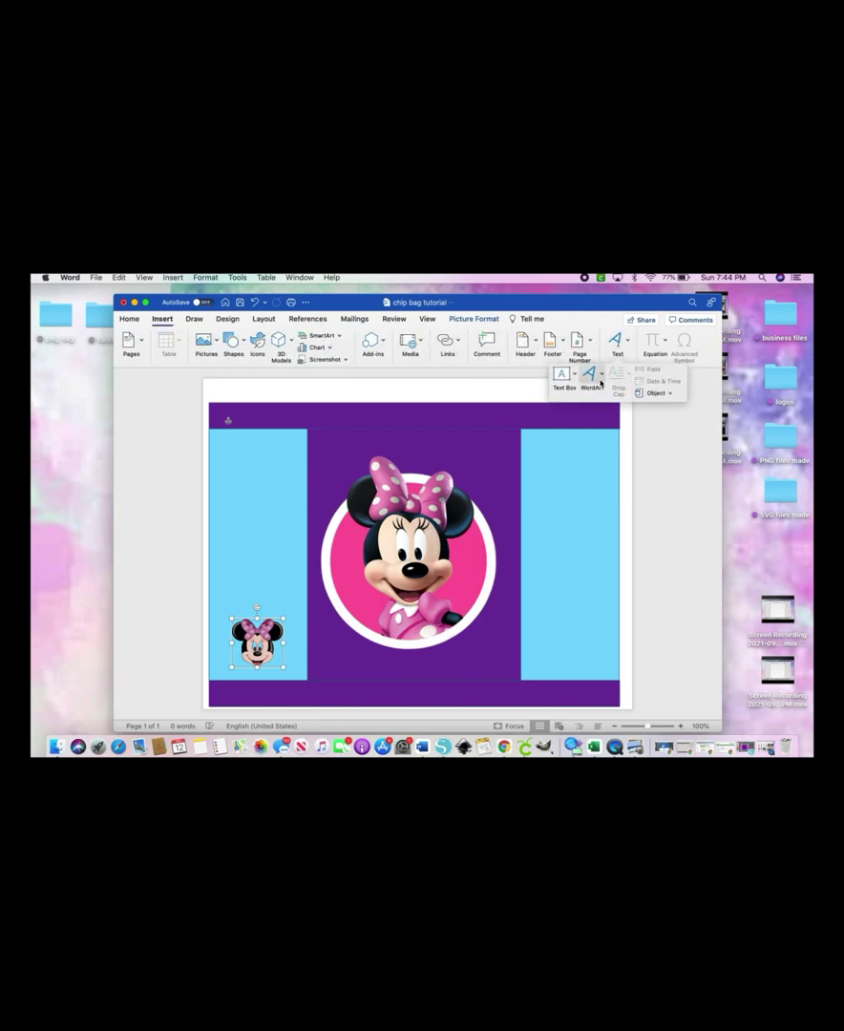
{"action": "left_click", "coordinate": [599, 381]}
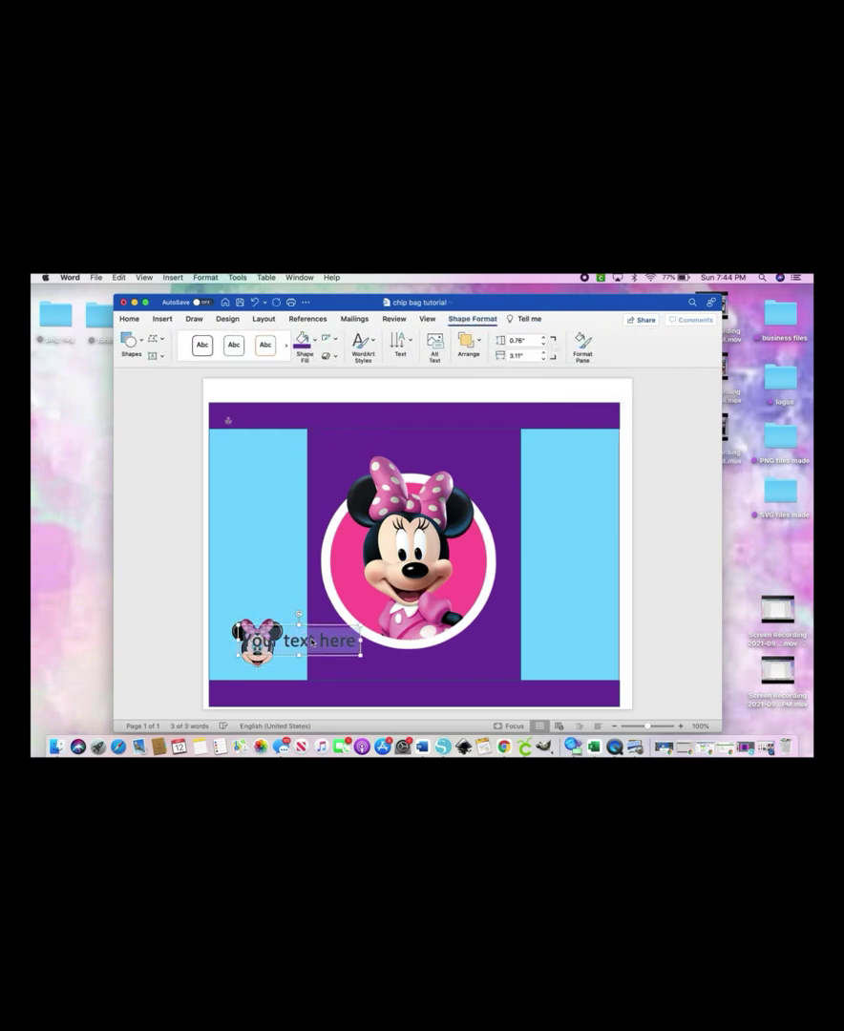
{"action": "key", "text": "BackSpace"}
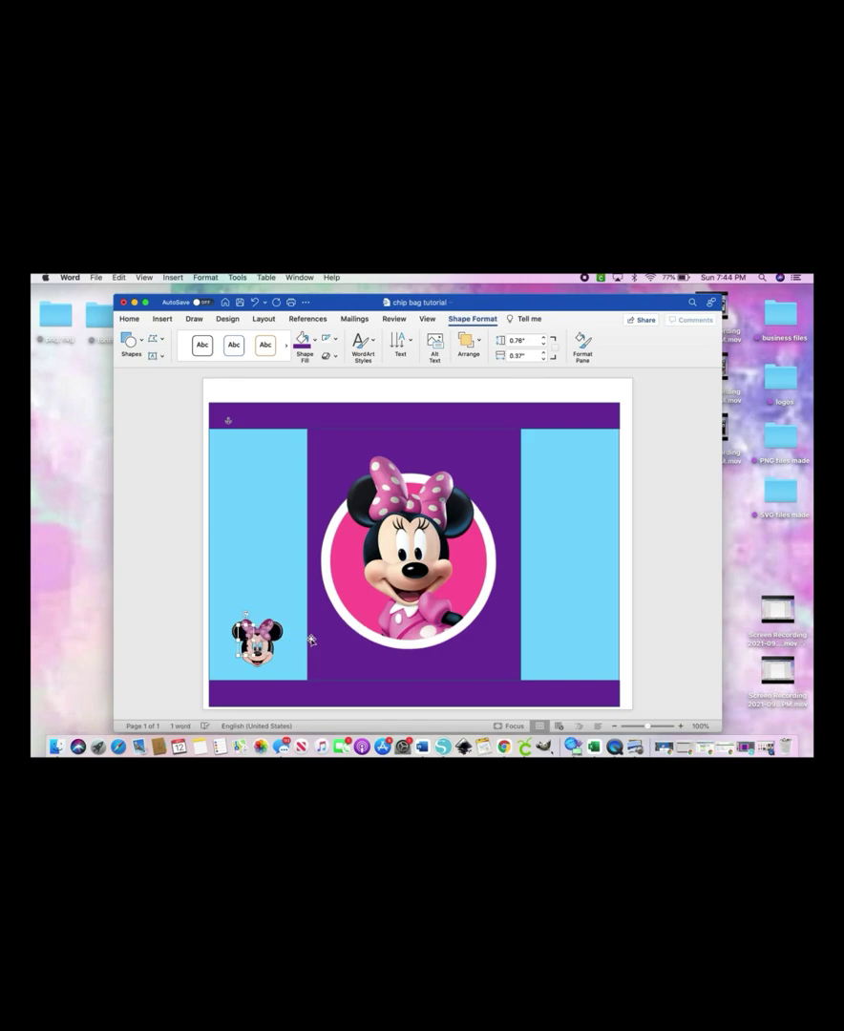
{"action": "key", "text": "BackSpace"}
{"action": "type", "text": "Thank"}
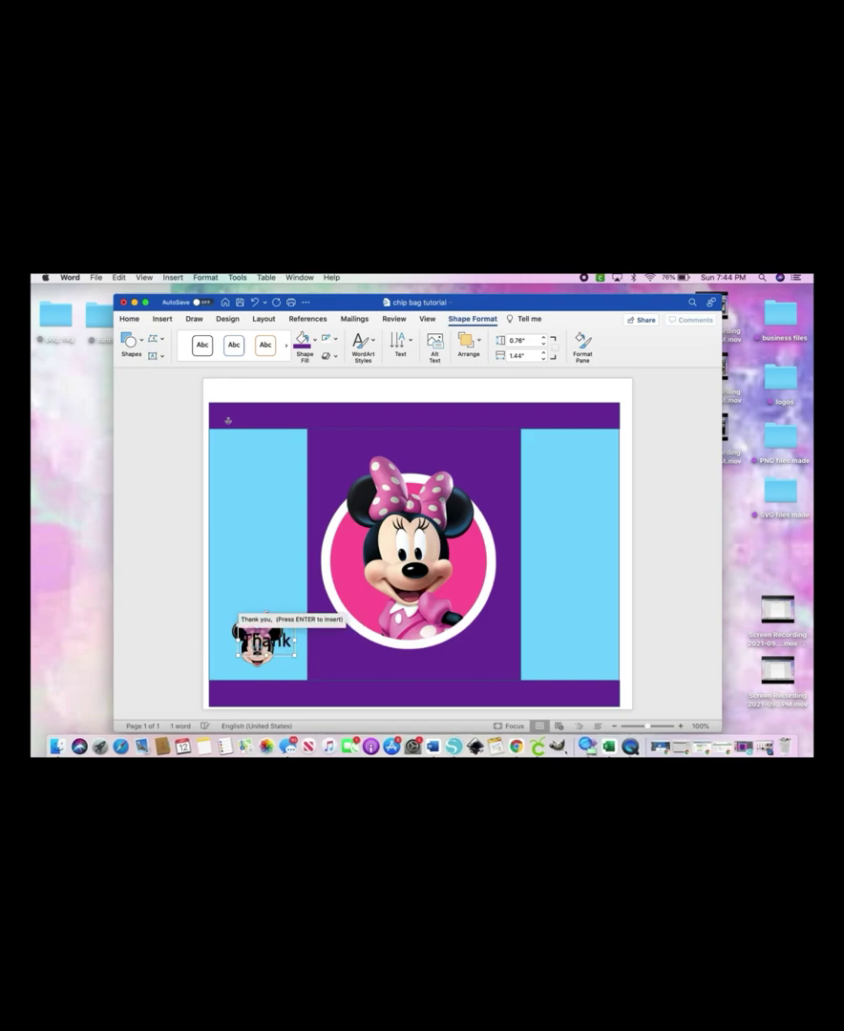
{"action": "type", "text": " you"}
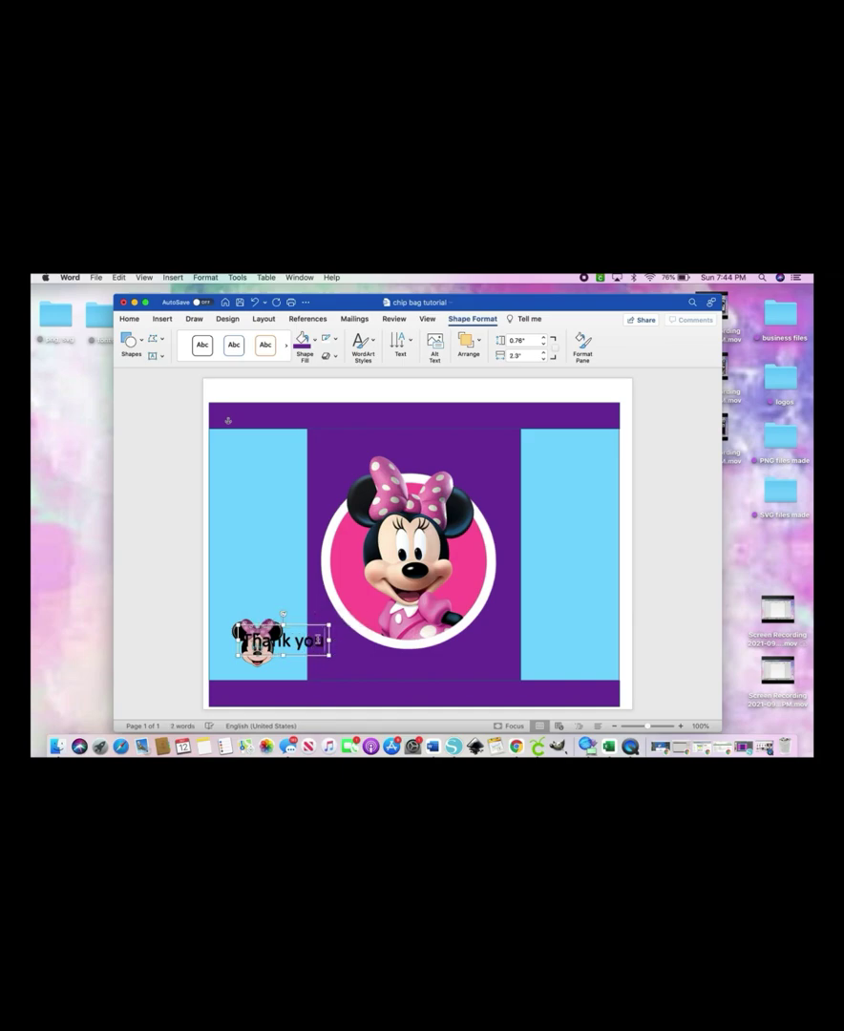
Add the lines "For having", "So much" and "Fun with us!" below "Thank you" in the WordArt, enlarging its box to fit
{"action": "left_click", "coordinate": [315, 641]}
{"action": "left_click_drag", "start_coordinate": [328, 655], "coordinate": [329, 681]}
{"action": "key", "text": "Return"}
{"action": "type", "text": "for"}
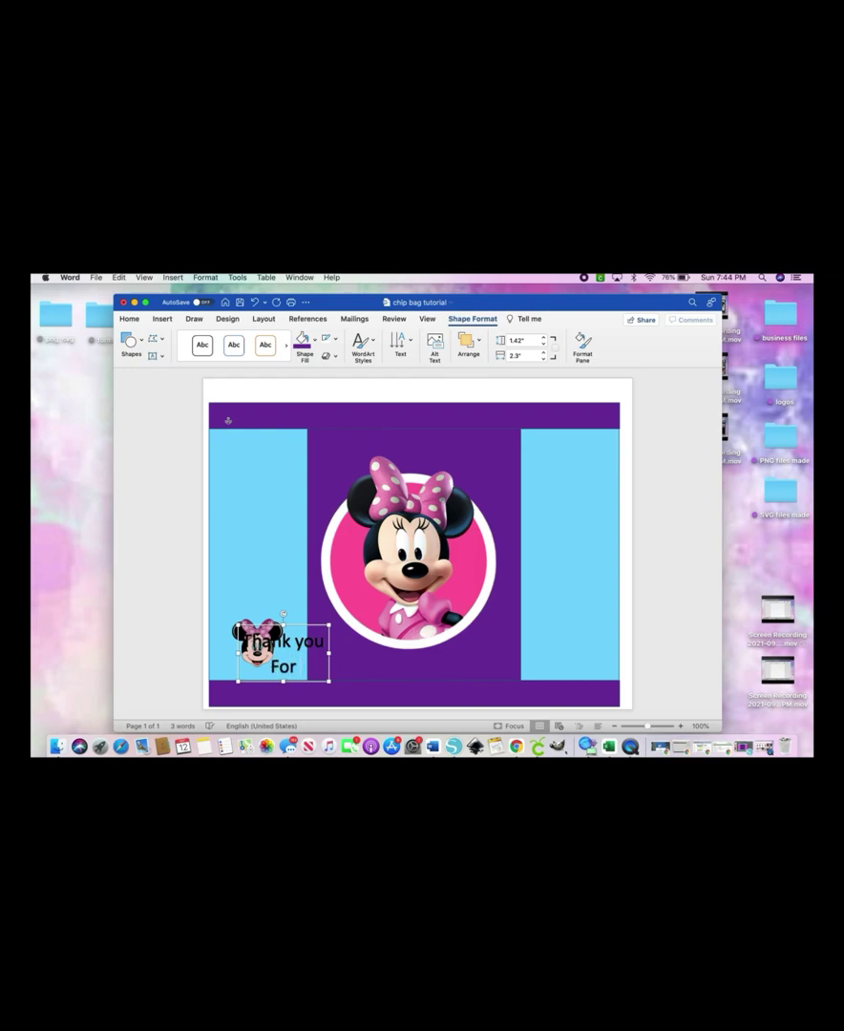
{"action": "type", "text": "having"}
{"action": "key", "text": "Return"}
{"action": "type", "text": "So my"}
{"action": "key", "text": "BackSpace"}
{"action": "type", "text": "uch"}
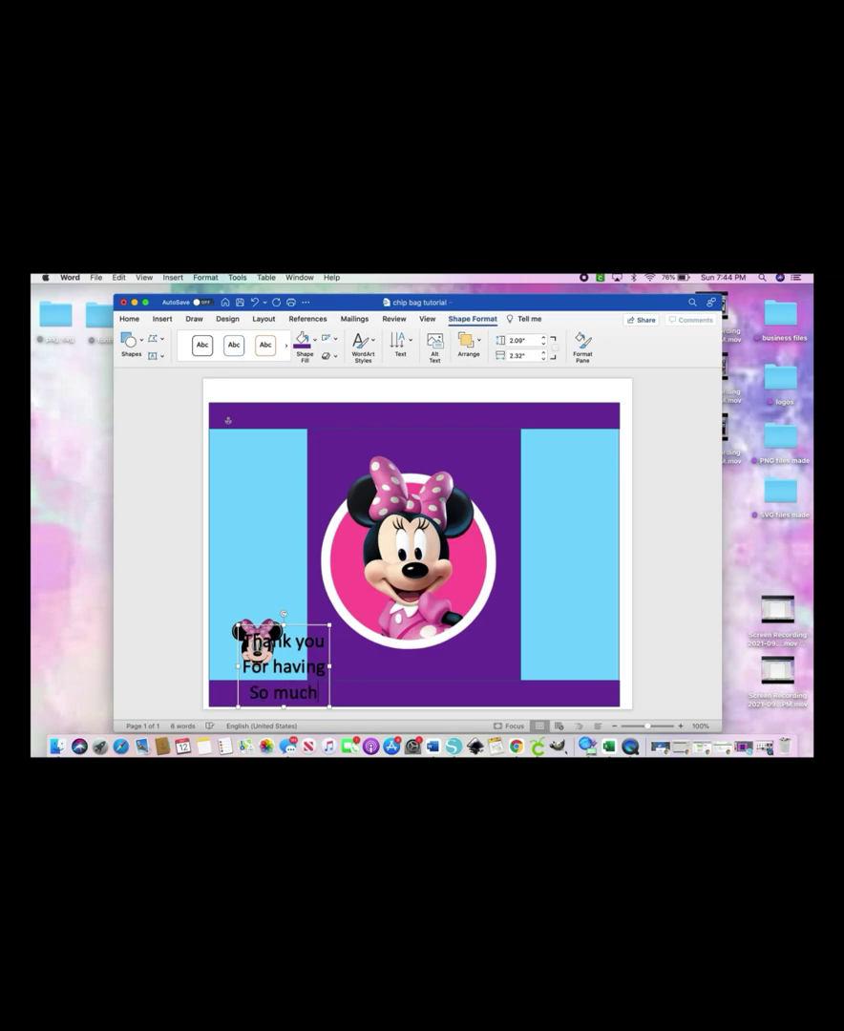
{"action": "key", "text": "Return"}
Widen the thank-you WordArt box to about 2.71" and move it to the upper end of the blue panel holding the Minnie head
{"action": "left_click_drag", "start_coordinate": [329, 652], "coordinate": [345, 653]}
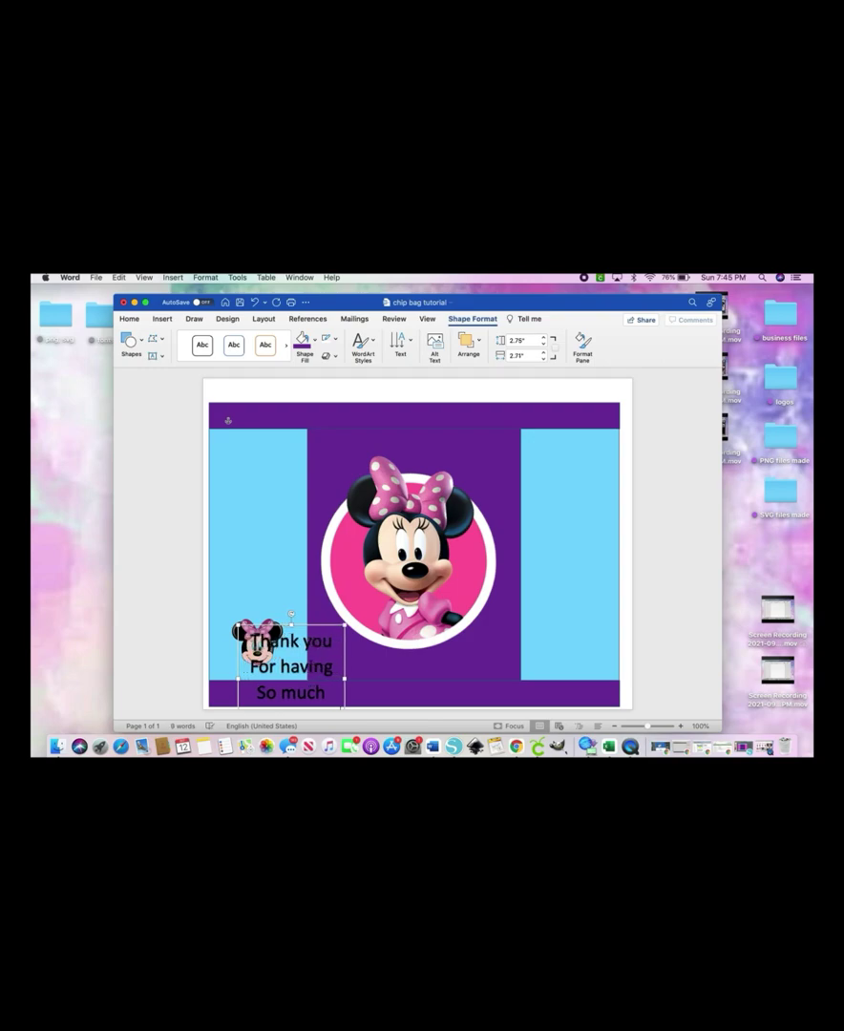
{"action": "left_click", "coordinate": [304, 642]}
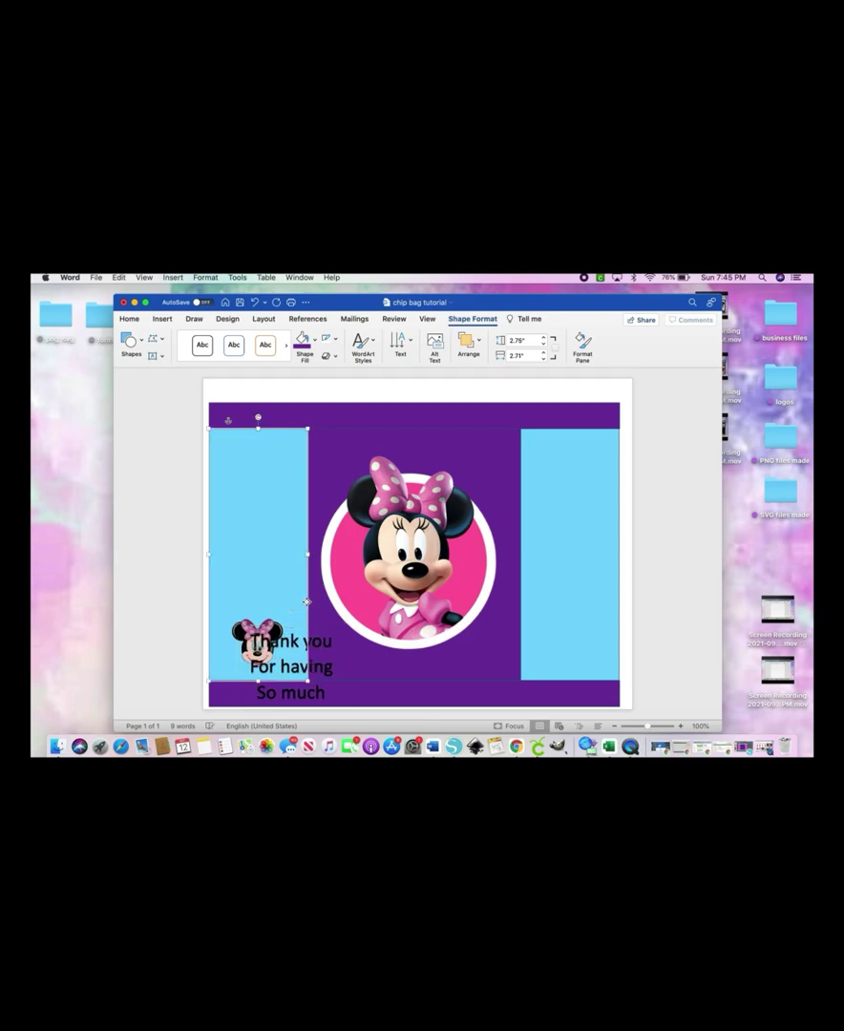
{"action": "left_click", "coordinate": [312, 650]}
{"action": "left_click_drag", "start_coordinate": [268, 552], "coordinate": [275, 447]}
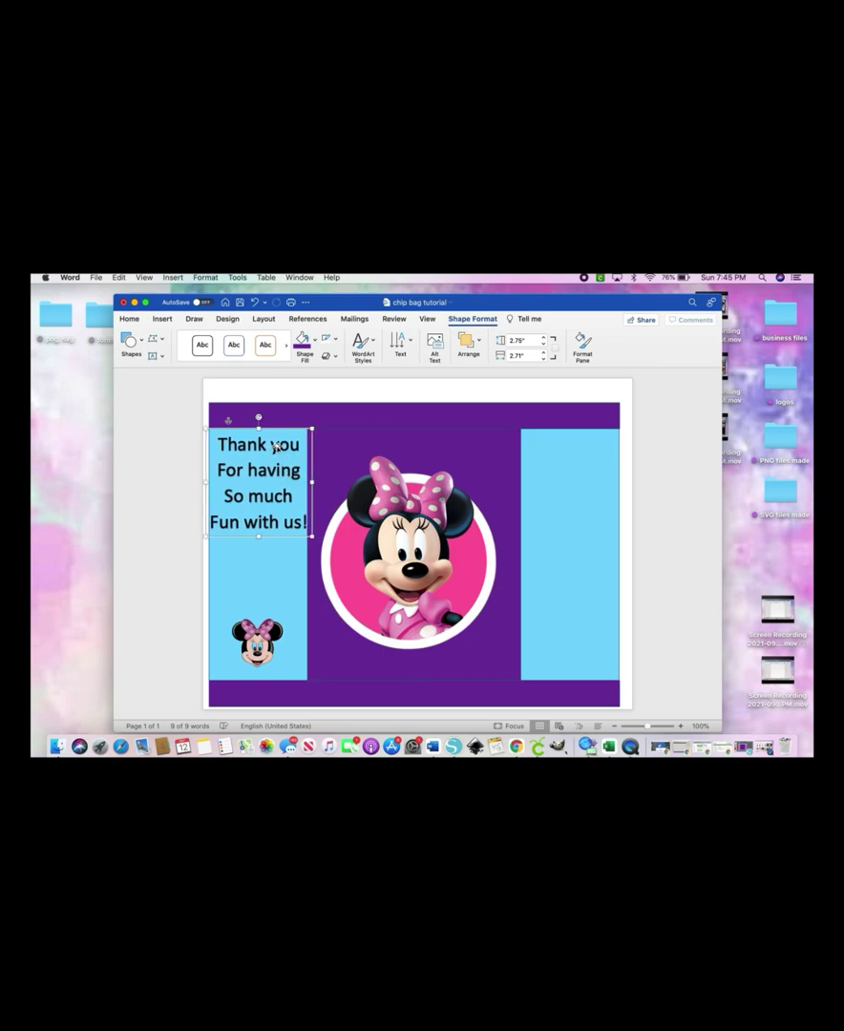
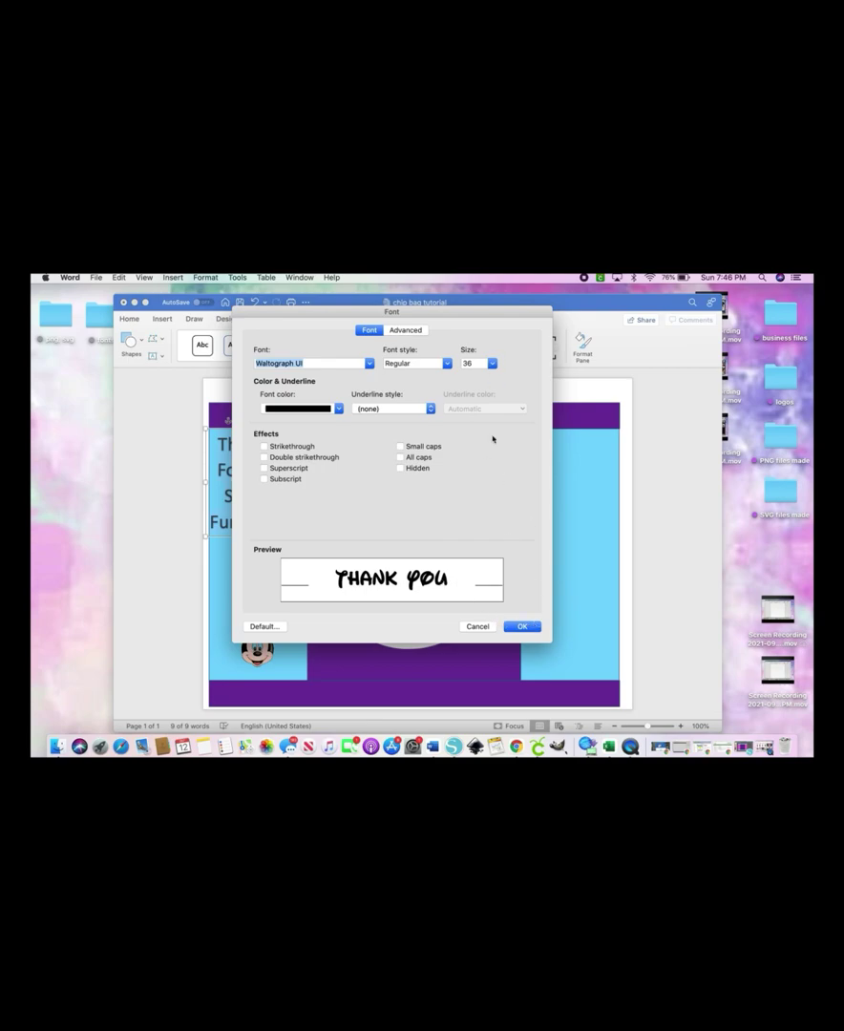
Apply the Waltograph UI font in Regular style at size 36 to the thank-you text
{"action": "left_click", "coordinate": [492, 364]}
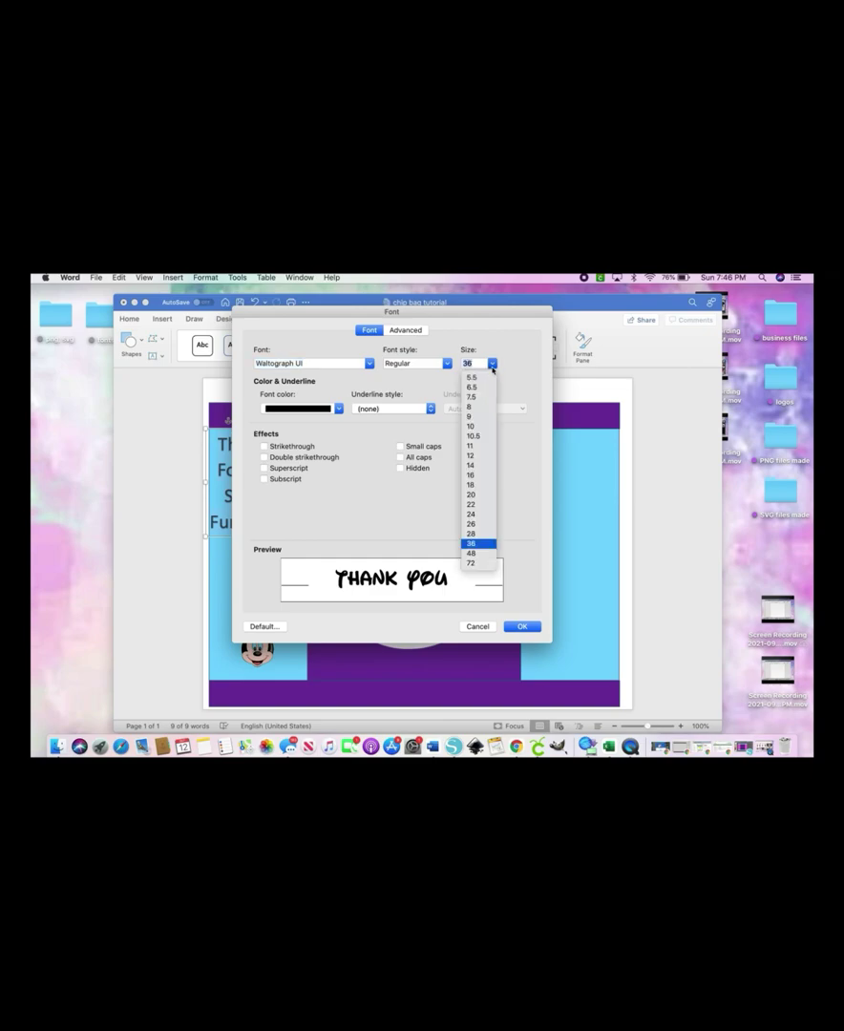
{"action": "left_click", "coordinate": [492, 364]}
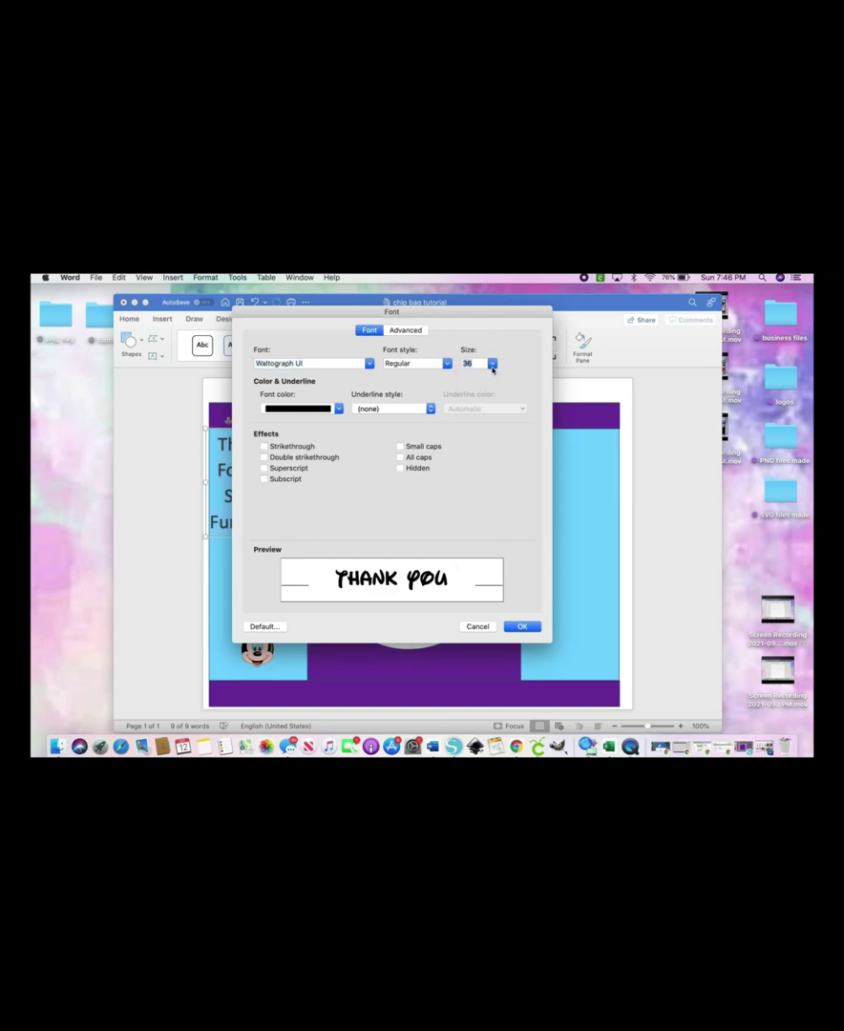
{"action": "left_click", "coordinate": [522, 626]}
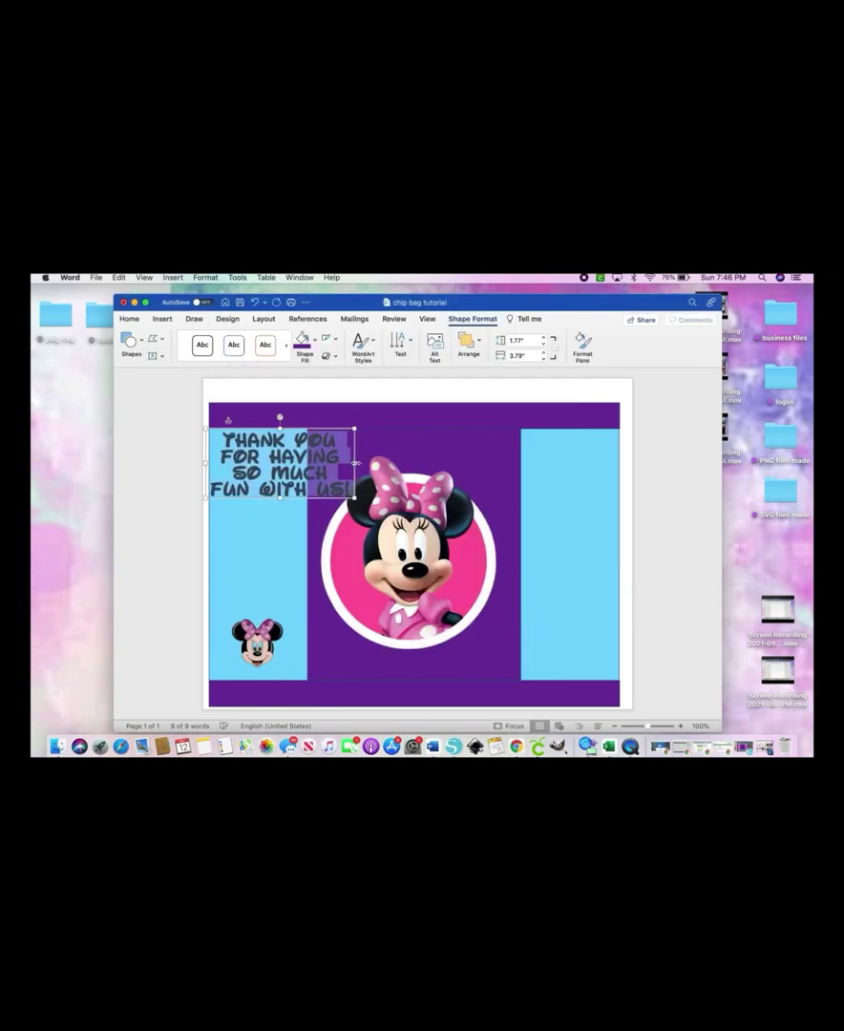
Resize the thank-you text box to about 3.61" high by 2.58" wide so it fits within the blue panel
{"action": "key", "text": "Escape"}
{"action": "left_click_drag", "start_coordinate": [345, 462], "coordinate": [308, 469]}
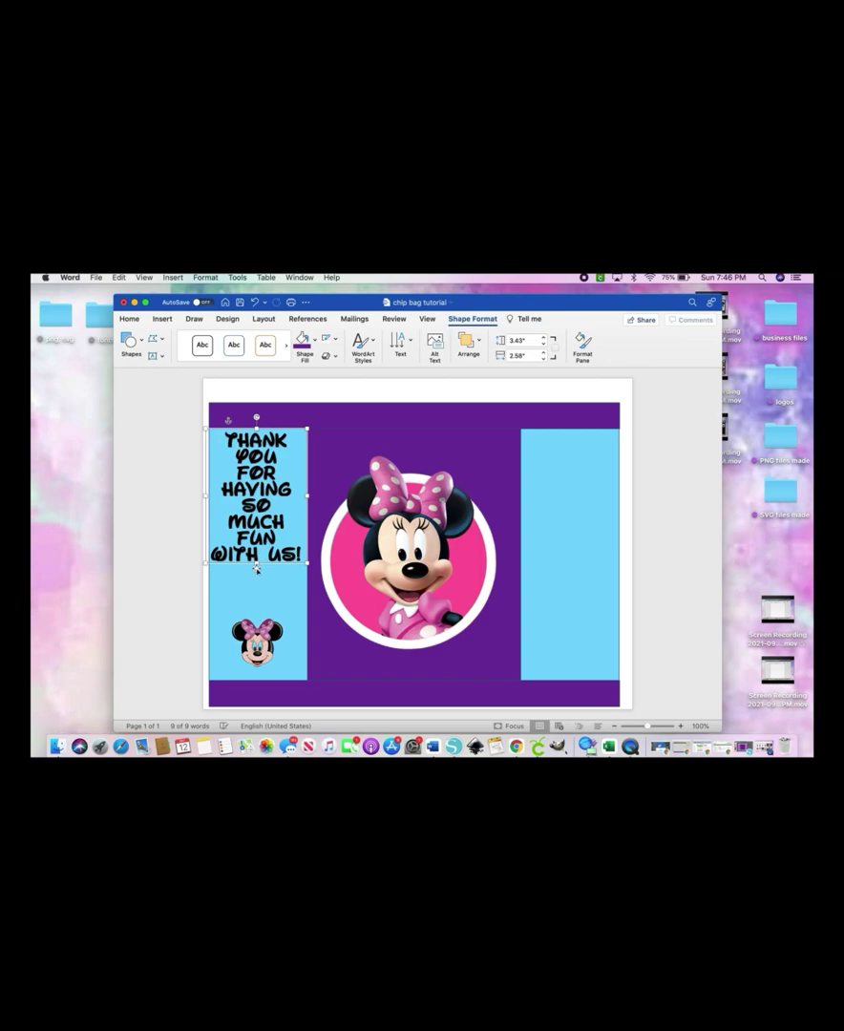
{"action": "left_click_drag", "start_coordinate": [256, 564], "coordinate": [256, 570]}
{"action": "left_click", "coordinate": [308, 446]}
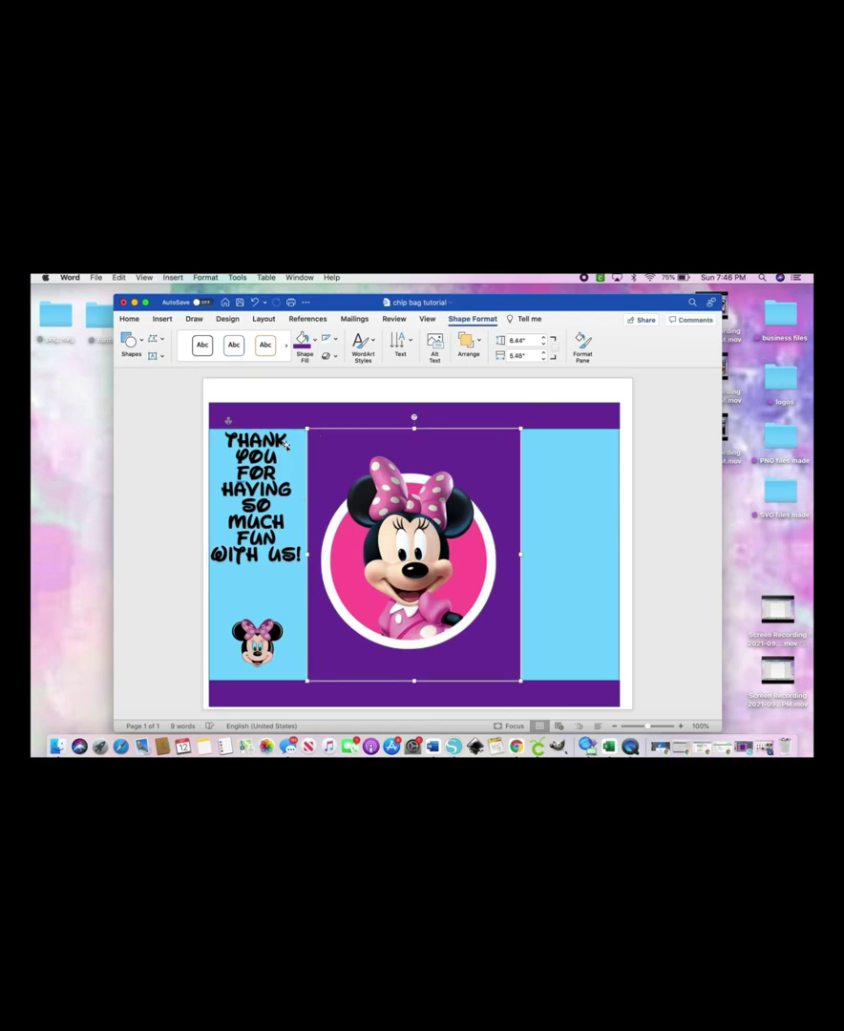
Change the thank-you WordArt's text fill to the recently used magenta
{"action": "left_click", "coordinate": [283, 442]}
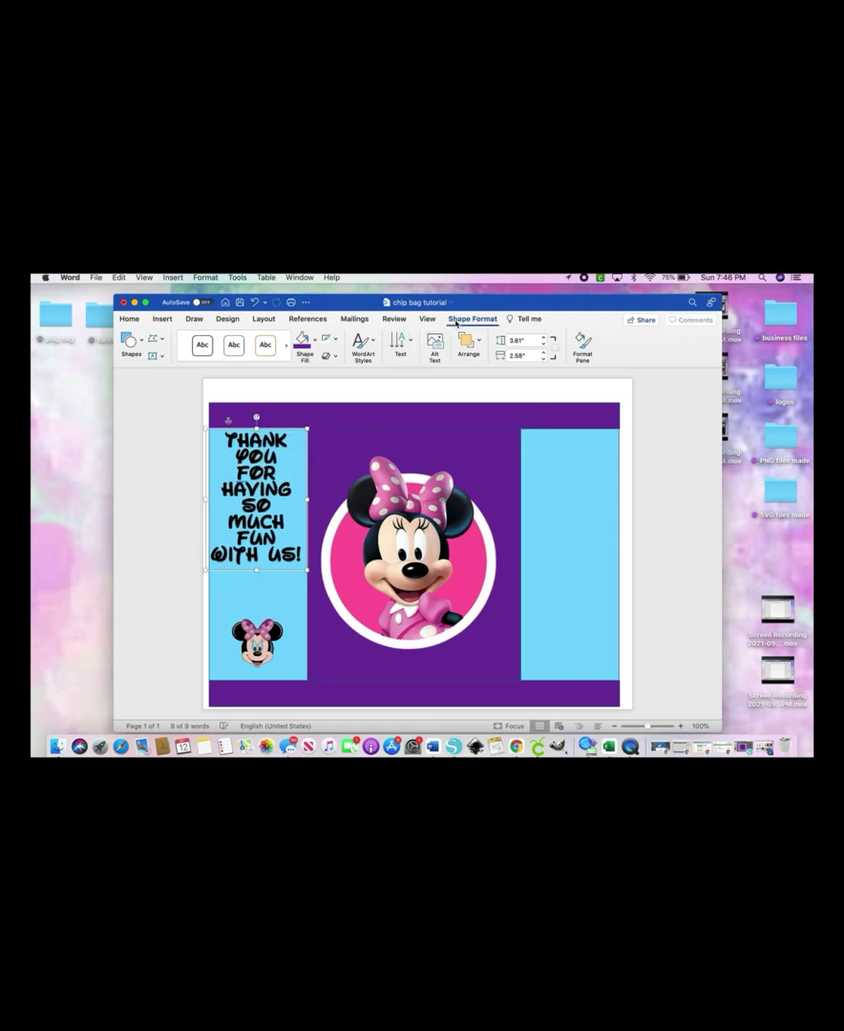
{"action": "left_click", "coordinate": [361, 344]}
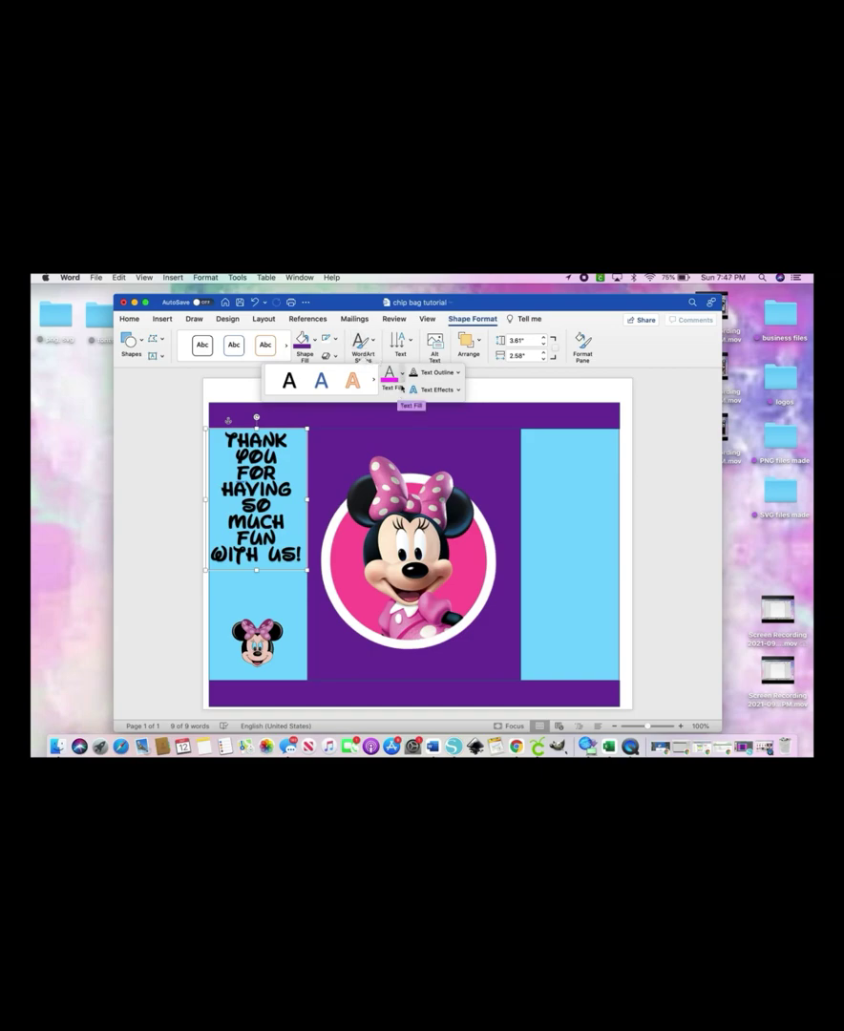
{"action": "left_click", "coordinate": [403, 380]}
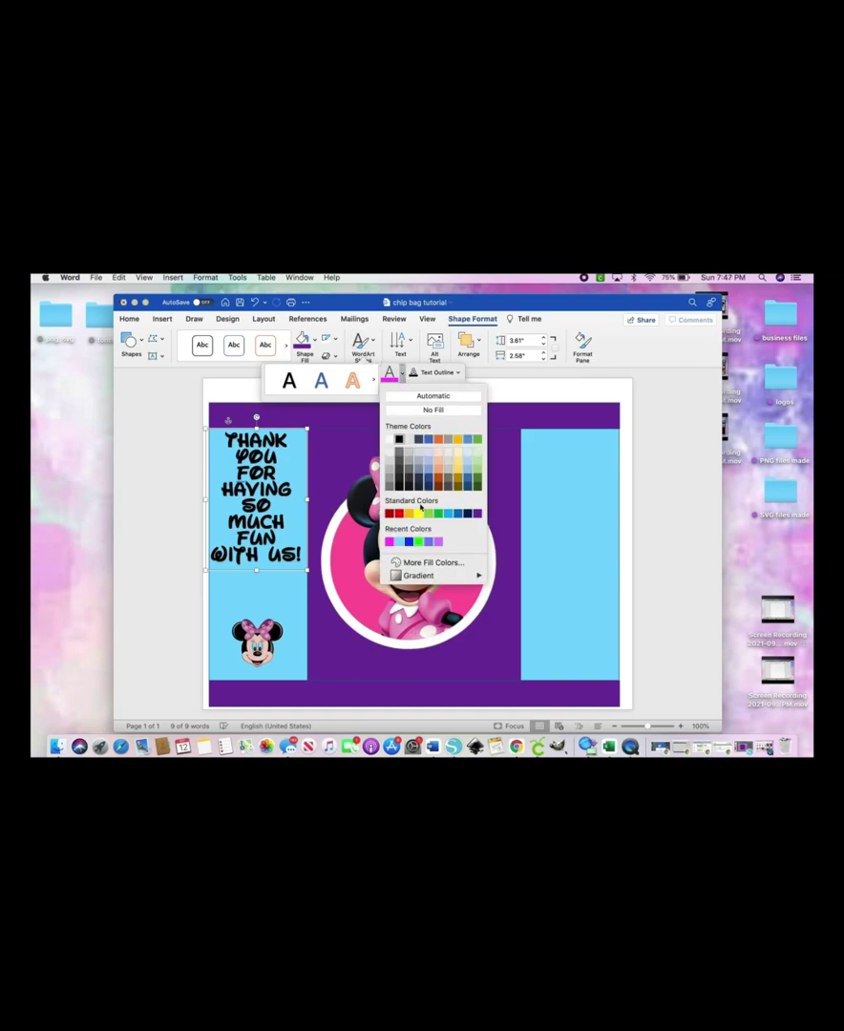
{"action": "left_click", "coordinate": [389, 541]}
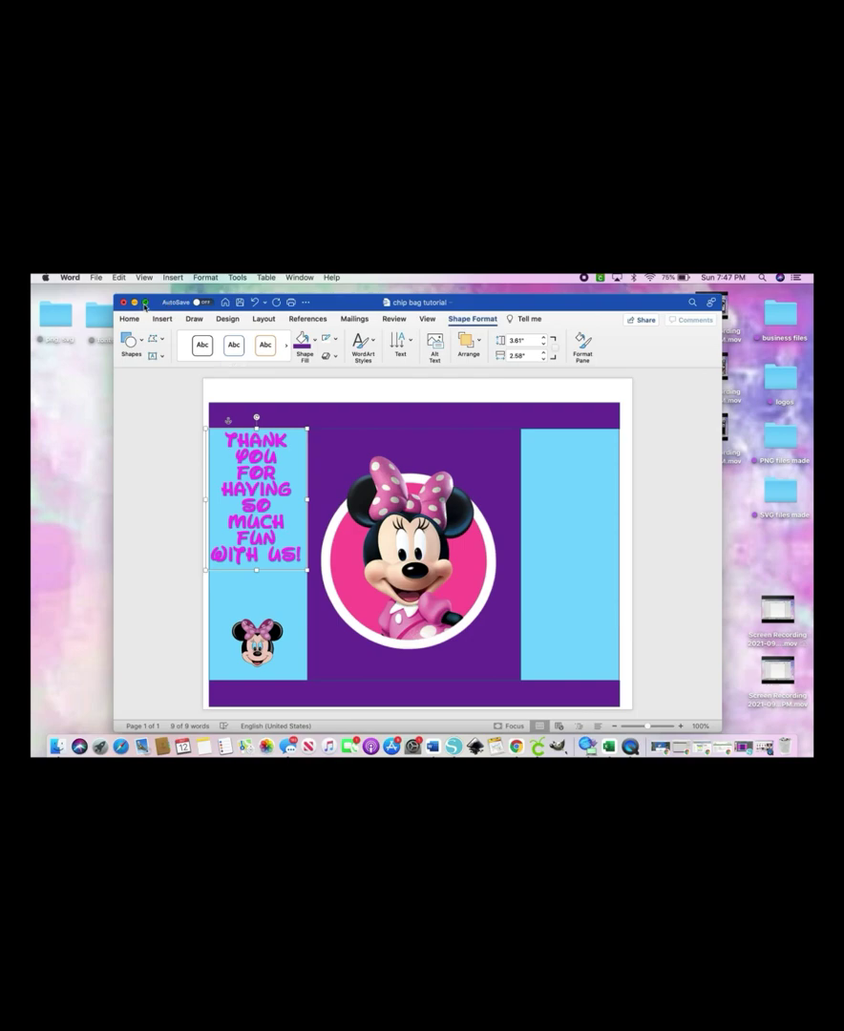
Make the document window full screen and enlarge the small Minnie head below the thank-you text to nearly the panel's width
{"action": "left_click", "coordinate": [145, 302]}
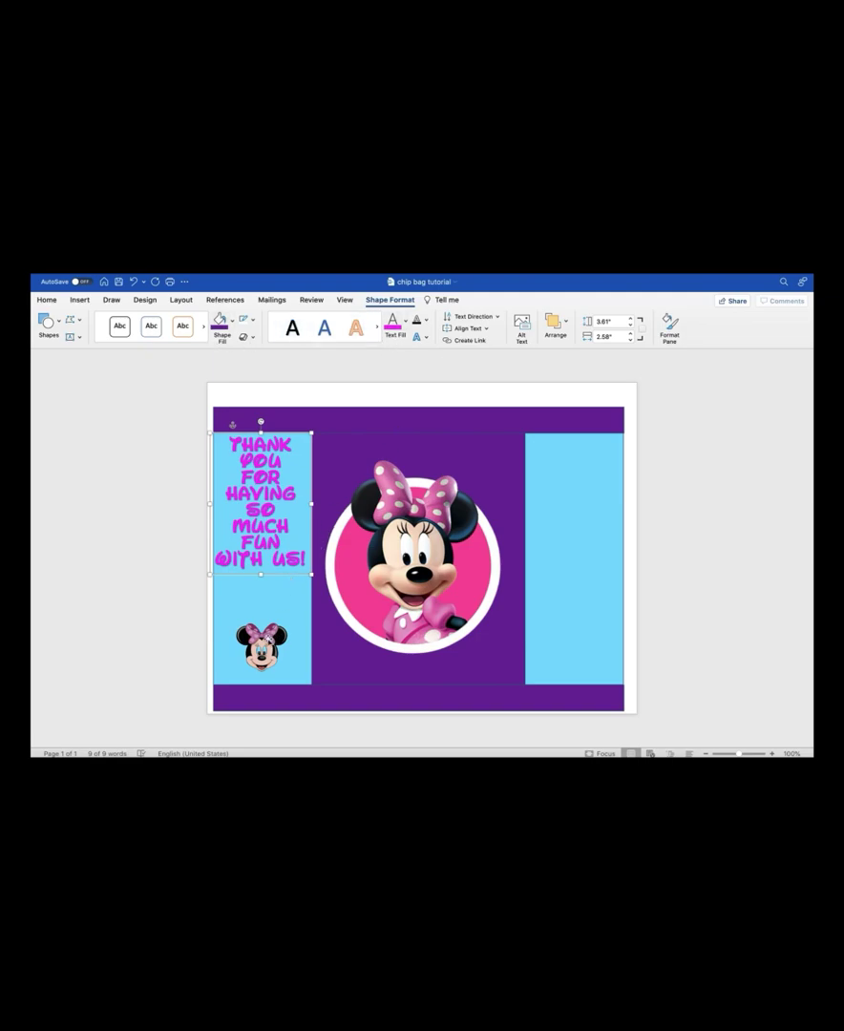
{"action": "left_click", "coordinate": [262, 647]}
{"action": "mouse_move", "coordinate": [287, 625]}
{"action": "left_mouse_down"}
{"action": "mouse_move", "coordinate": [302, 604]}
{"action": "mouse_move", "coordinate": [271, 622]}
{"action": "left_mouse_up"}
Switch to Chrome, search Google Images for "birthday nutrition facts label png" and browse the label designs
{"action": "left_click", "coordinate": [570, 497]}
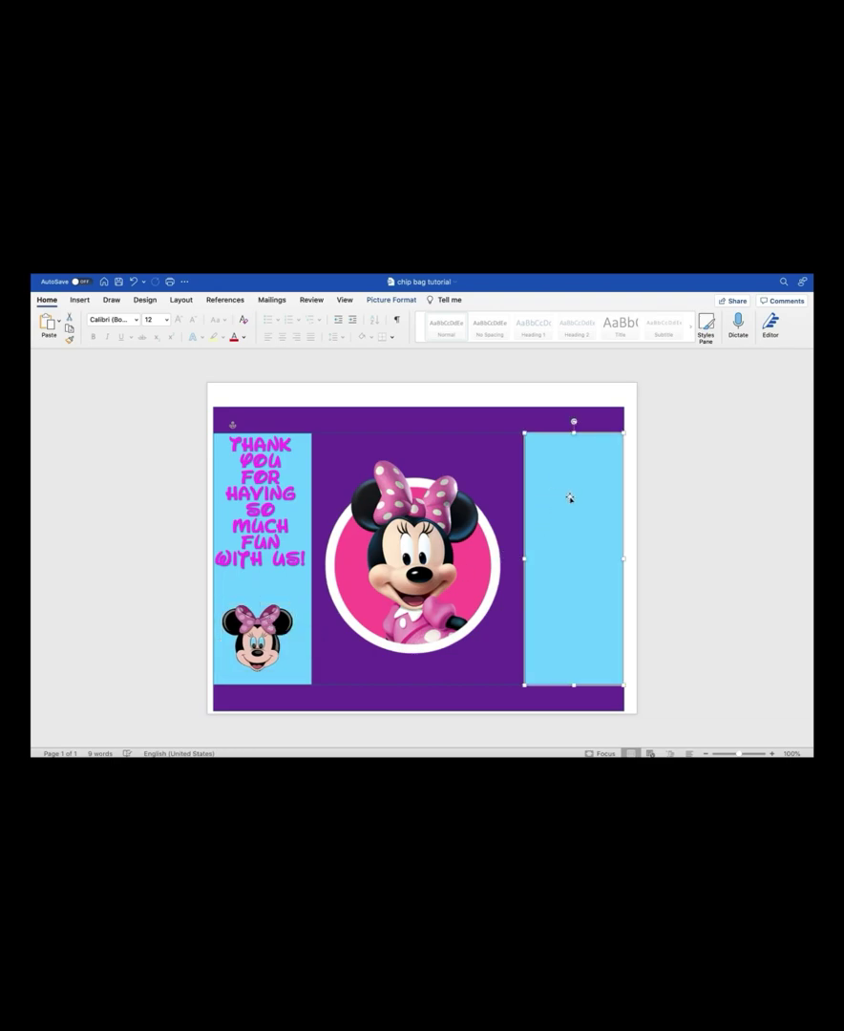
{"action": "left_click", "coordinate": [80, 300]}
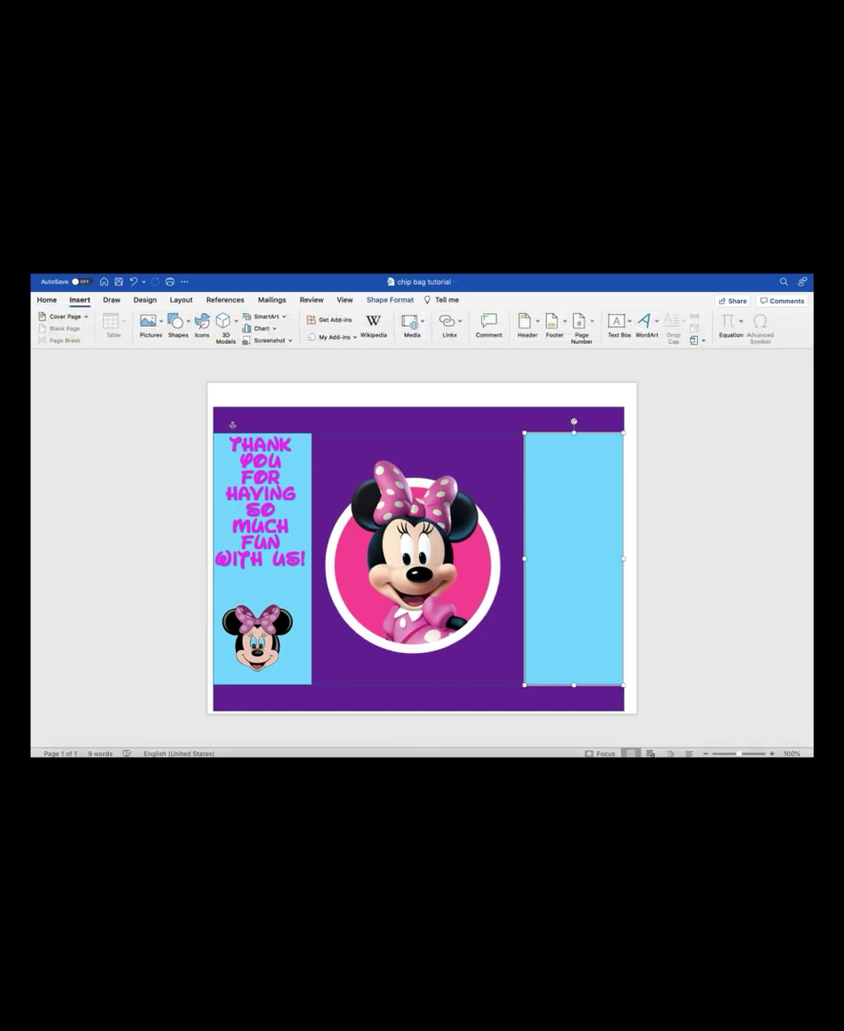
{"action": "mouse_move", "coordinate": [392, 745]}
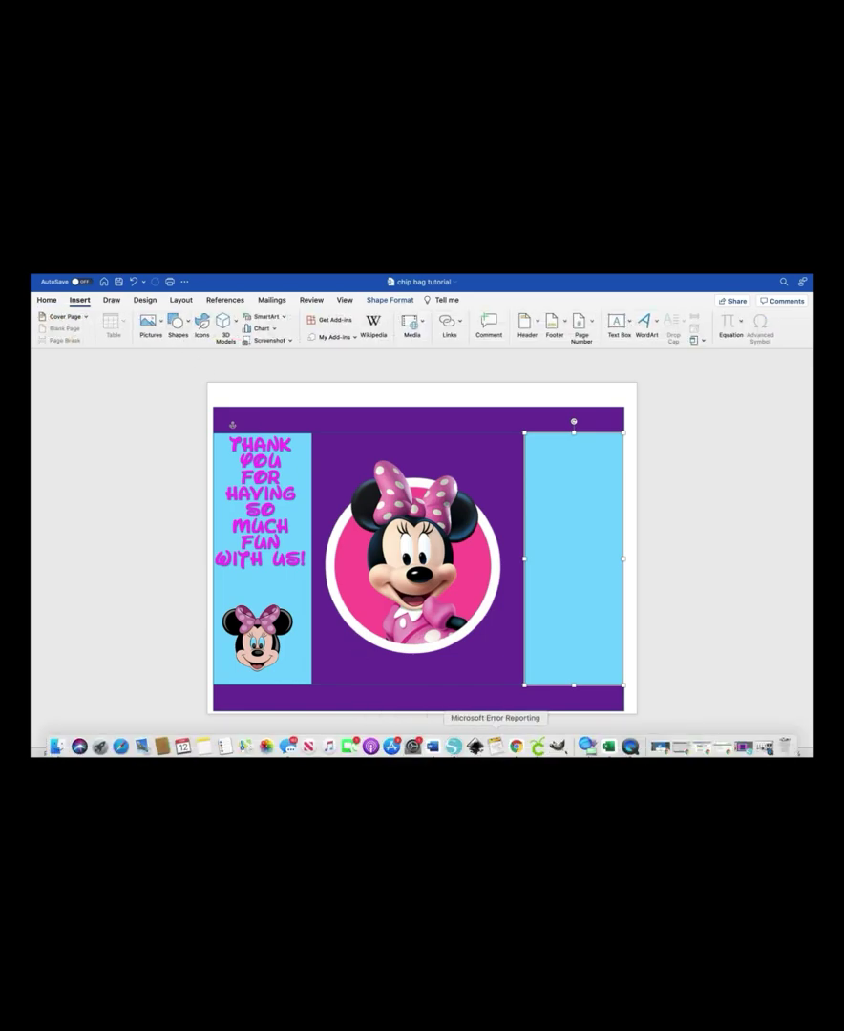
{"action": "left_click", "coordinate": [517, 746]}
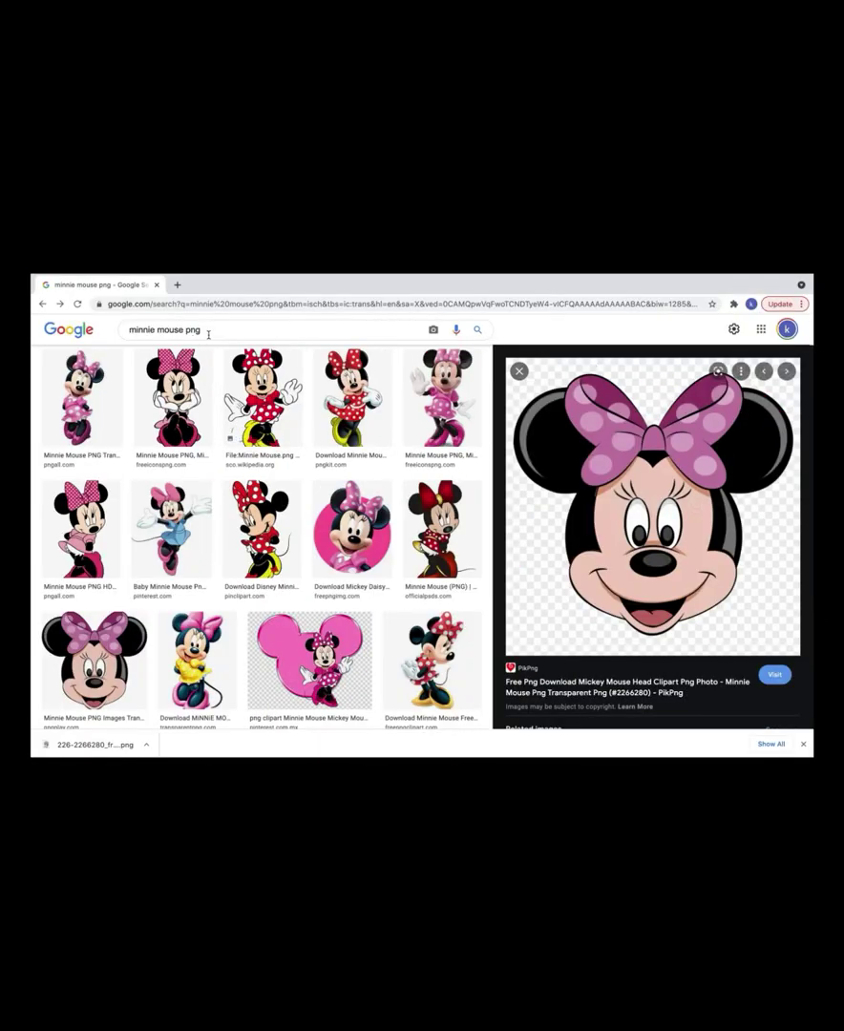
{"action": "key", "text": "BackSpace"}
{"action": "key", "text": "BackSpace"}
{"action": "key", "text": "BackSpace"}
{"action": "key", "text": "BackSpace"}
{"action": "key", "text": "BackSpace"}
{"action": "key", "text": "BackSpace"}
{"action": "key", "text": "BackSpace"}
{"action": "key", "text": "BackSpace"}
{"action": "key", "text": "BackSpace"}
{"action": "key", "text": "BackSpace"}
{"action": "key", "text": "BackSpace"}
{"action": "key", "text": "BackSpace"}
{"action": "key", "text": "BackSpace"}
{"action": "key", "text": "BackSpace"}
{"action": "key", "text": "BackSpace"}
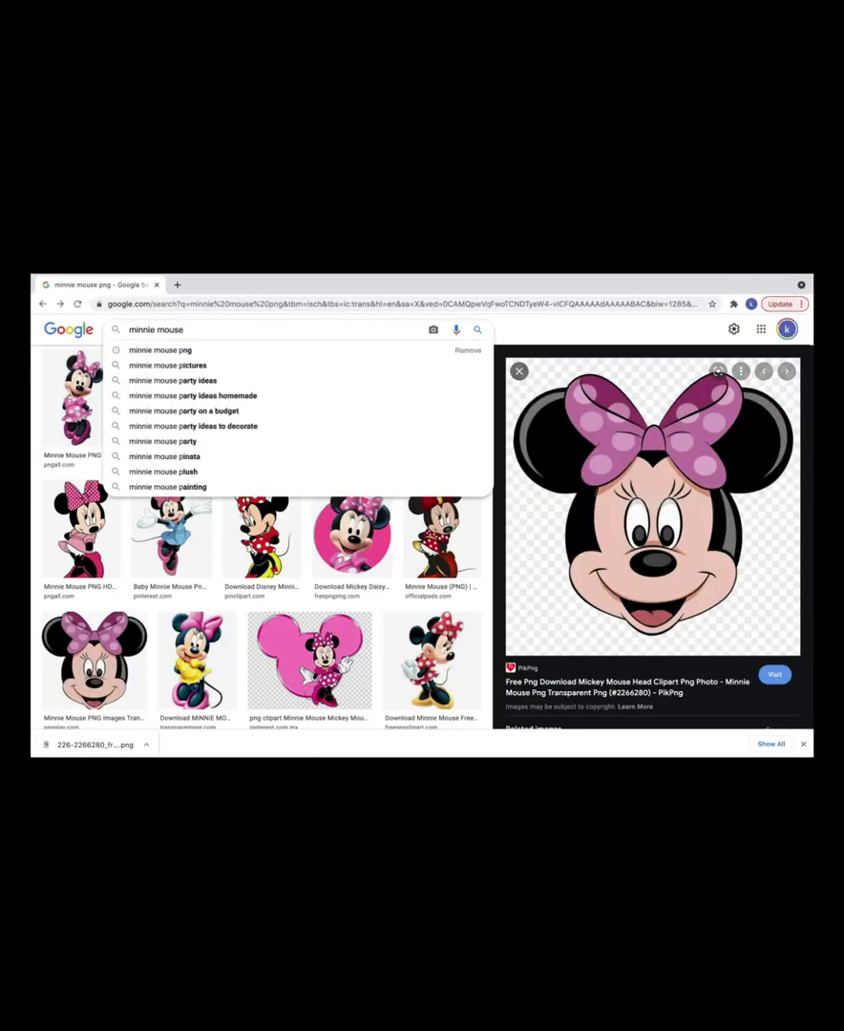
{"action": "type", "text": "b"}
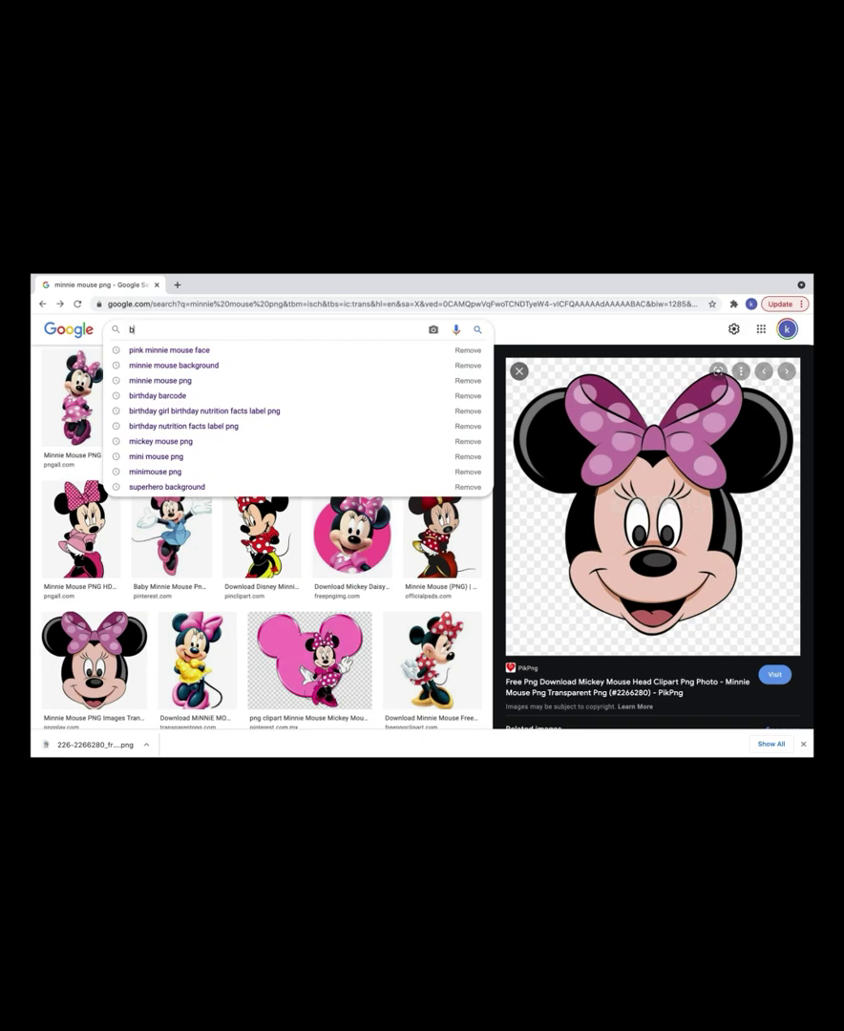
{"action": "type", "text": "irthday"}
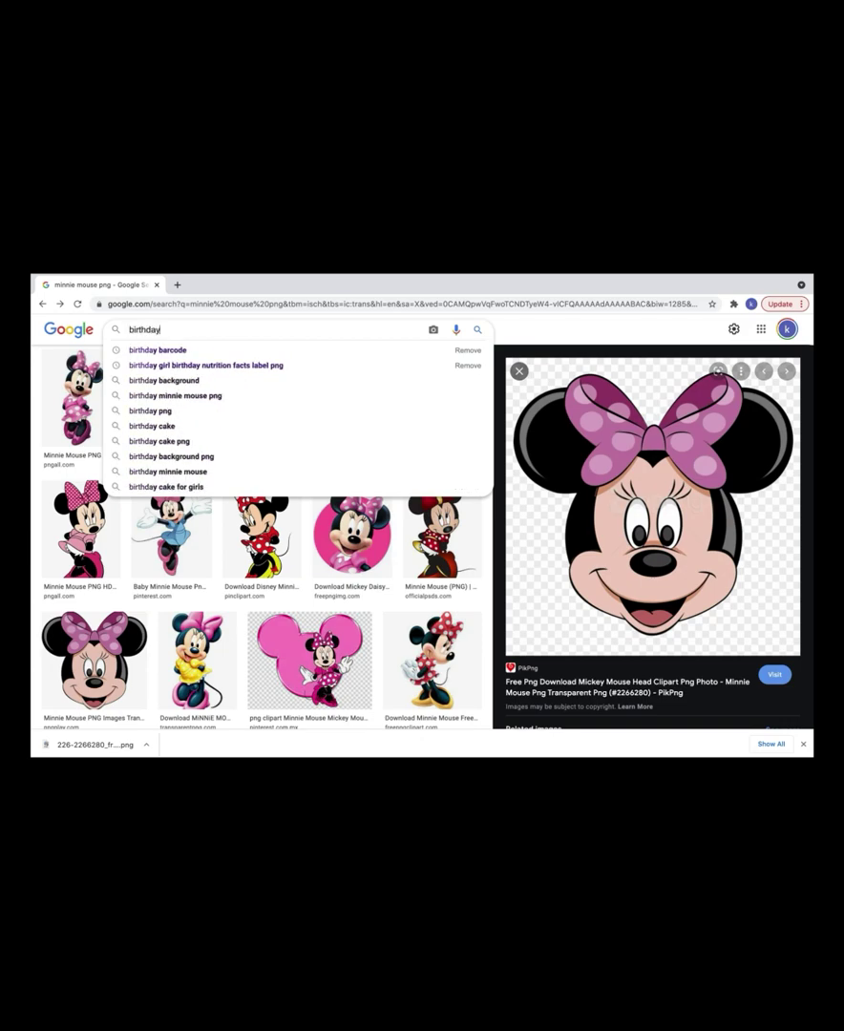
{"action": "type", "text": " nut"}
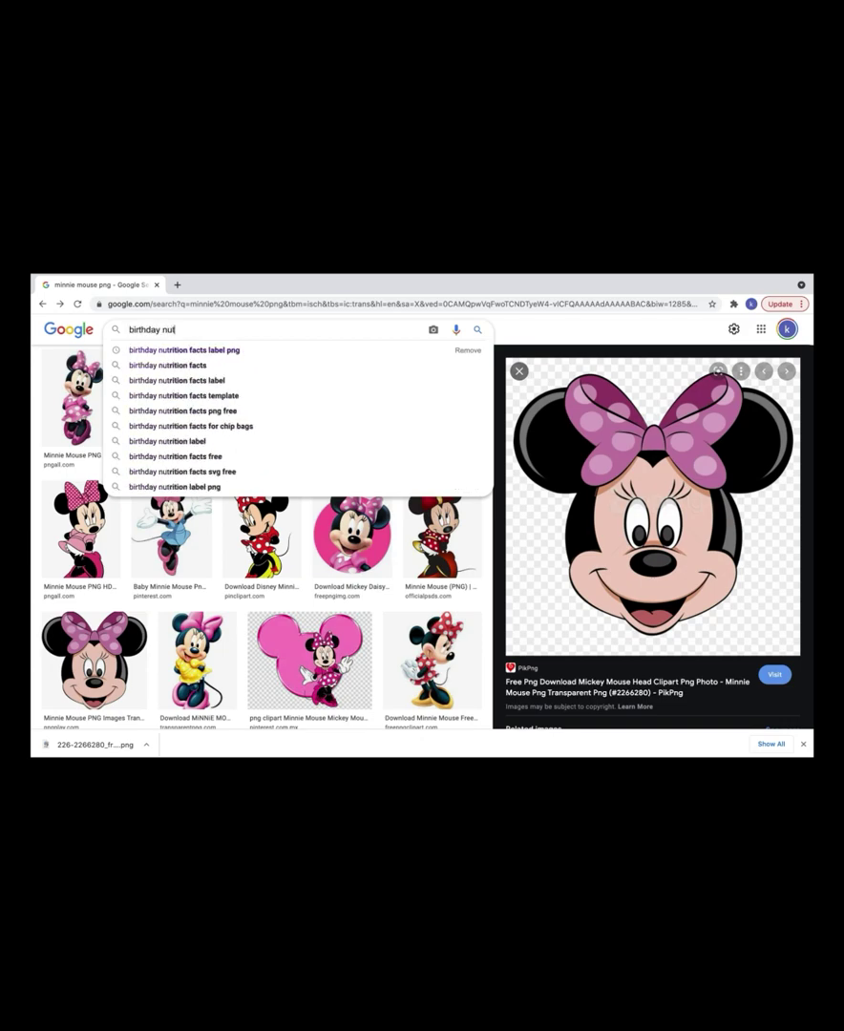
{"action": "left_click", "coordinate": [215, 350]}
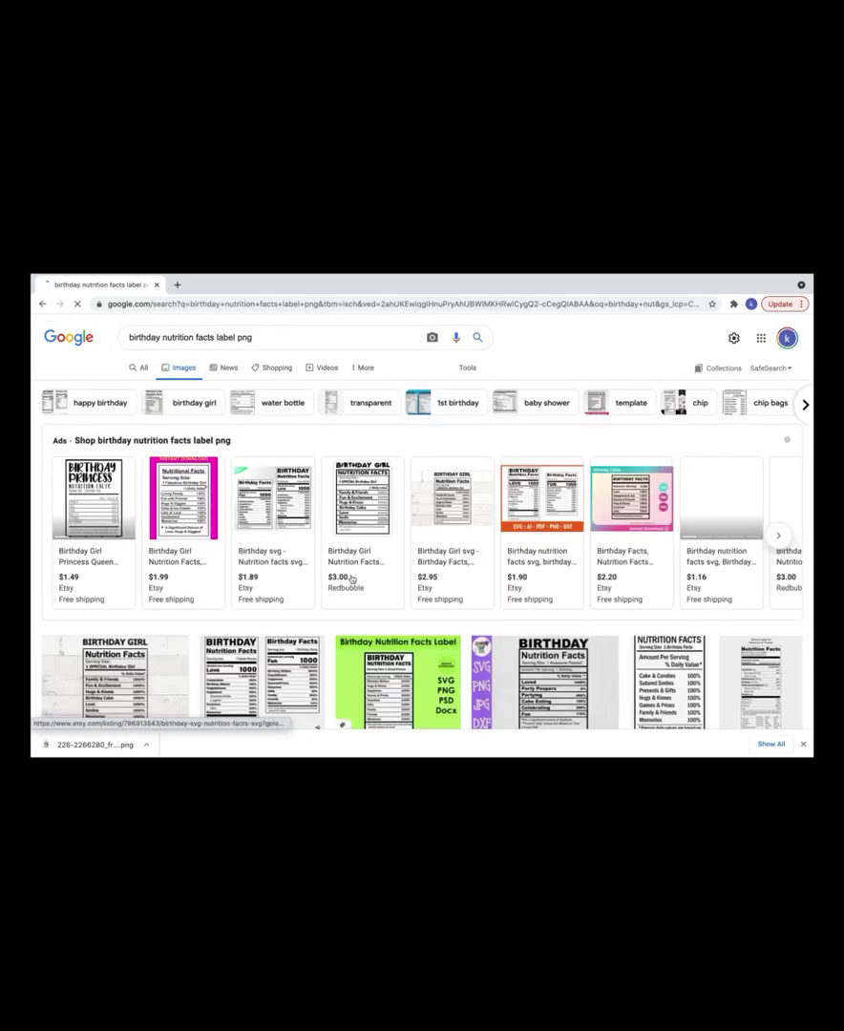
{"action": "scroll", "coordinate": [350, 579], "scroll_direction": "down", "scroll_amount": 1}
{"action": "scroll", "coordinate": [351, 580], "scroll_direction": "down", "scroll_amount": 5}
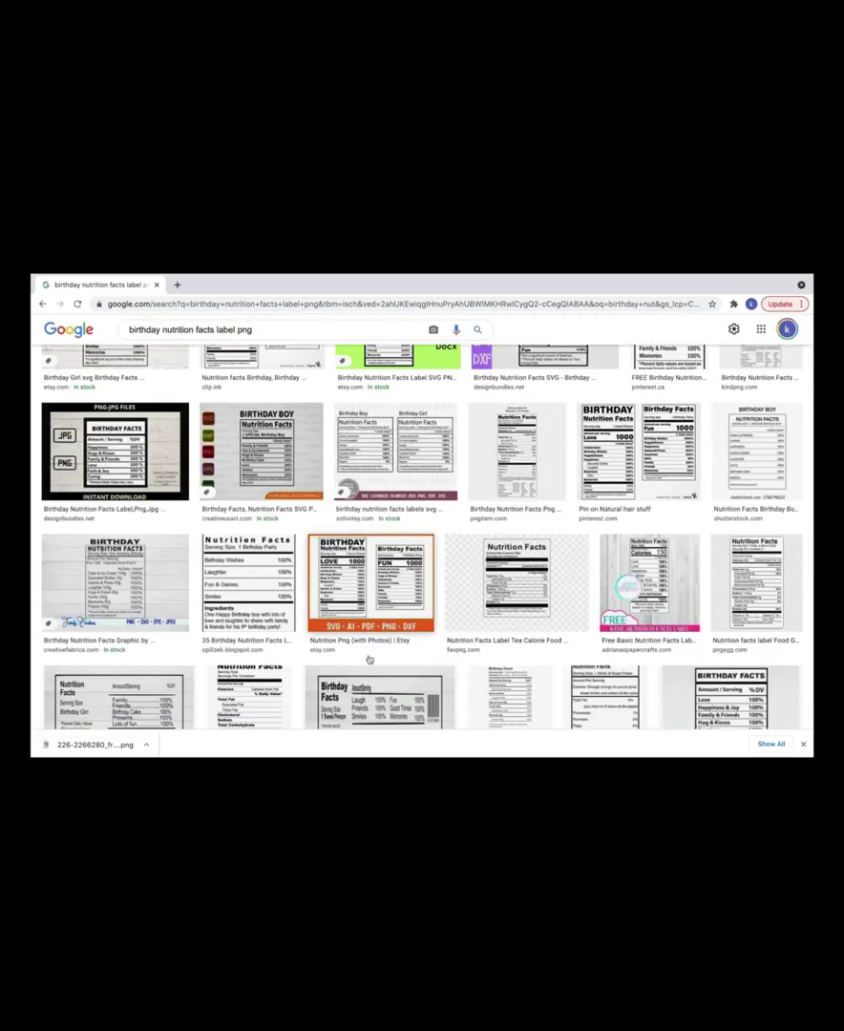
{"action": "scroll", "coordinate": [503, 668], "scroll_direction": "down", "scroll_amount": 10}
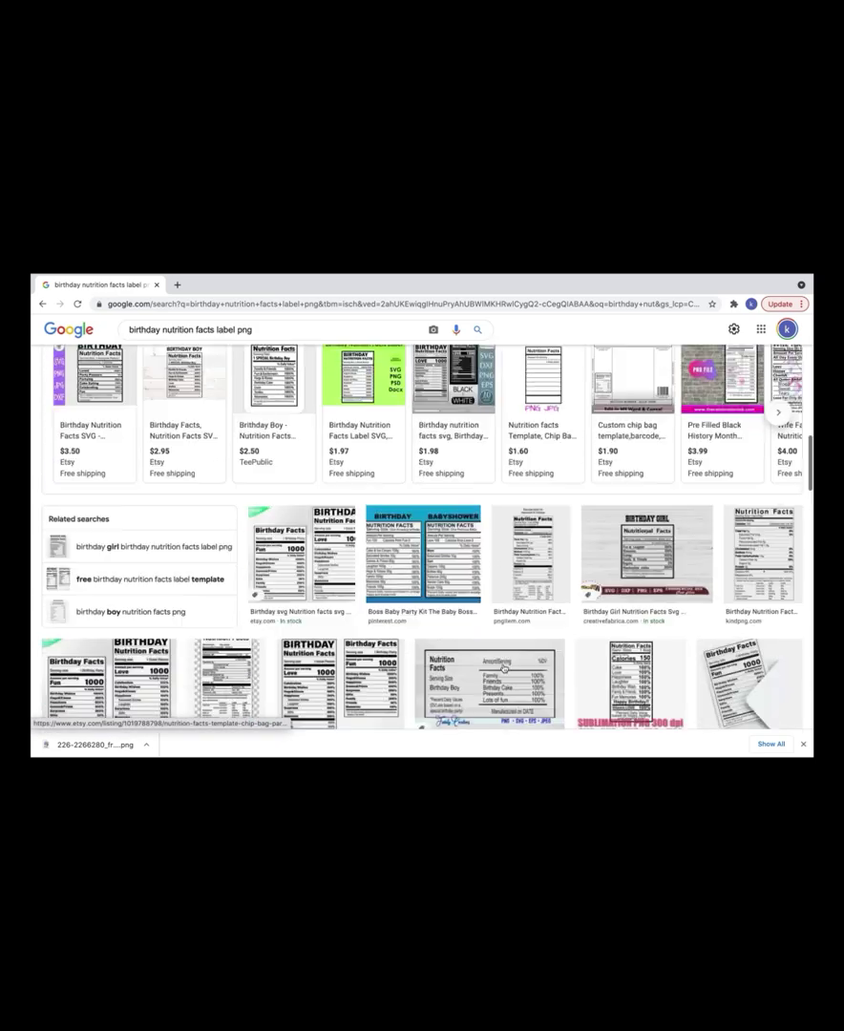
{"action": "scroll", "coordinate": [504, 668], "scroll_direction": "up", "scroll_amount": 10}
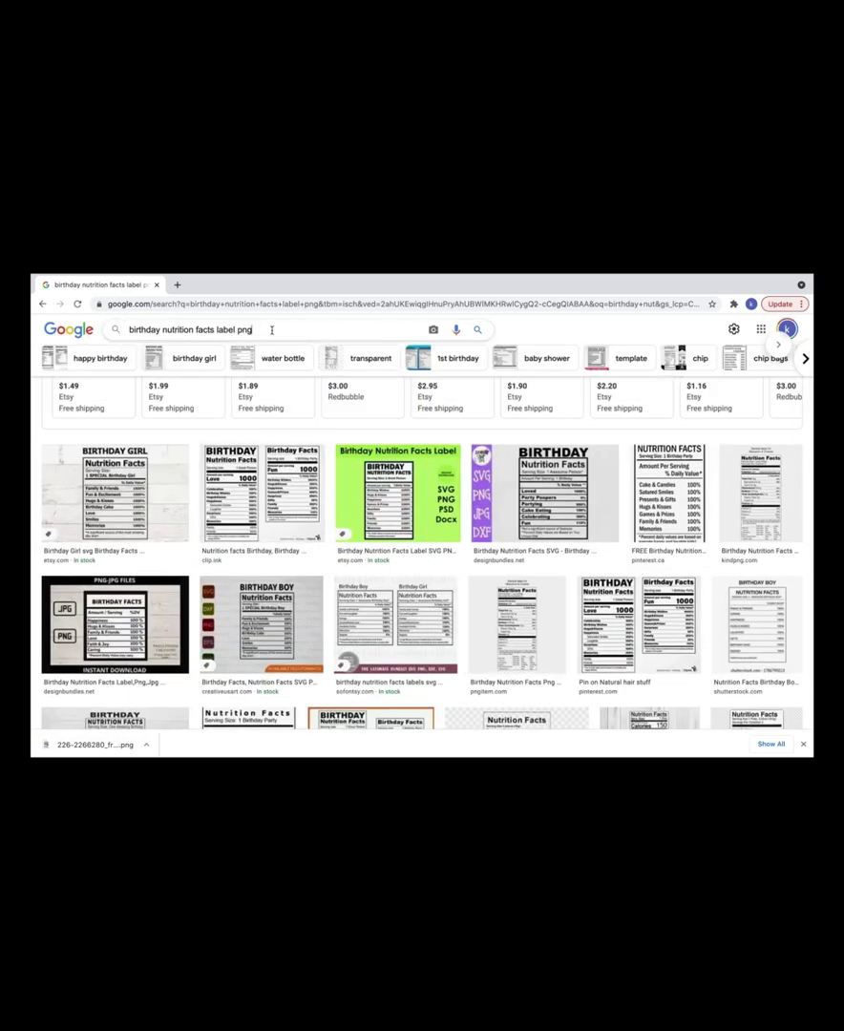
Replace the image search query with "birthday barcode" and browse the barcode designs
{"action": "key", "text": "BackSpace"}
{"action": "key", "text": "BackSpace"}
{"action": "key", "text": "BackSpace"}
{"action": "key", "text": "BackSpace"}
{"action": "key", "text": "BackSpace"}
{"action": "key", "text": "BackSpace"}
{"action": "key", "text": "BackSpace"}
{"action": "key", "text": "BackSpace"}
{"action": "key", "text": "BackSpace"}
{"action": "key", "text": "BackSpace"}
{"action": "key", "text": "BackSpace"}
{"action": "key", "text": "BackSpace"}
{"action": "key", "text": "BackSpace"}
{"action": "key", "text": "BackSpace"}
{"action": "key", "text": "BackSpace"}
{"action": "key", "text": "BackSpace"}
{"action": "key", "text": "BackSpace"}
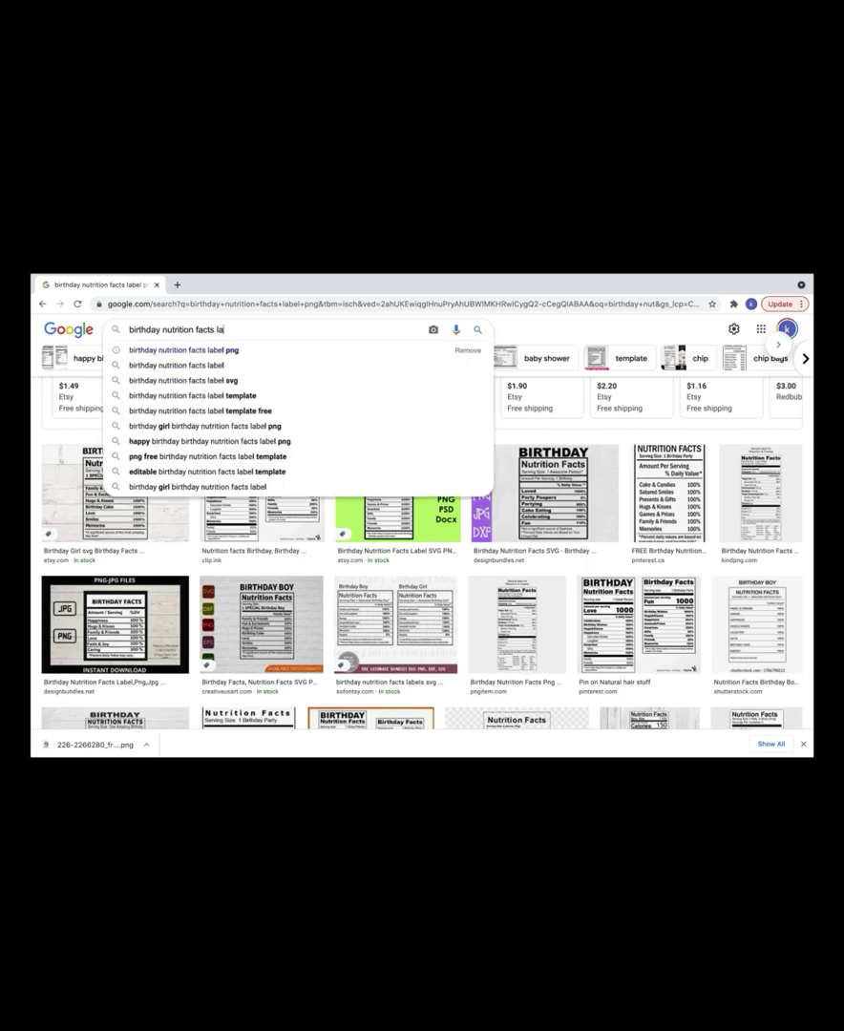
{"action": "key", "text": "BackSpace"}
{"action": "key", "text": "BackSpace"}
{"action": "key", "text": "BackSpace"}
{"action": "key", "text": "BackSpace"}
{"action": "key", "text": "BackSpace"}
{"action": "key", "text": "BackSpace"}
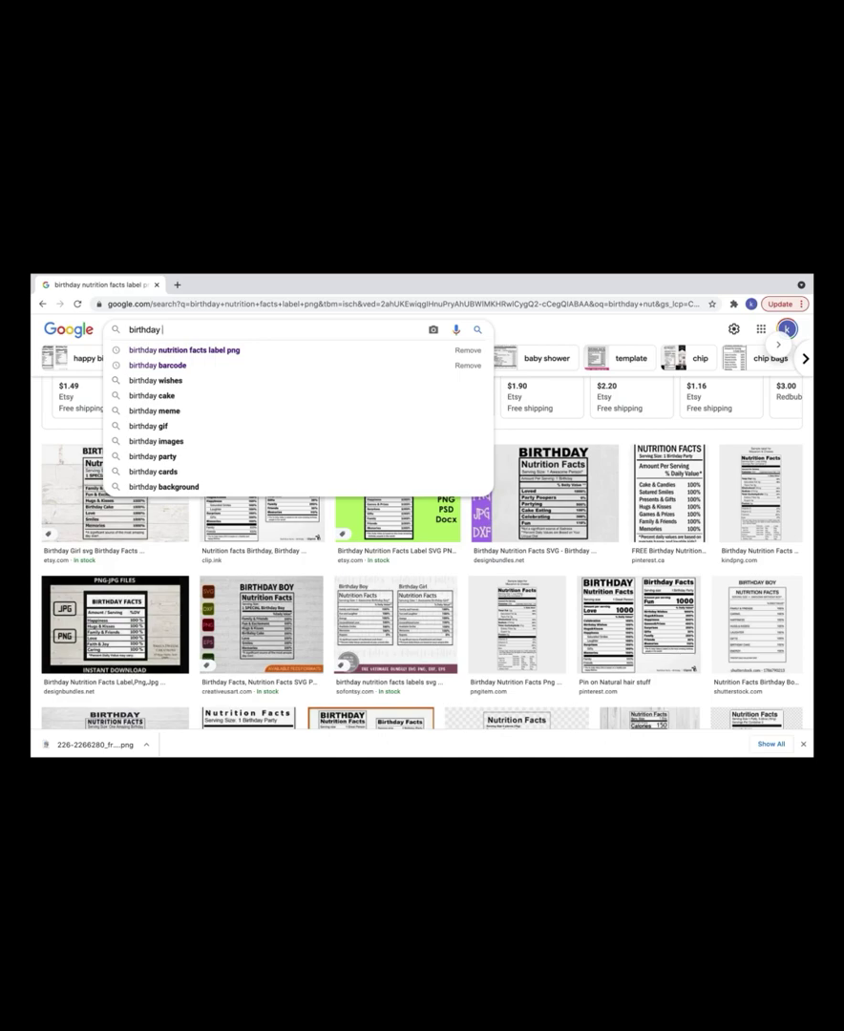
{"action": "type", "text": "ba"}
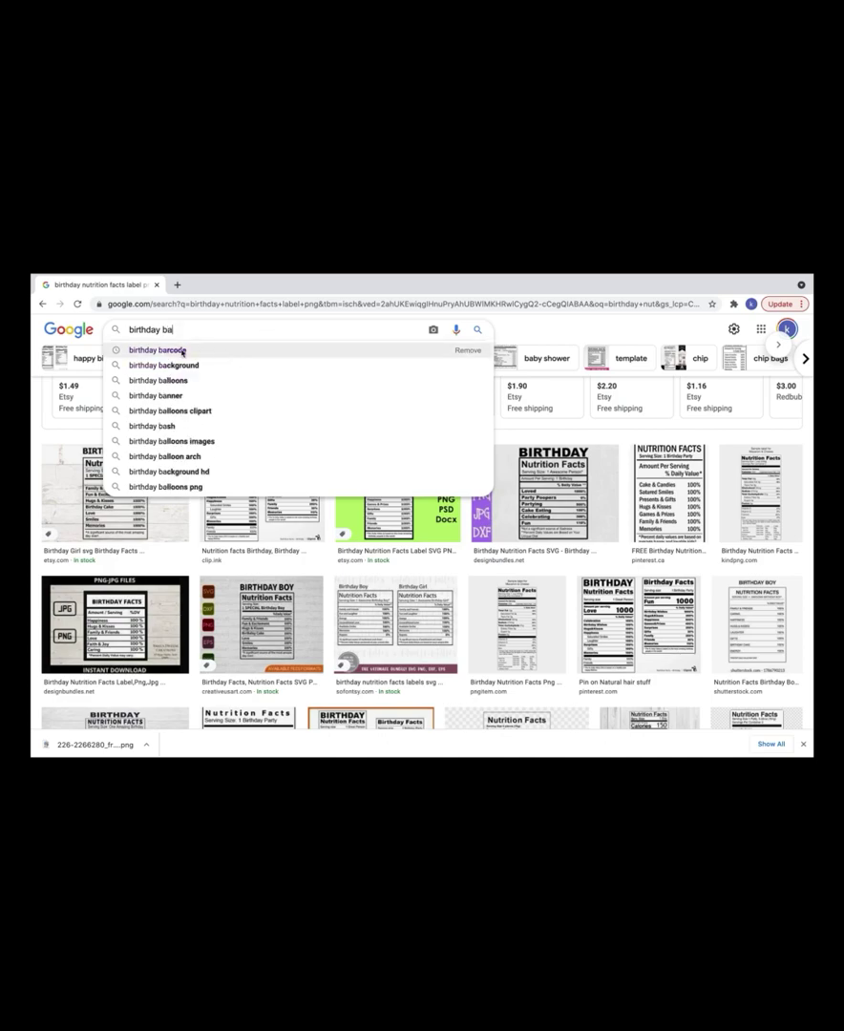
{"action": "left_click", "coordinate": [159, 351]}
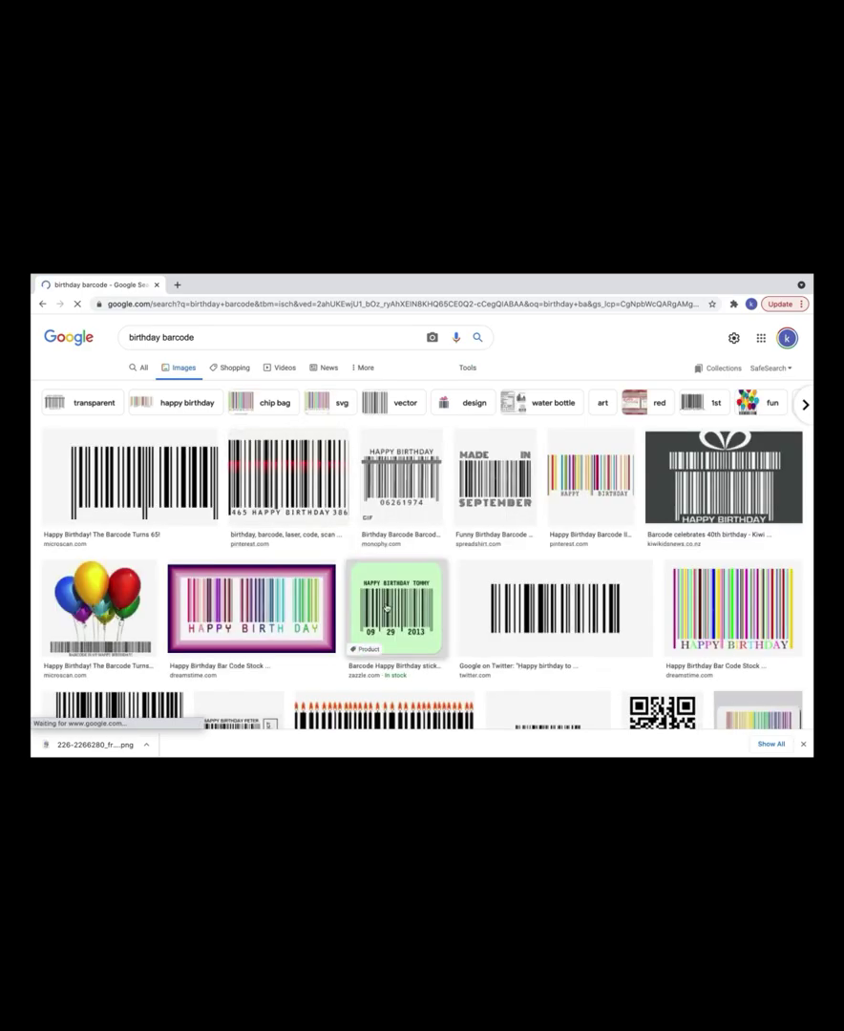
{"action": "scroll", "coordinate": [275, 580], "scroll_direction": "down", "scroll_amount": 5}
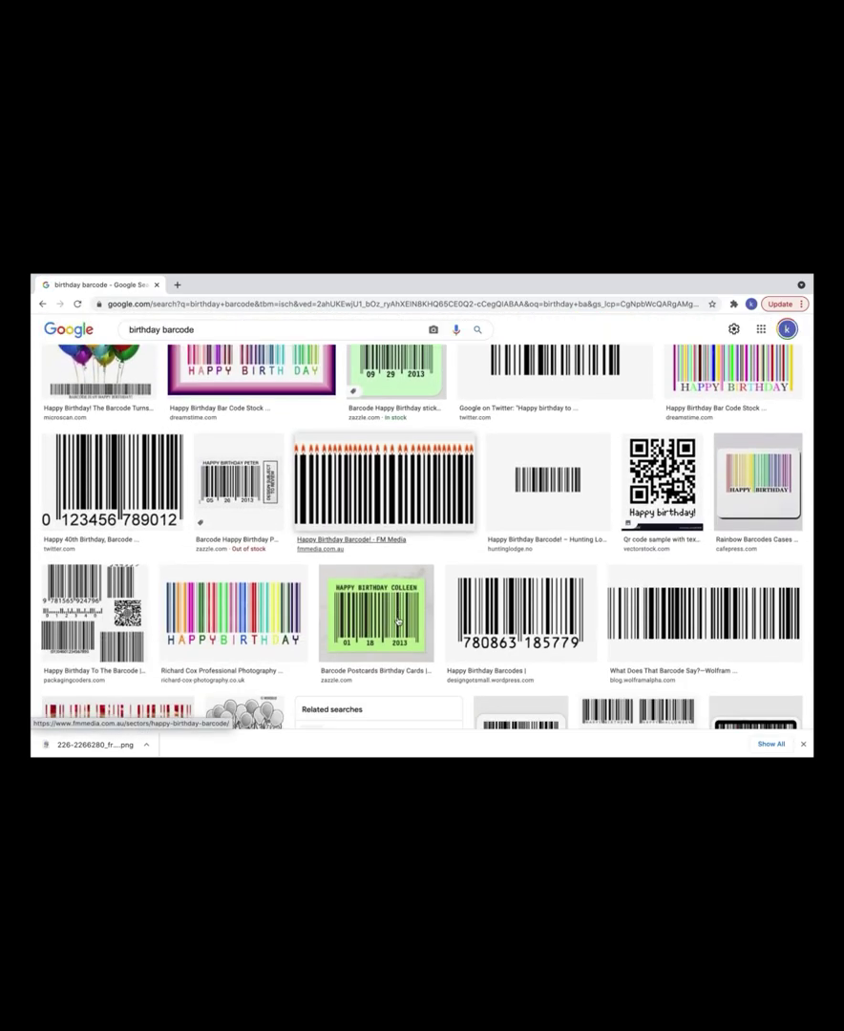
{"action": "scroll", "coordinate": [398, 622], "scroll_direction": "down", "scroll_amount": 5}
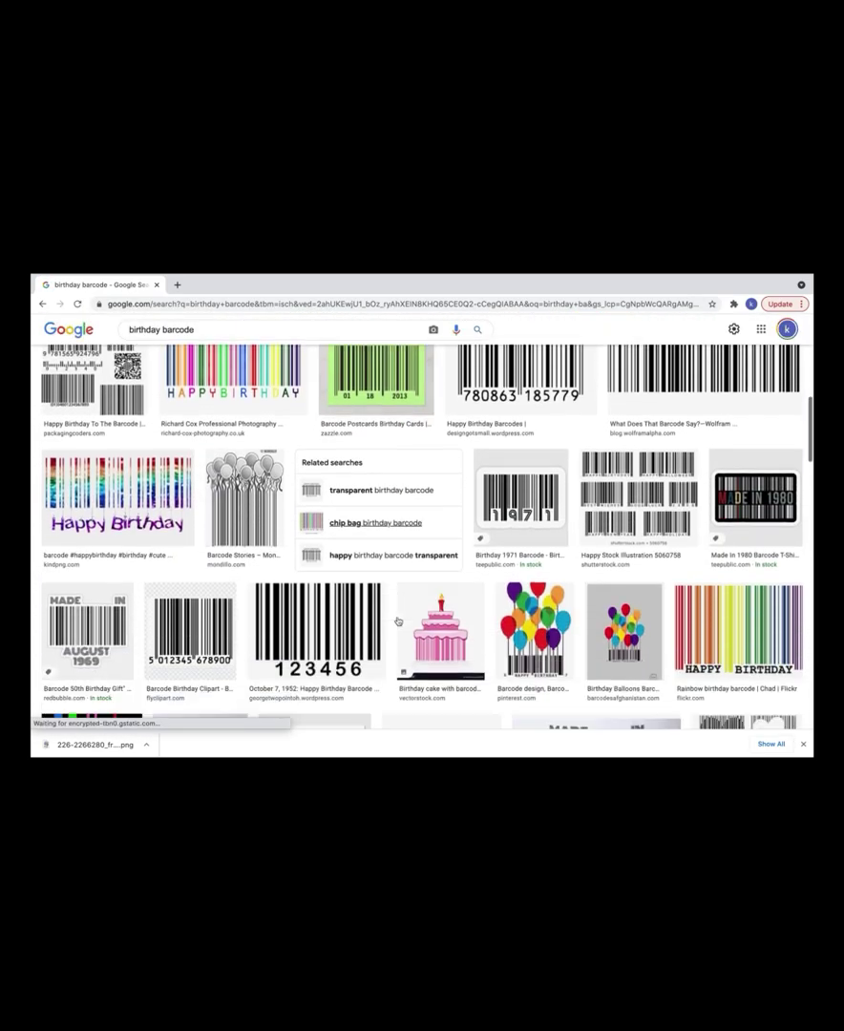
{"action": "scroll", "coordinate": [397, 622], "scroll_direction": "up", "scroll_amount": 5}
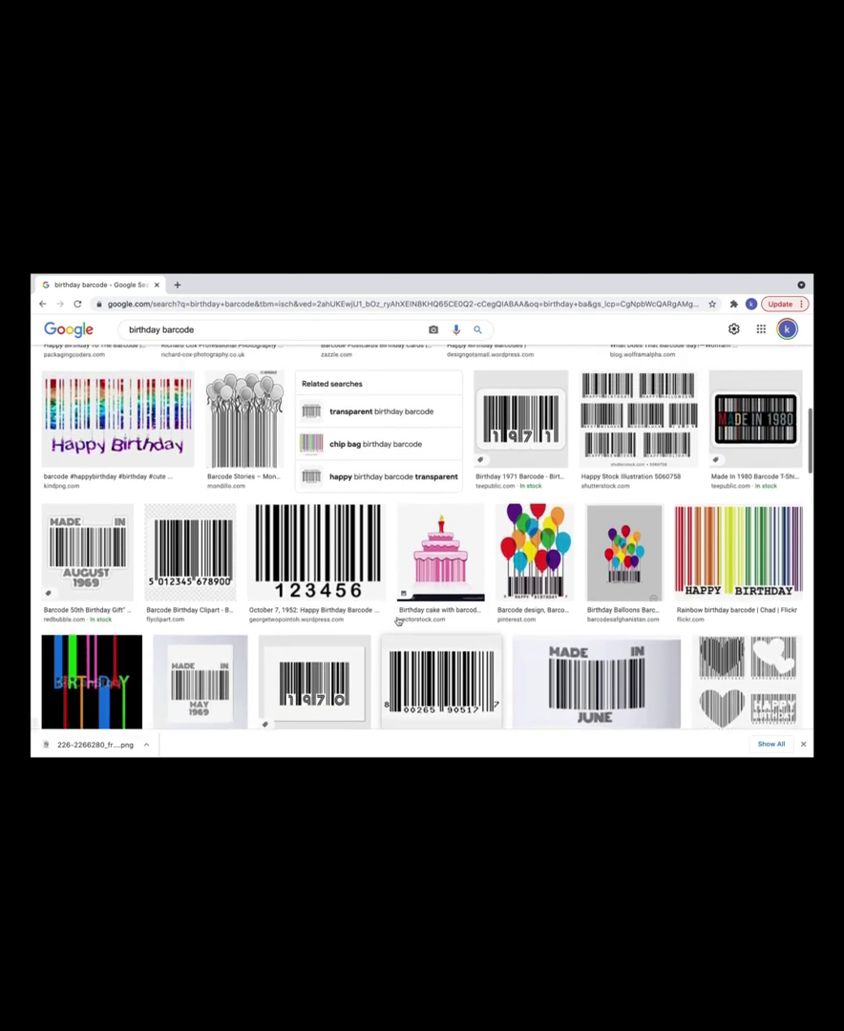
{"action": "scroll", "coordinate": [399, 622], "scroll_direction": "up", "scroll_amount": 5}
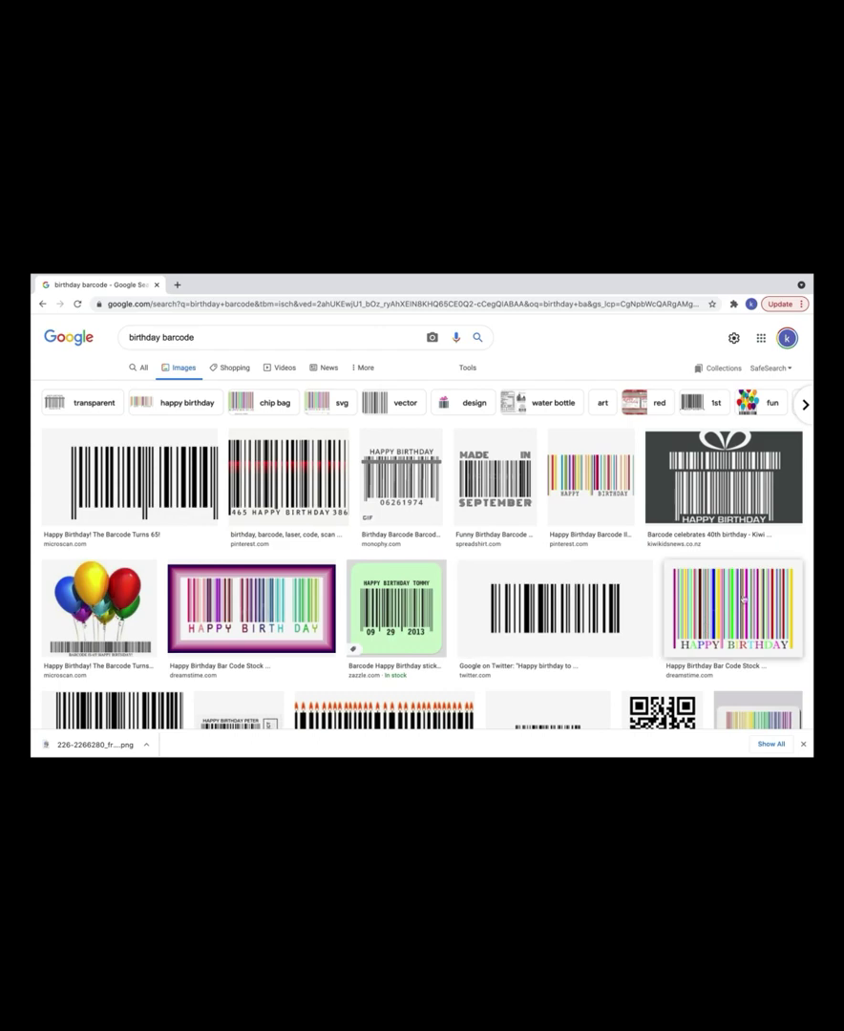
Preview the purple-framed HAPPY BIRTH DAY barcode, request saving it as a JPEG in the logos folder, and cancel the save
{"action": "left_click", "coordinate": [305, 604]}
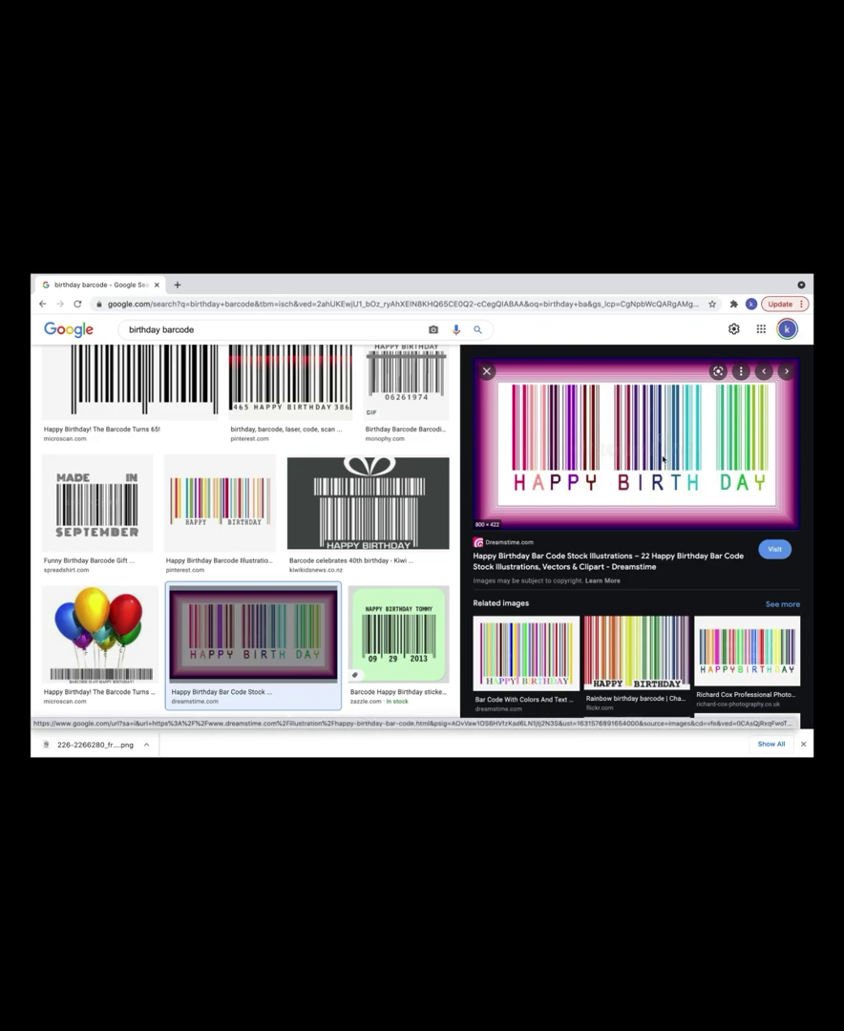
{"action": "right_click", "coordinate": [662, 460]}
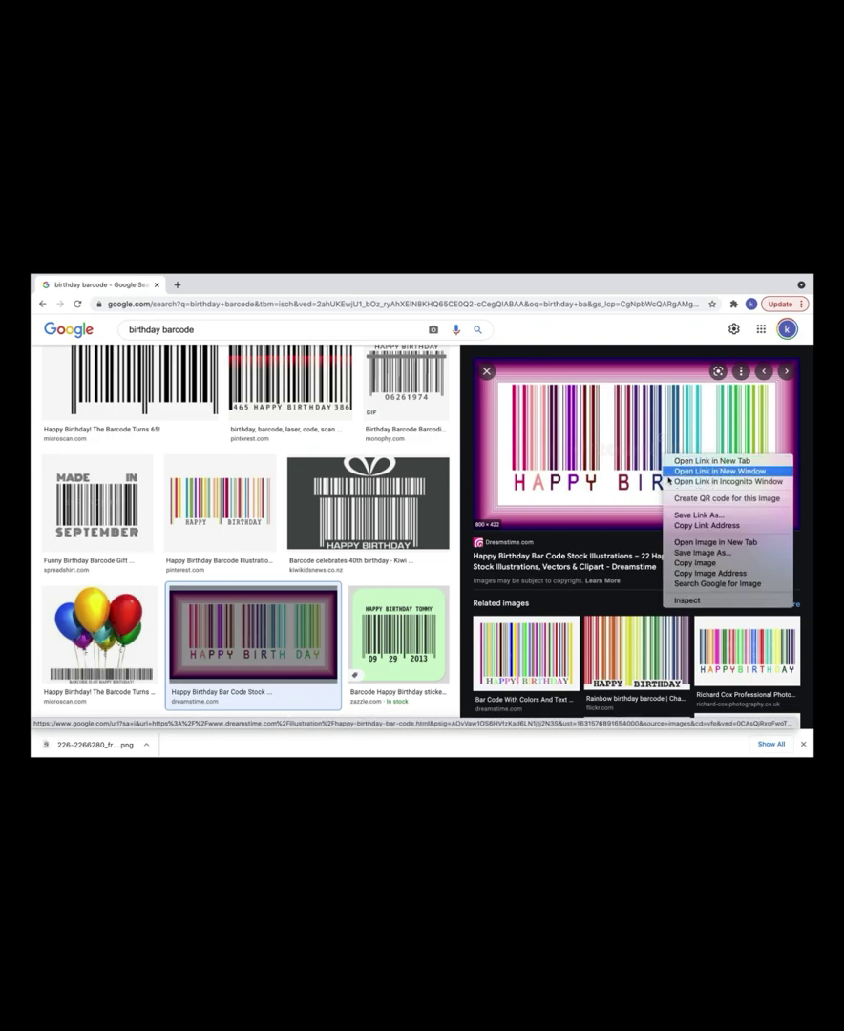
{"action": "left_click", "coordinate": [699, 552]}
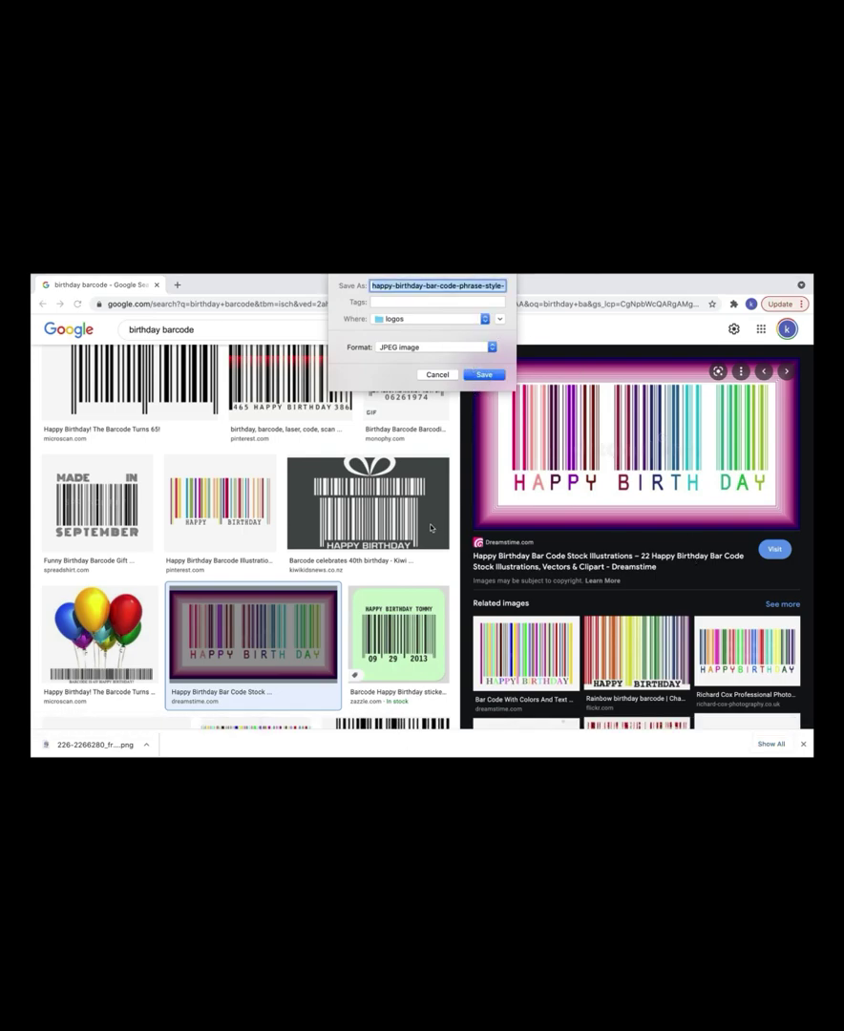
{"action": "left_click", "coordinate": [438, 382]}
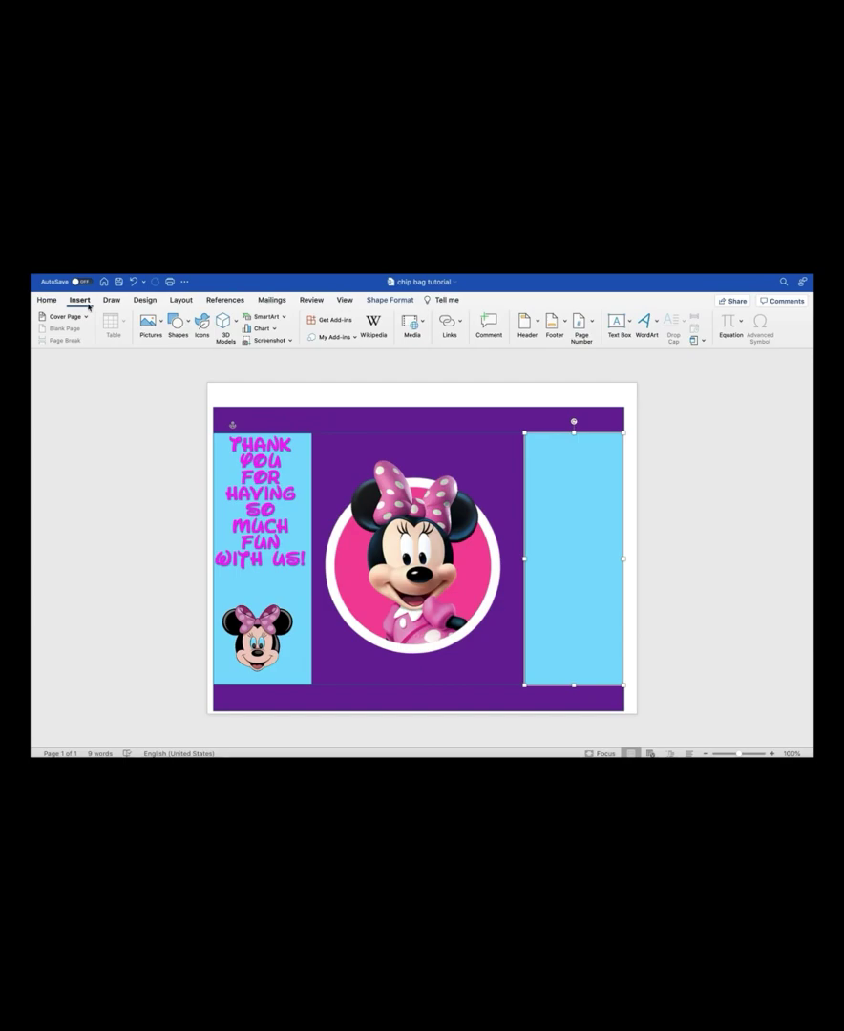
Switch to Word, insert the Nutritional Facts label picture and place it at the top of the empty blue panel, about 3.35" by 2.12"
{"action": "left_click", "coordinate": [151, 321]}
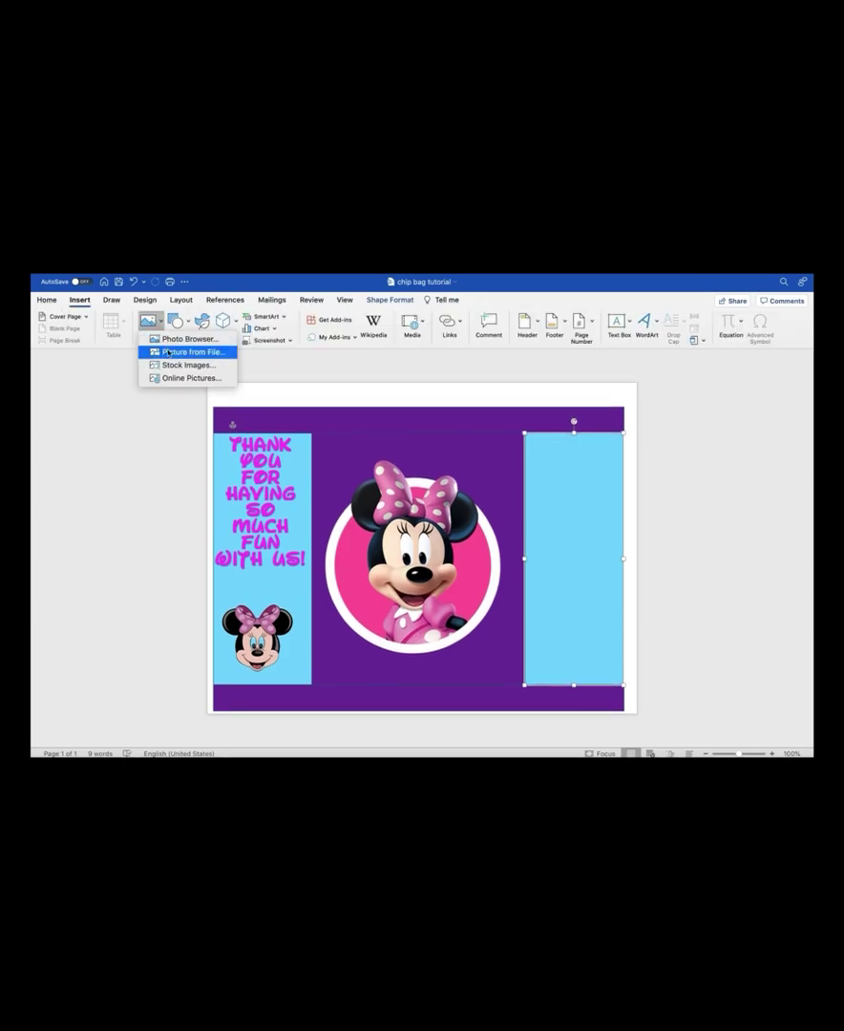
{"action": "left_click", "coordinate": [186, 350]}
{"action": "left_click", "coordinate": [458, 493]}
{"action": "left_click", "coordinate": [601, 565]}
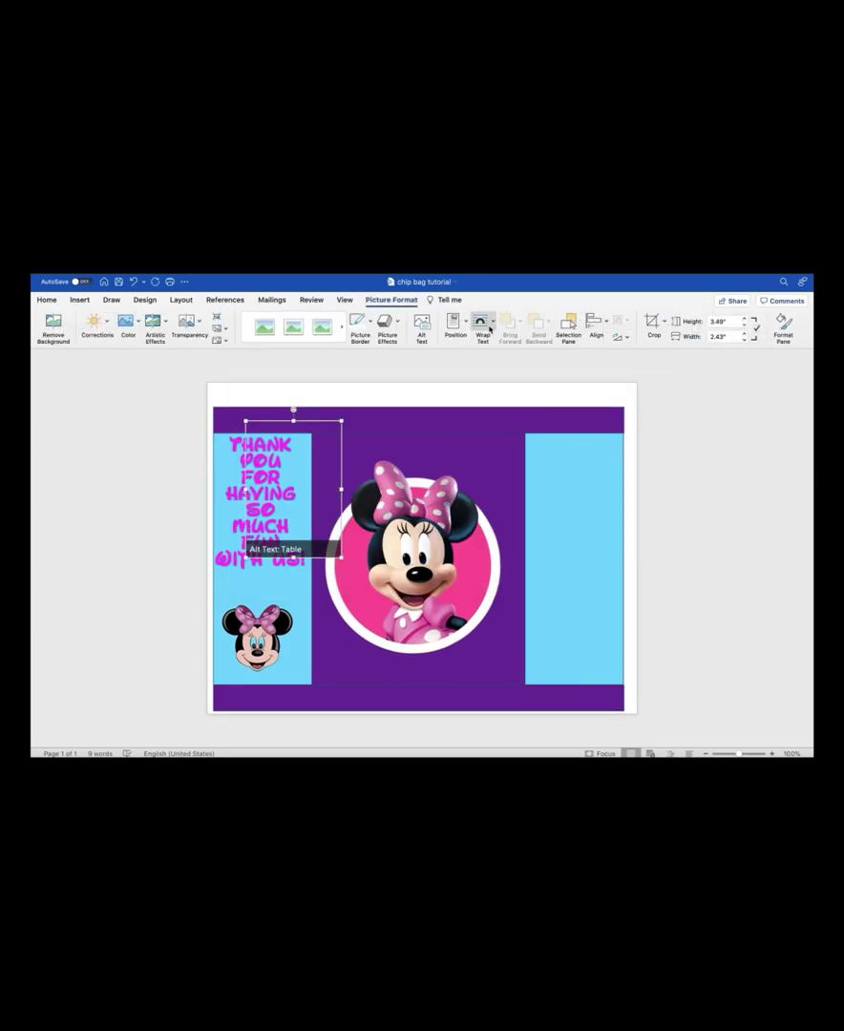
{"action": "left_click_drag", "start_coordinate": [315, 466], "coordinate": [580, 519]}
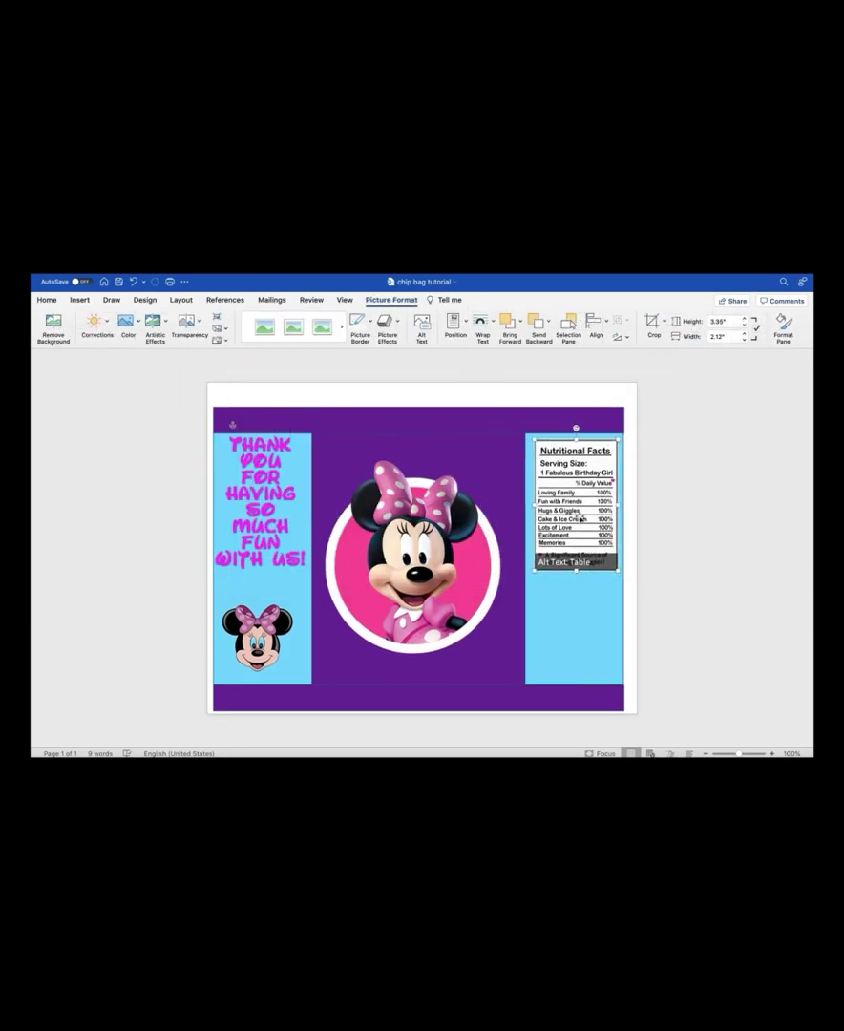
Insert the purple-framed birthday barcode picture and place it at the bottom of the blue panel below the Nutritional Facts label
{"action": "left_click", "coordinate": [81, 300]}
{"action": "left_click", "coordinate": [151, 322]}
{"action": "left_click", "coordinate": [187, 350]}
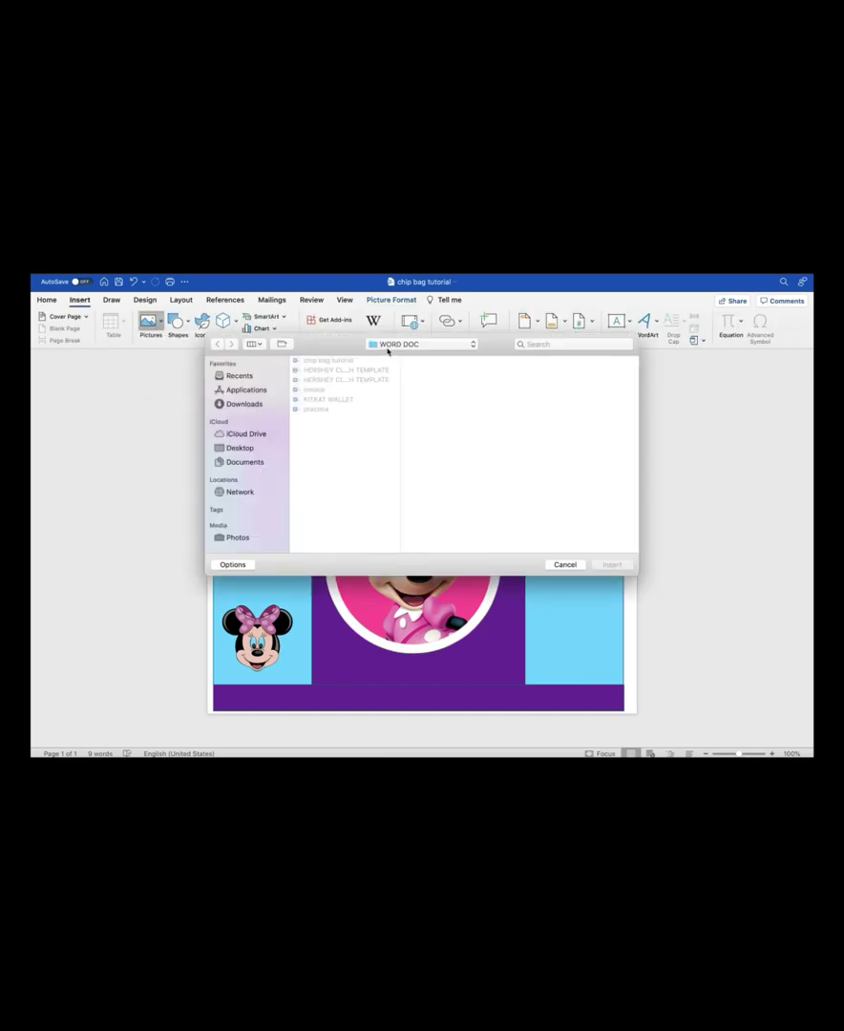
{"action": "left_click", "coordinate": [573, 344]}
{"action": "type", "text": "barcode"}
{"action": "left_click", "coordinate": [324, 392]}
{"action": "left_click", "coordinate": [612, 565]}
{"action": "left_click_drag", "start_coordinate": [294, 442], "coordinate": [573, 653]}
Change the shape fill of the wrapper's top and bottom purple strips to magenta
{"action": "left_click", "coordinate": [458, 420]}
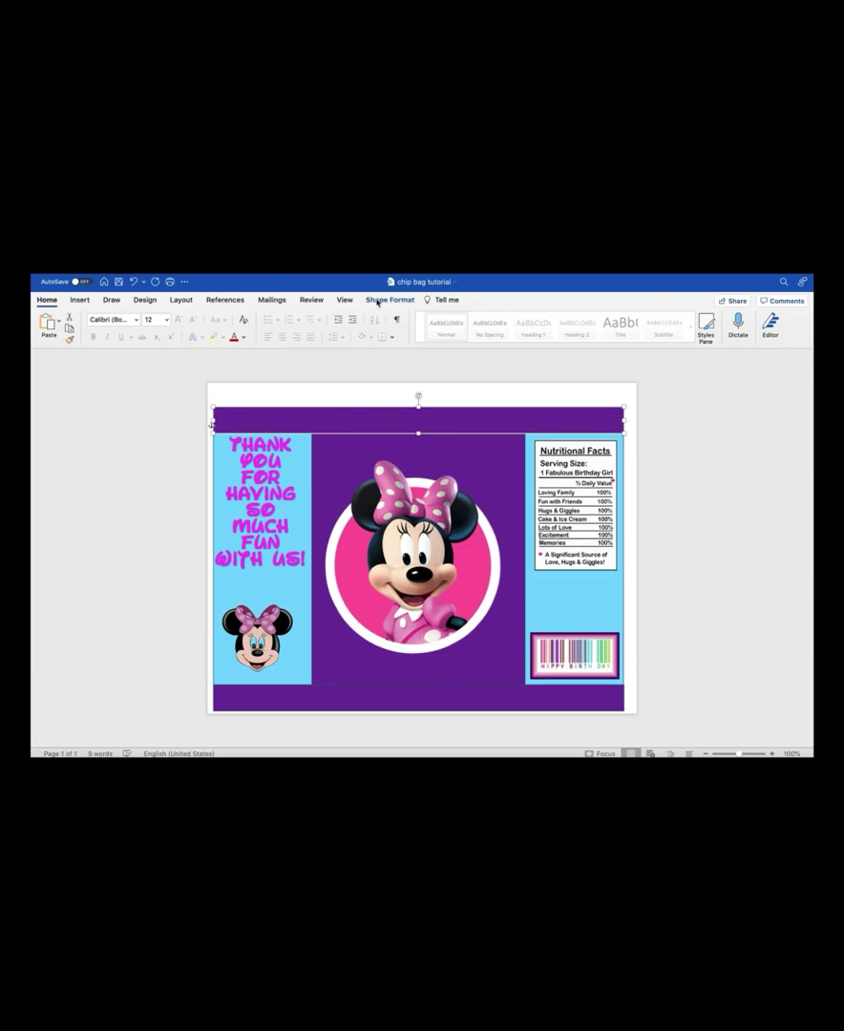
{"action": "left_click", "coordinate": [390, 300]}
{"action": "left_click", "coordinate": [232, 318]}
{"action": "left_click", "coordinate": [219, 474]}
{"action": "left_click", "coordinate": [418, 698]}
{"action": "left_click", "coordinate": [220, 331]}
Insert a WordArt reading "Happy Birthday" at the top of the purple centre panel and give it a light blue text fill
{"action": "left_click", "coordinate": [80, 300]}
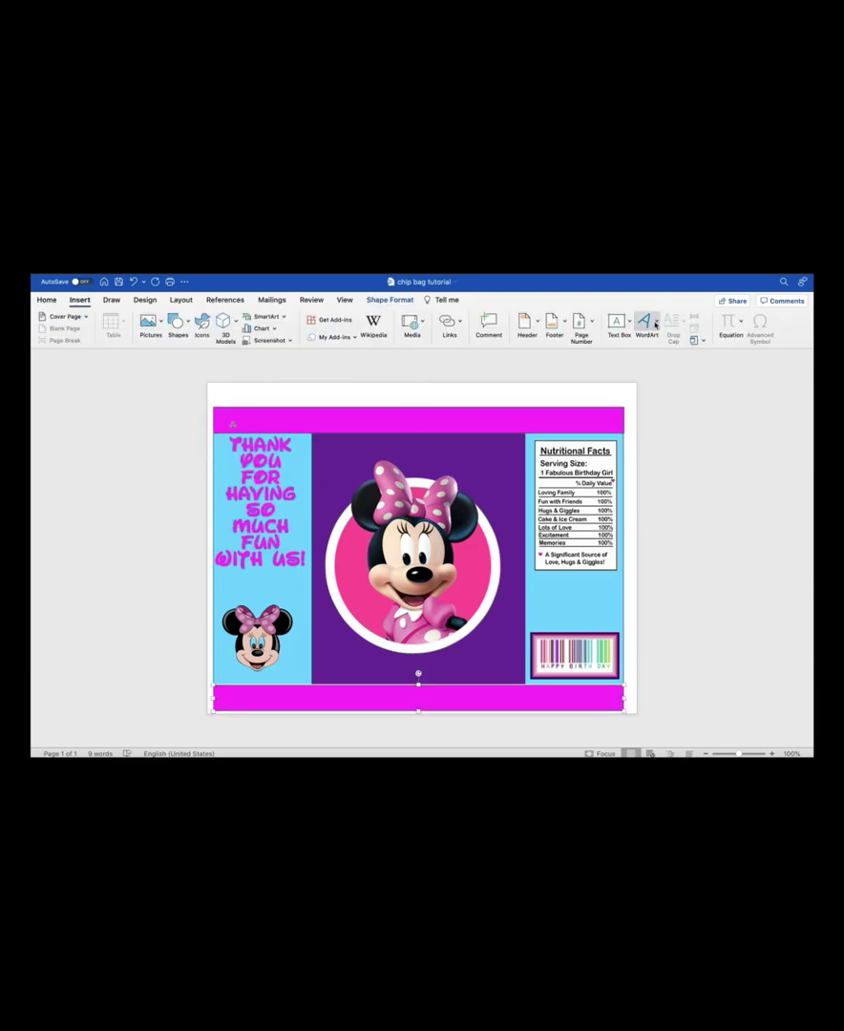
{"action": "left_click", "coordinate": [647, 322]}
{"action": "left_click", "coordinate": [554, 348]}
{"action": "type", "text": "Happy Birthday"}
{"action": "left_click_drag", "start_coordinate": [285, 679], "coordinate": [402, 425]}
{"action": "left_click", "coordinate": [405, 320]}
{"action": "left_click", "coordinate": [454, 458]}
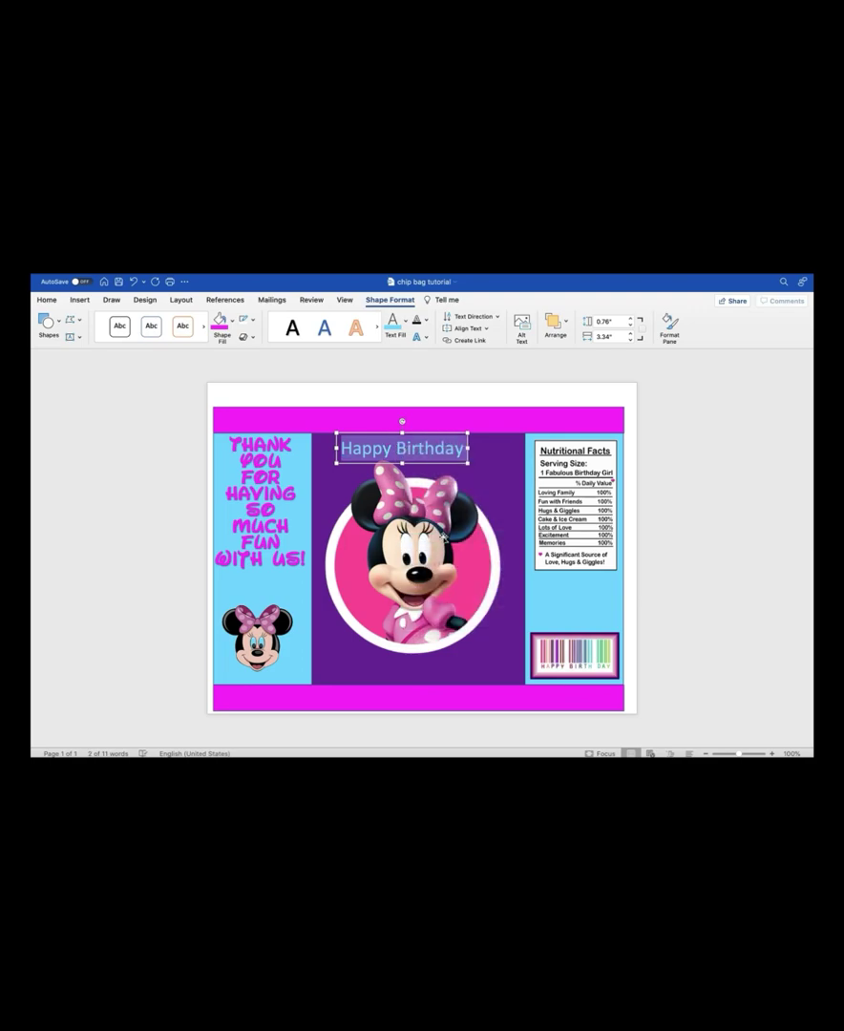
Change the Happy Birthday WordArt to the thank-you message's Disney-style font and centre it above Minnie's bow, its box about 0.86" by 4.85"
{"action": "key", "text": "super+d"}
{"action": "left_click", "coordinate": [369, 360]}
{"action": "scroll", "coordinate": [296, 524], "scroll_direction": "down", "scroll_amount": 10}
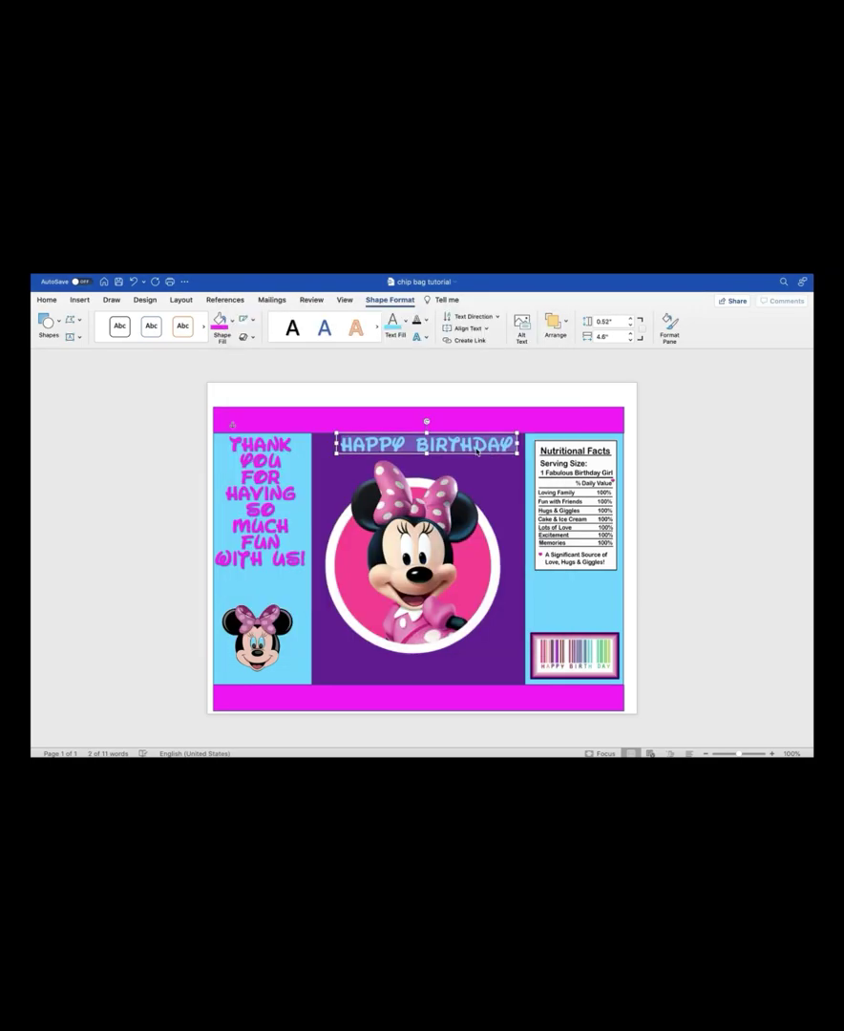
{"action": "mouse_move", "coordinate": [420, 466]}
{"action": "left_mouse_down"}
{"action": "mouse_move", "coordinate": [421, 473]}
{"action": "mouse_move", "coordinate": [420, 449]}
{"action": "mouse_move", "coordinate": [425, 473]}
{"action": "left_mouse_up"}
{"action": "mouse_move", "coordinate": [510, 456]}
{"action": "left_mouse_down"}
{"action": "mouse_move", "coordinate": [520, 455]}
{"action": "mouse_move", "coordinate": [498, 458]}
{"action": "left_mouse_up"}
Set the text fill of the word "Birthday" to the same light blue as "Happy"
{"action": "double_click", "coordinate": [454, 455]}
{"action": "left_click", "coordinate": [405, 321]}
{"action": "left_click", "coordinate": [406, 381]}
{"action": "left_click", "coordinate": [405, 320]}
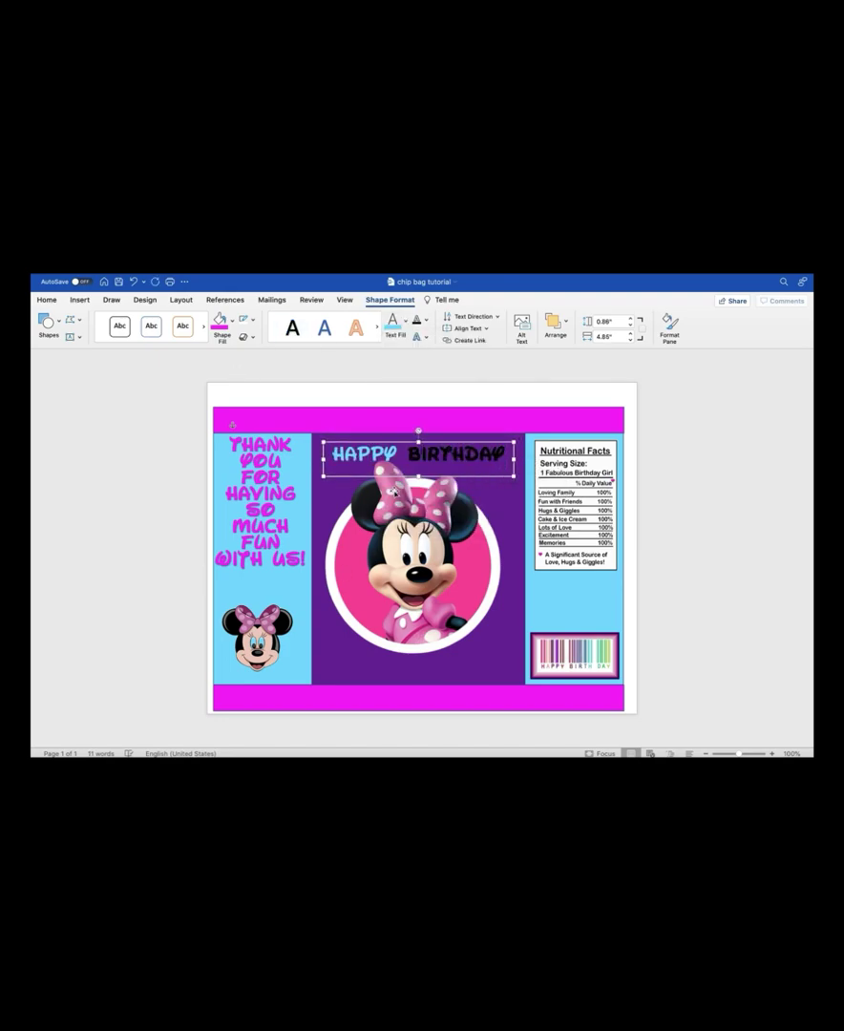
{"action": "left_click", "coordinate": [408, 477]}
Add a WordArt with the birthday girl's first name and place it over the lower part of the Minnie circle
{"action": "left_click", "coordinate": [417, 626]}
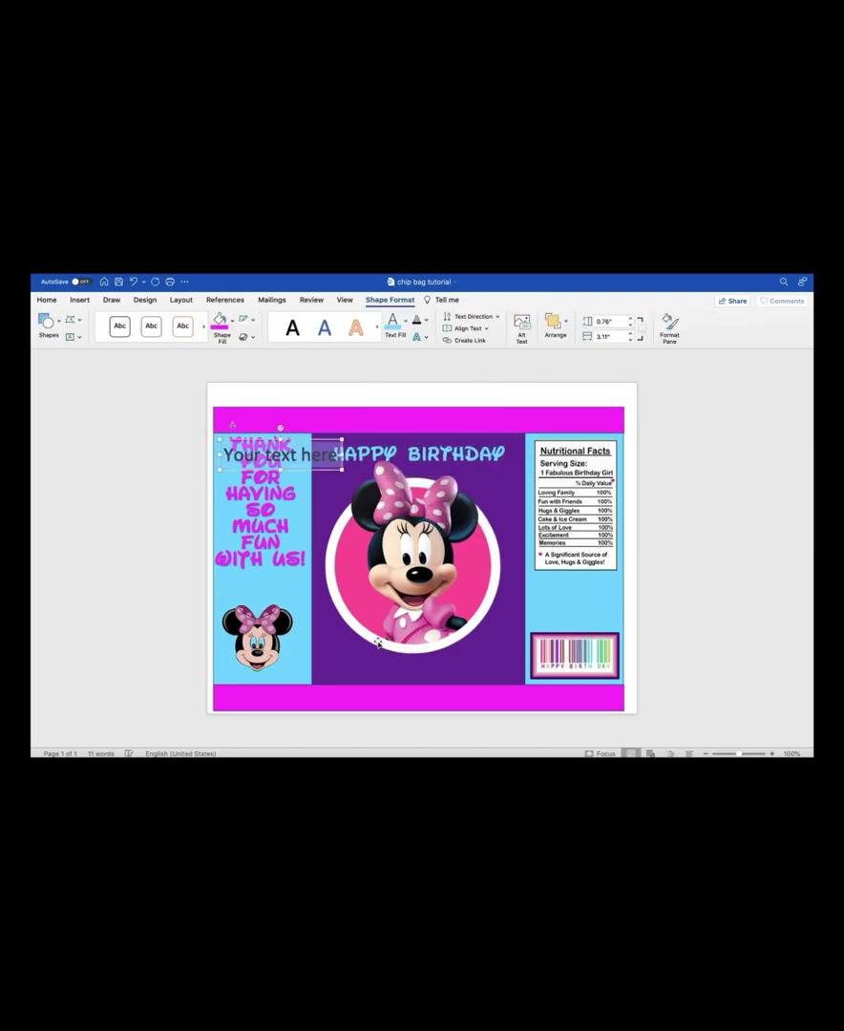
{"action": "type", "text": "Malia"}
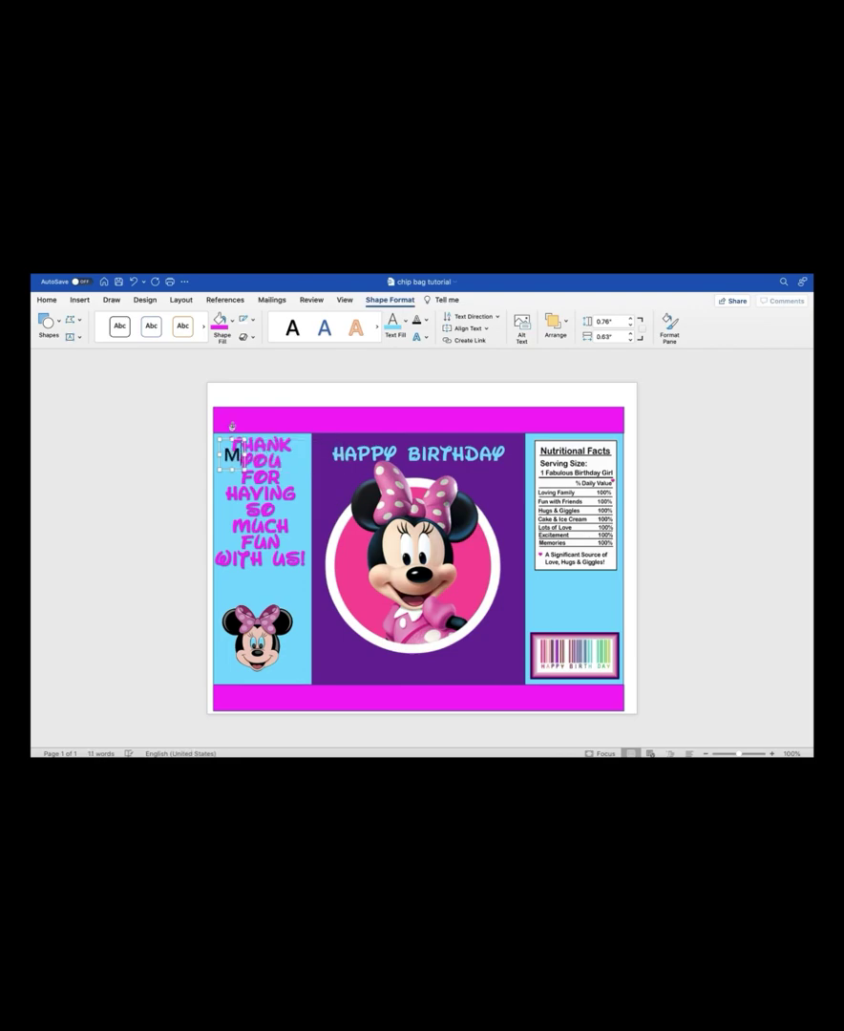
{"action": "left_click_drag", "start_coordinate": [243, 454], "coordinate": [382, 626]}
Format the name WordArt in the Disney-style font with light blue fill and enlarge it across the Minnie circle's lower edge
{"action": "right_click", "coordinate": [372, 628]}
{"action": "left_click", "coordinate": [354, 563]}
{"action": "left_click", "coordinate": [369, 360]}
{"action": "scroll", "coordinate": [334, 435], "scroll_direction": "down", "scroll_amount": 15}
{"action": "scroll", "coordinate": [336, 398], "scroll_direction": "down", "scroll_amount": 10}
{"action": "left_click", "coordinate": [336, 430]}
{"action": "left_click", "coordinate": [492, 361]}
{"action": "left_click", "coordinate": [478, 559]}
{"action": "left_click", "coordinate": [523, 624]}
{"action": "left_click_drag", "start_coordinate": [449, 638], "coordinate": [424, 638]}
{"action": "left_click", "coordinate": [420, 592]}
Insert the polka-dot number 2 picture with Minnie ears from Photos as a floating image over the centre panel
{"action": "left_click", "coordinate": [79, 299]}
{"action": "left_click", "coordinate": [149, 321]}
{"action": "left_click", "coordinate": [170, 352]}
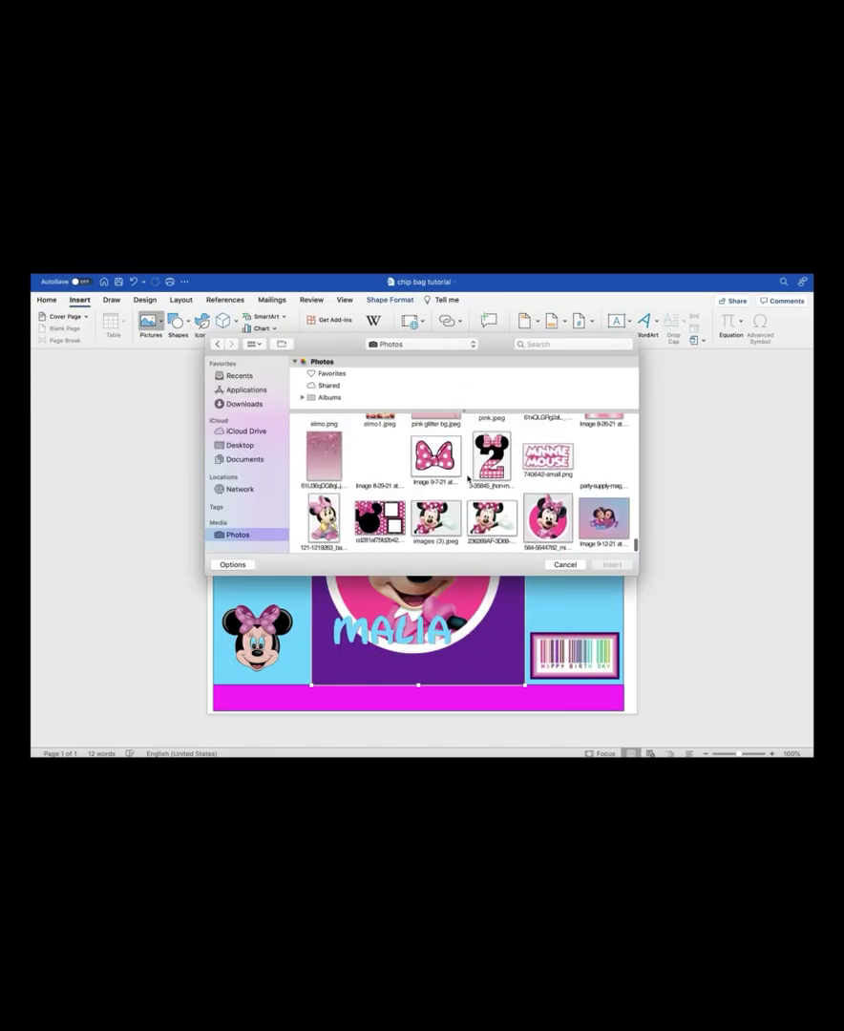
{"action": "double_click", "coordinate": [434, 437]}
{"action": "left_click", "coordinate": [482, 322]}
{"action": "left_click", "coordinate": [498, 396]}
{"action": "left_click_drag", "start_coordinate": [340, 573], "coordinate": [400, 573]}
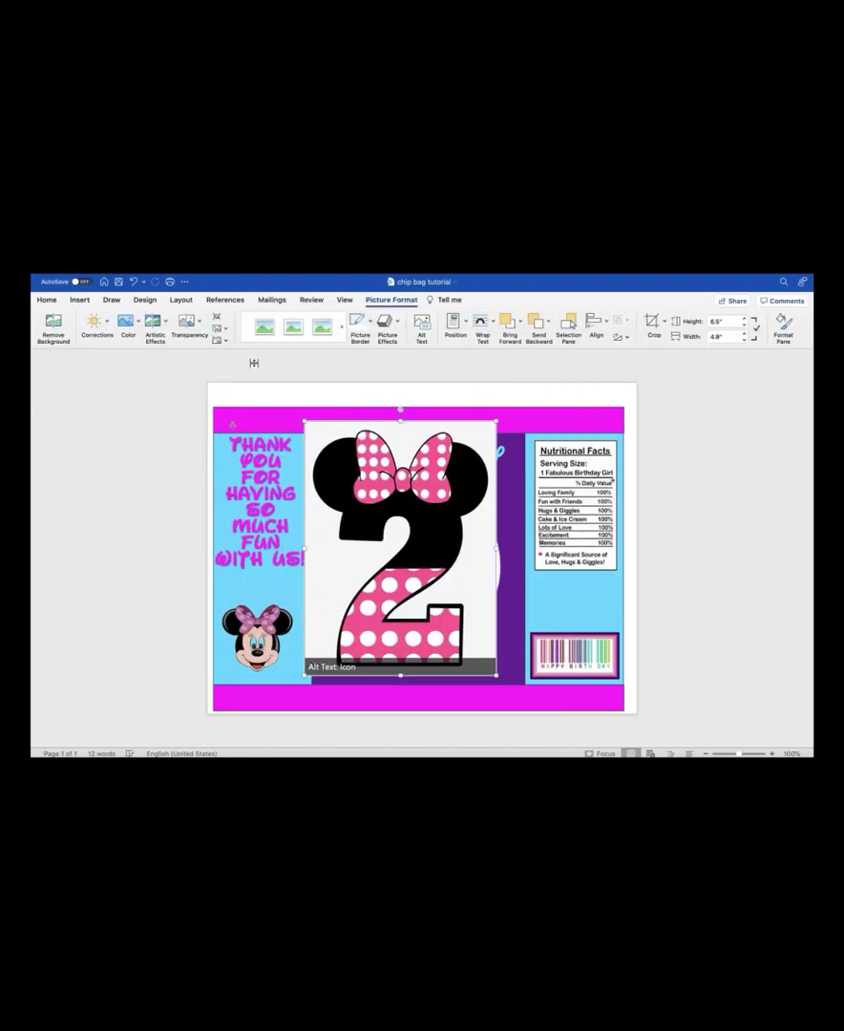
Shrink the number 2 picture and place it beside the end of the name at the Minnie circle's lower edge
{"action": "left_click_drag", "start_coordinate": [497, 421], "coordinate": [415, 494]}
{"action": "left_click_drag", "start_coordinate": [347, 543], "coordinate": [473, 588]}
{"action": "left_click", "coordinate": [421, 668]}
Insert the Minnie Mouse logo 740642-small.png and fit it beneath the small Minnie head in the thank-you panel
{"action": "left_click", "coordinate": [79, 300]}
{"action": "left_click", "coordinate": [150, 324]}
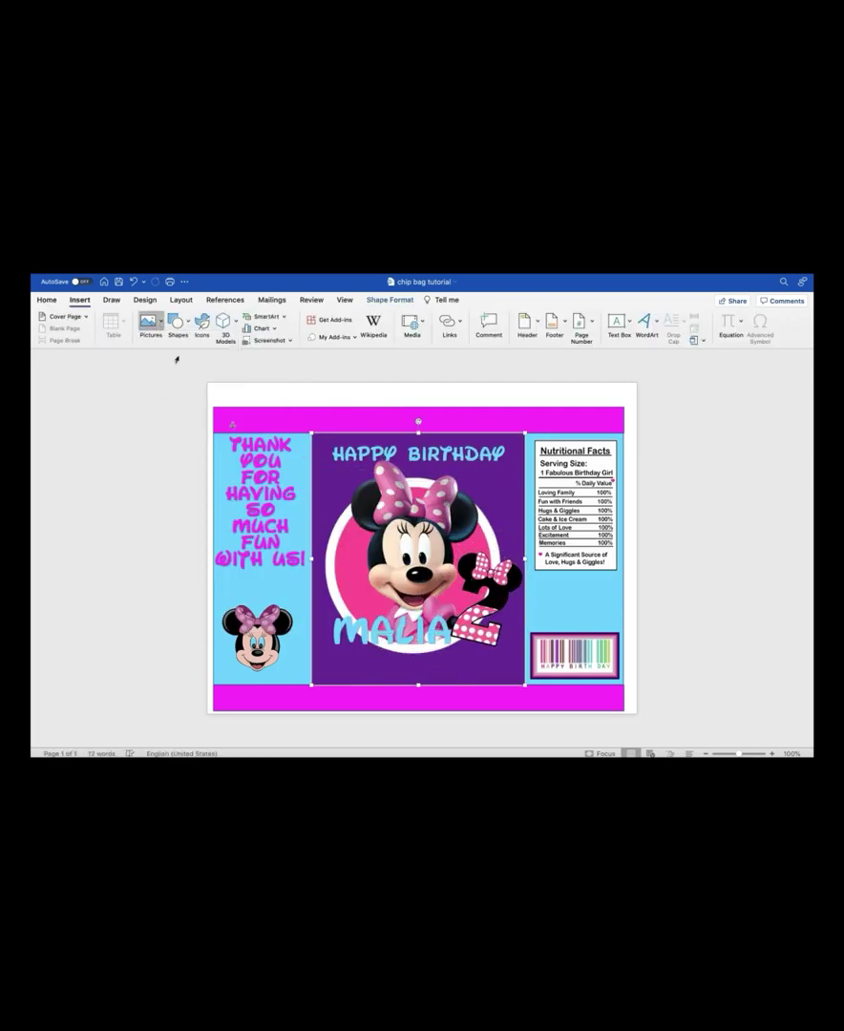
{"action": "left_click", "coordinate": [170, 350]}
{"action": "double_click", "coordinate": [547, 477]}
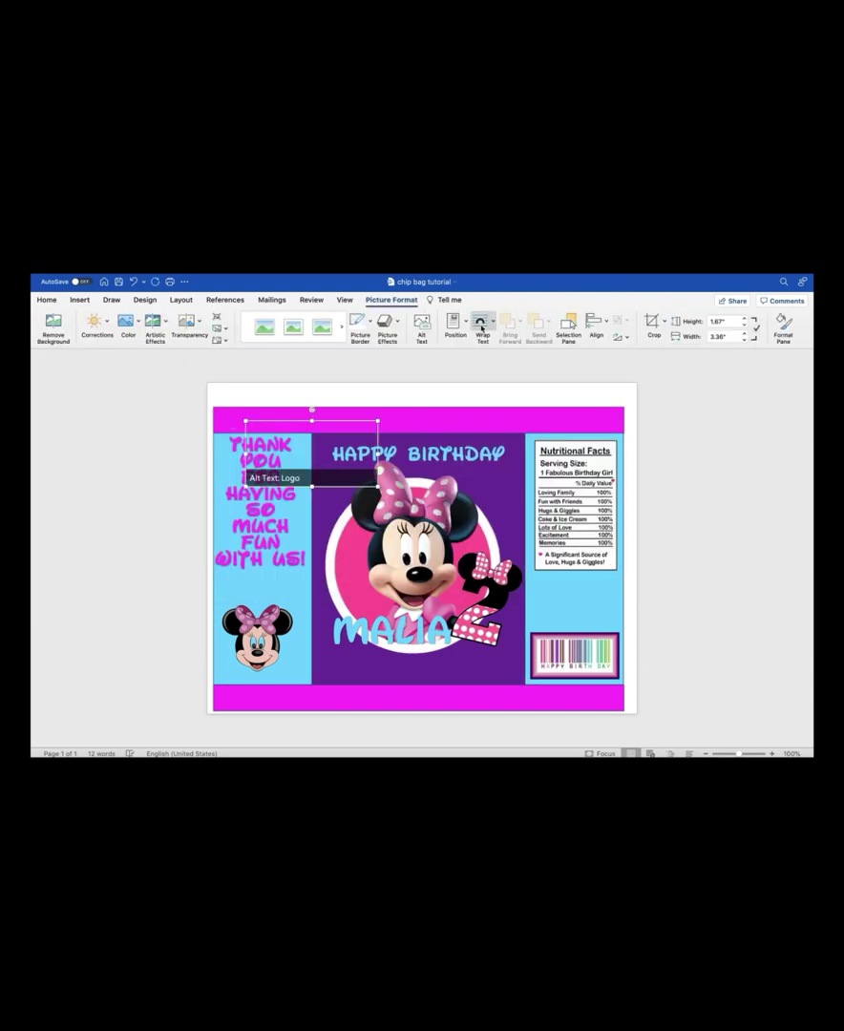
{"action": "left_click", "coordinate": [127, 320]}
{"action": "left_click", "coordinate": [464, 505]}
{"action": "left_click_drag", "start_coordinate": [463, 505], "coordinate": [286, 625]}
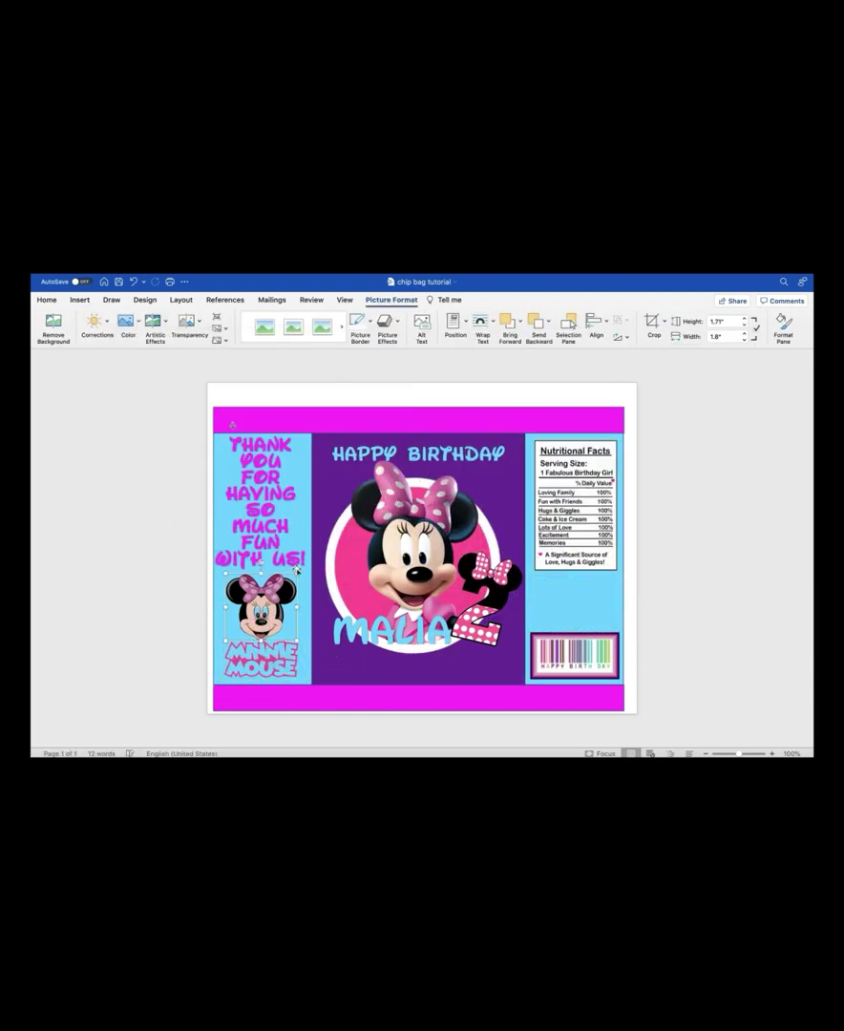
{"action": "left_click", "coordinate": [324, 611]}
Insert the pink polka-dot bow picture, shrink it and place it between the Nutritional Facts label and the barcode
{"action": "left_click", "coordinate": [79, 299]}
{"action": "left_click", "coordinate": [151, 324]}
{"action": "left_click", "coordinate": [184, 350]}
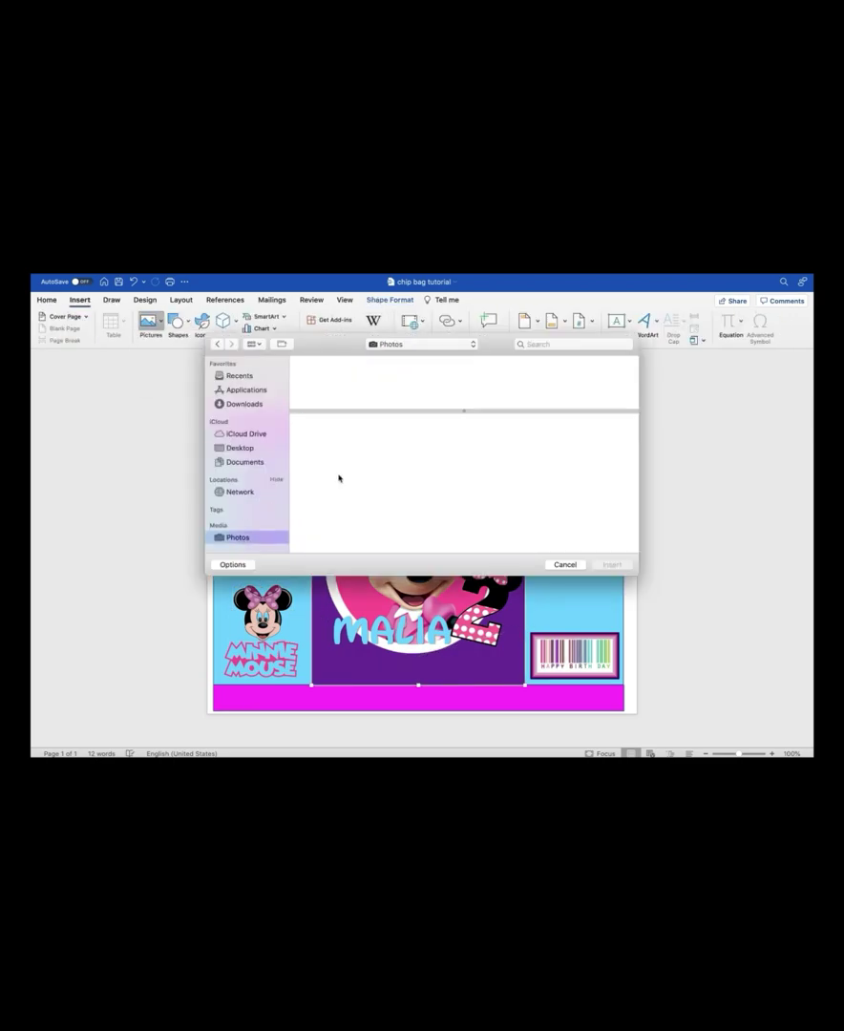
{"action": "left_click", "coordinate": [611, 565]}
{"action": "left_click", "coordinate": [127, 327]}
{"action": "left_click_drag", "start_coordinate": [260, 396], "coordinate": [511, 571]}
{"action": "left_click", "coordinate": [184, 573]}
{"action": "left_click", "coordinate": [334, 430]}
{"action": "left_click_drag", "start_coordinate": [470, 521], "coordinate": [569, 596]}
Insert the pink and black balloons picture from Photos, set it in front of text and move it over the centre panel
{"action": "left_click", "coordinate": [79, 299]}
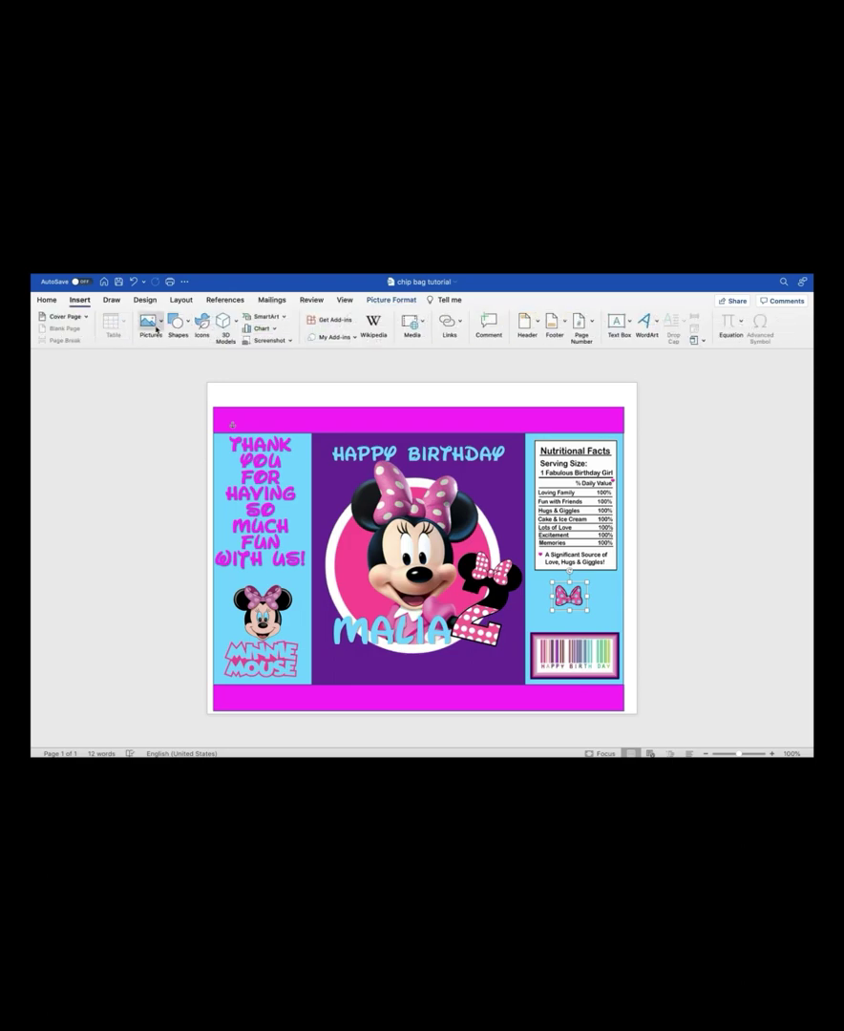
{"action": "left_click", "coordinate": [151, 325]}
{"action": "left_click", "coordinate": [184, 365]}
{"action": "left_click", "coordinate": [246, 539]}
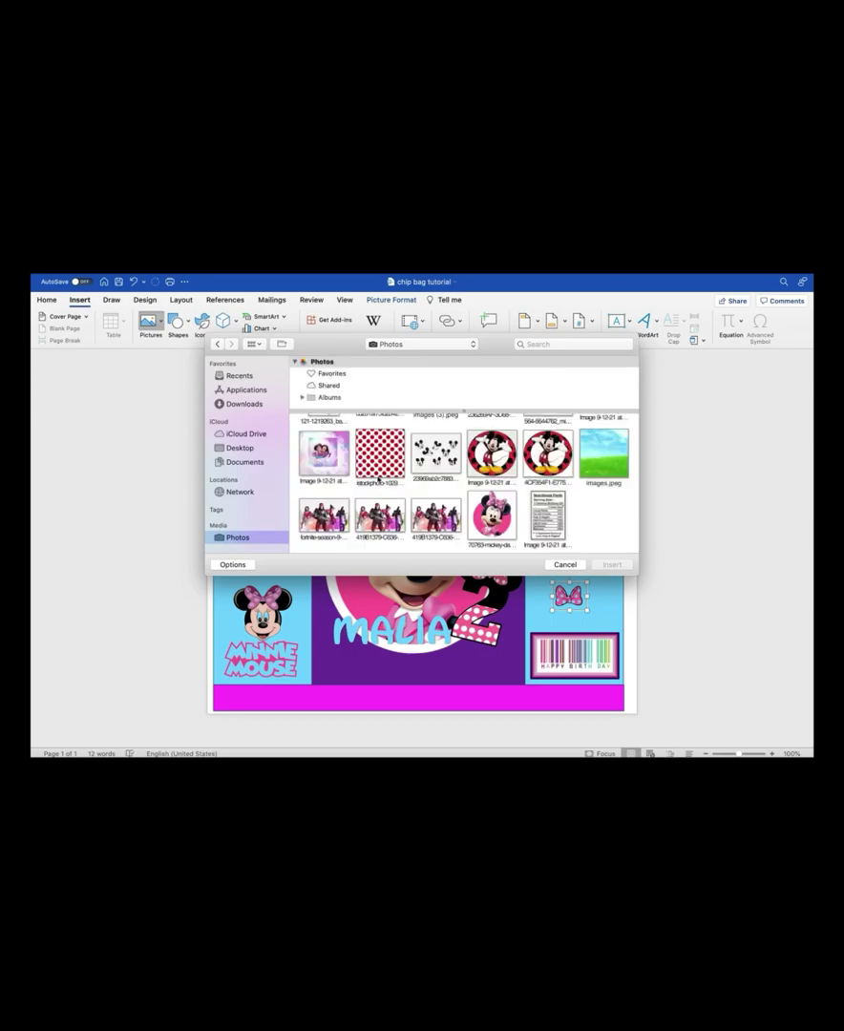
{"action": "scroll", "coordinate": [464, 482], "scroll_direction": "up", "scroll_amount": 3}
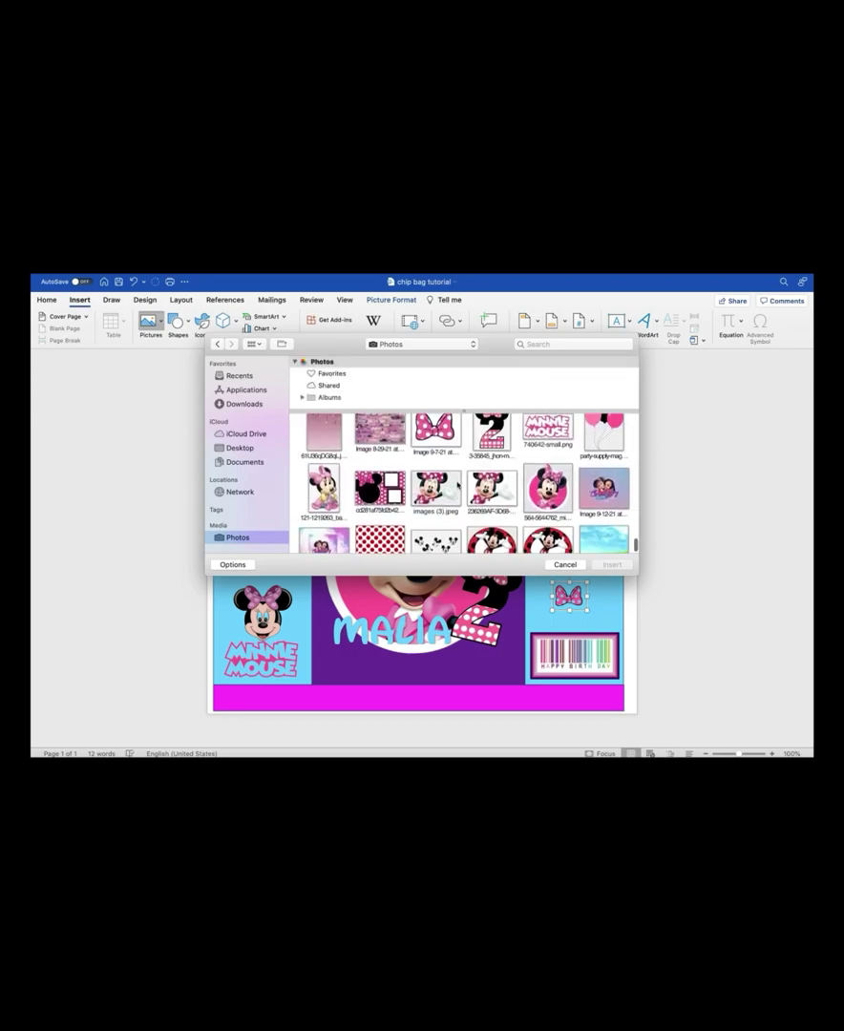
{"action": "left_click", "coordinate": [604, 445]}
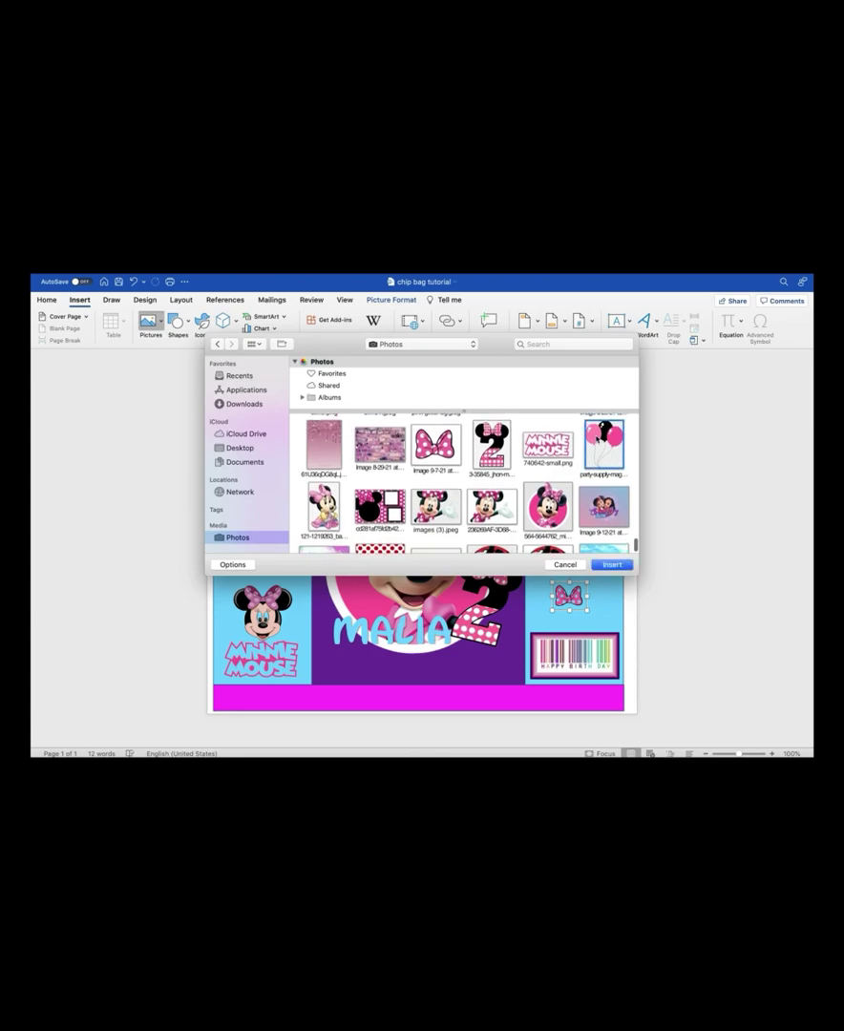
{"action": "left_click", "coordinate": [612, 564]}
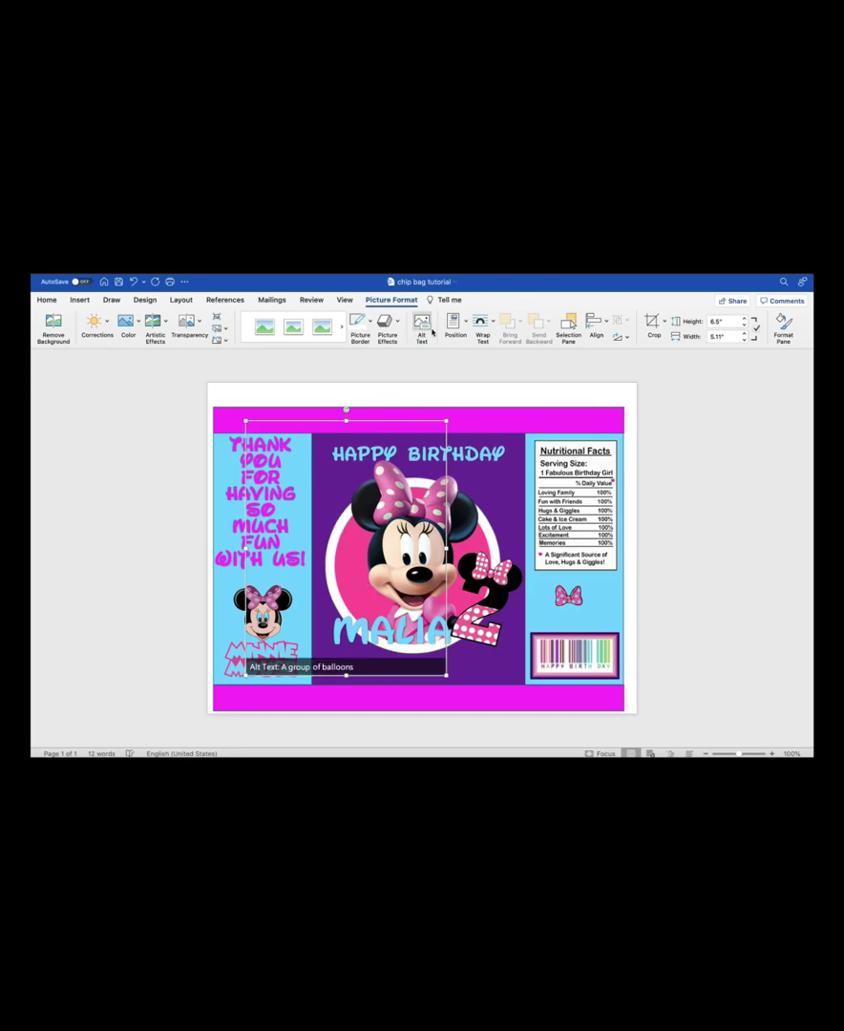
{"action": "left_click", "coordinate": [491, 329]}
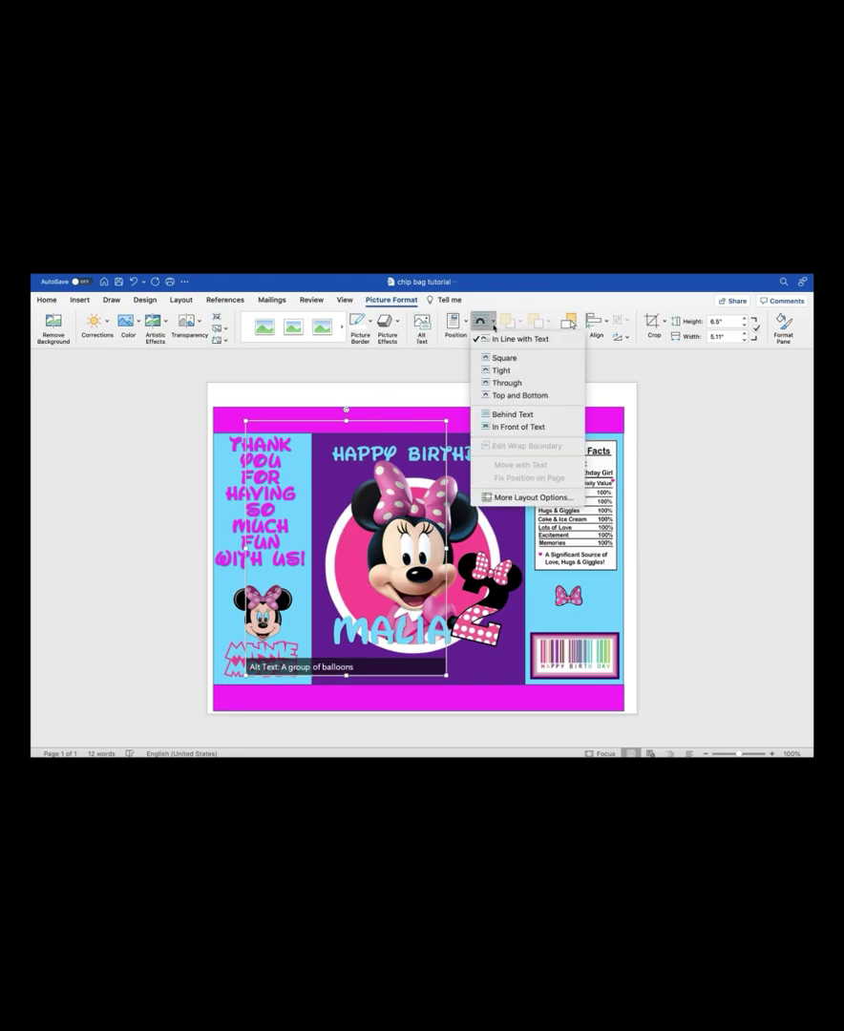
{"action": "left_click", "coordinate": [505, 427]}
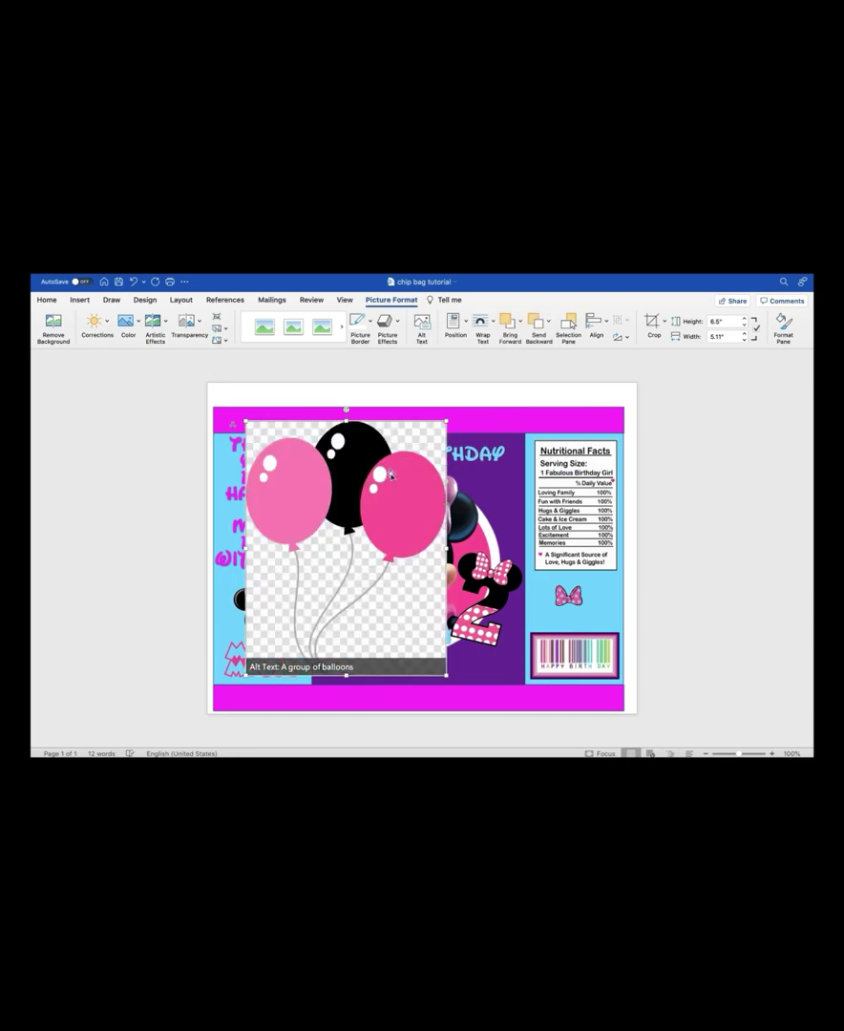
{"action": "left_click_drag", "start_coordinate": [390, 474], "coordinate": [435, 475]}
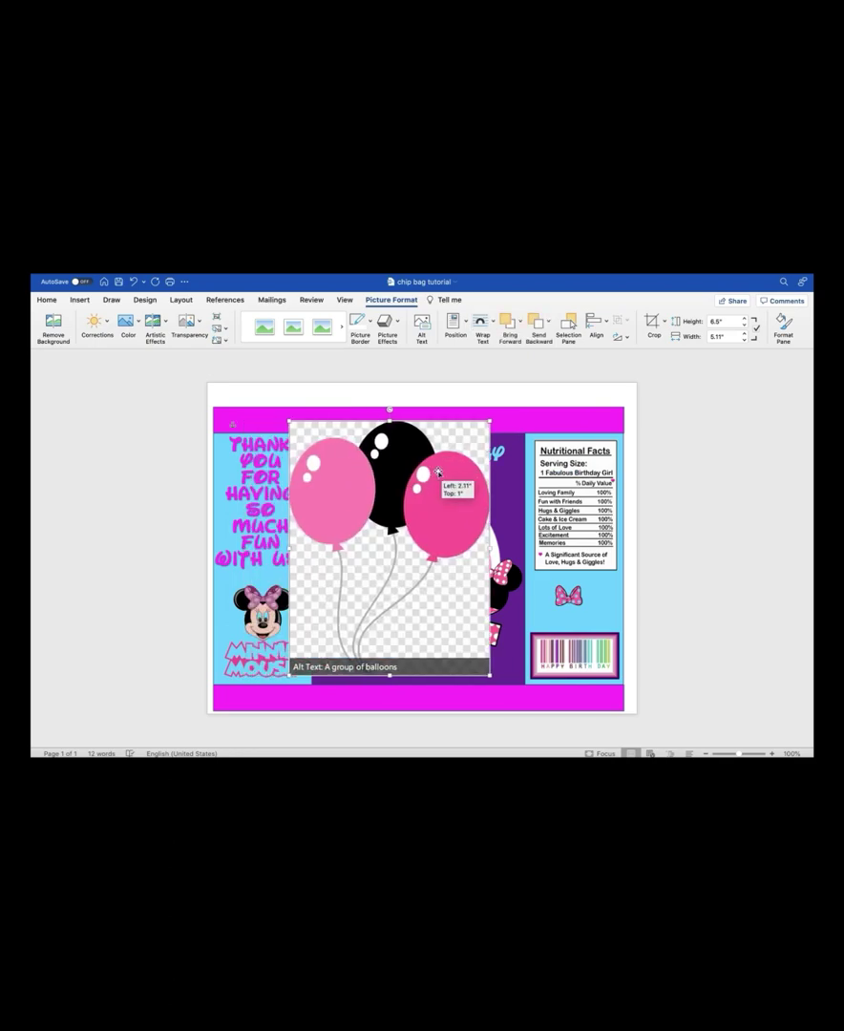
Try to make the balloons picture's checkered background transparent with Set Transparent Color, and cut the picture from the page
{"action": "left_click", "coordinate": [135, 323]}
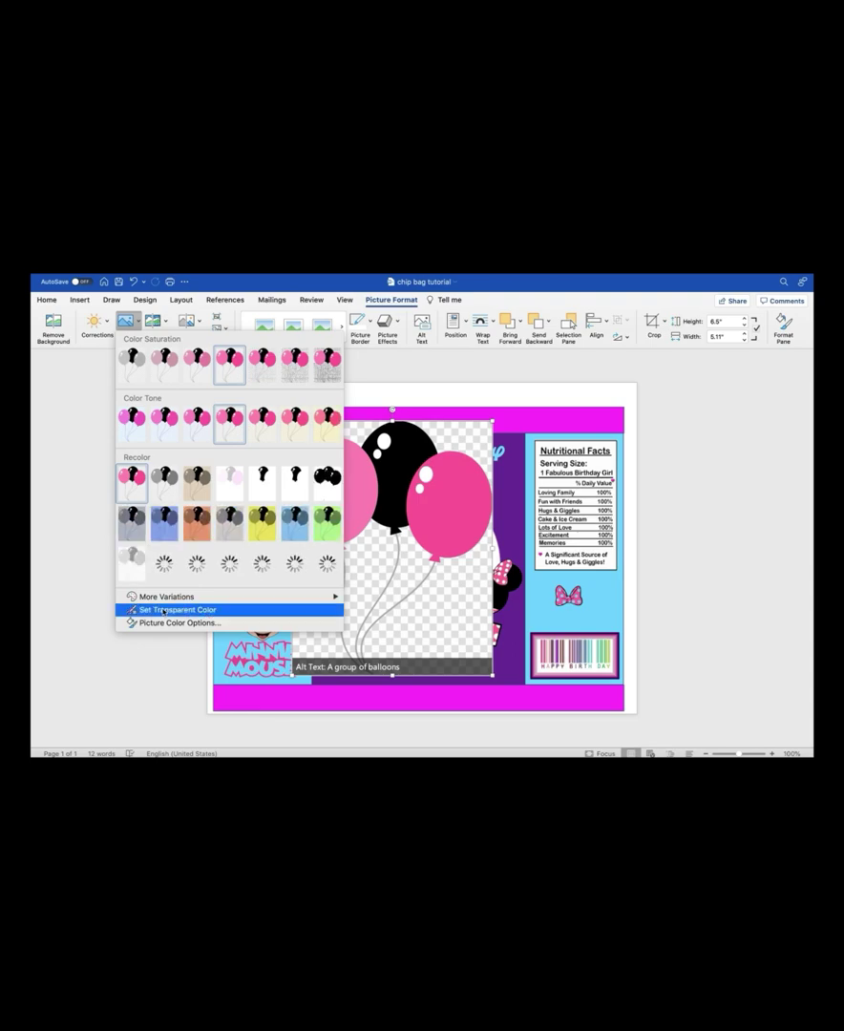
{"action": "left_click", "coordinate": [164, 610]}
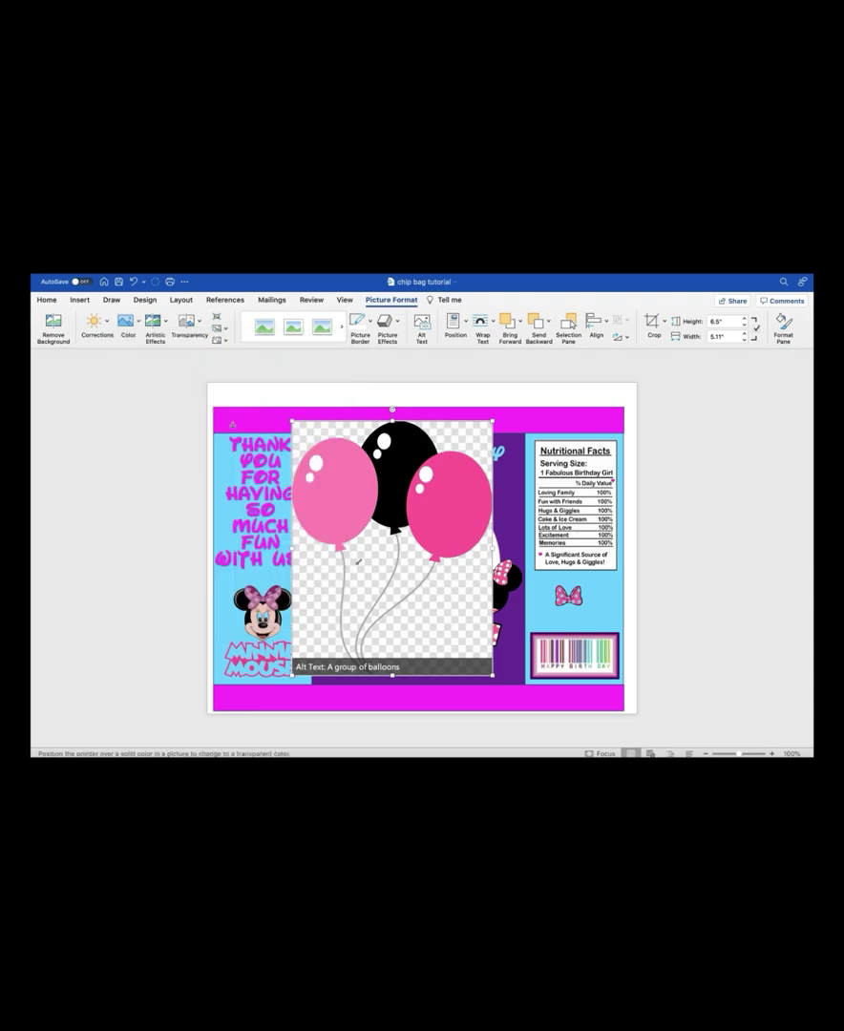
{"action": "left_click", "coordinate": [316, 435]}
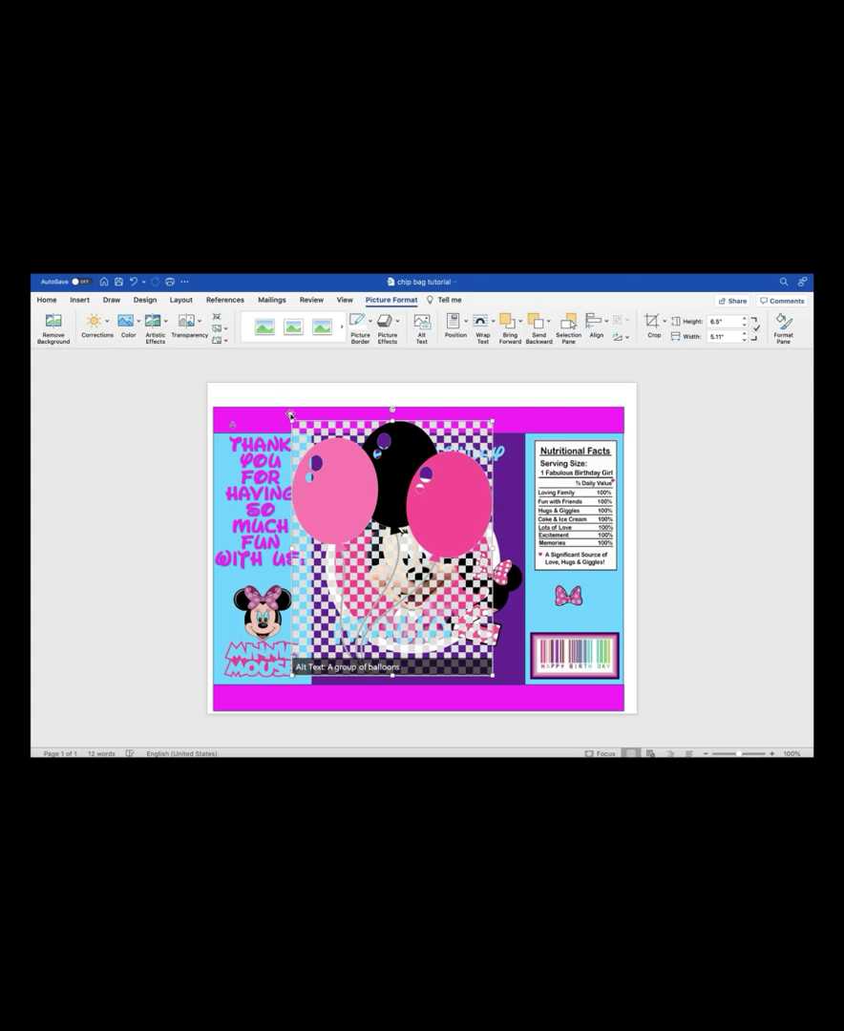
{"action": "left_click", "coordinate": [125, 322]}
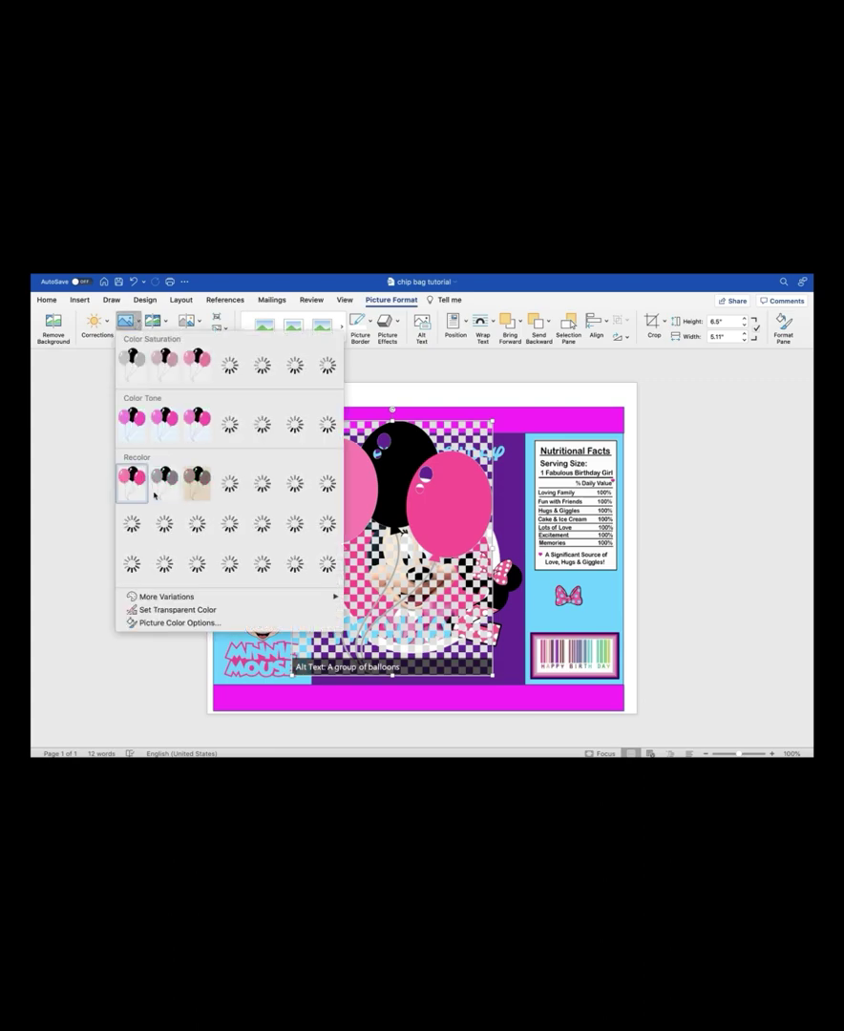
{"action": "left_click", "coordinate": [174, 610]}
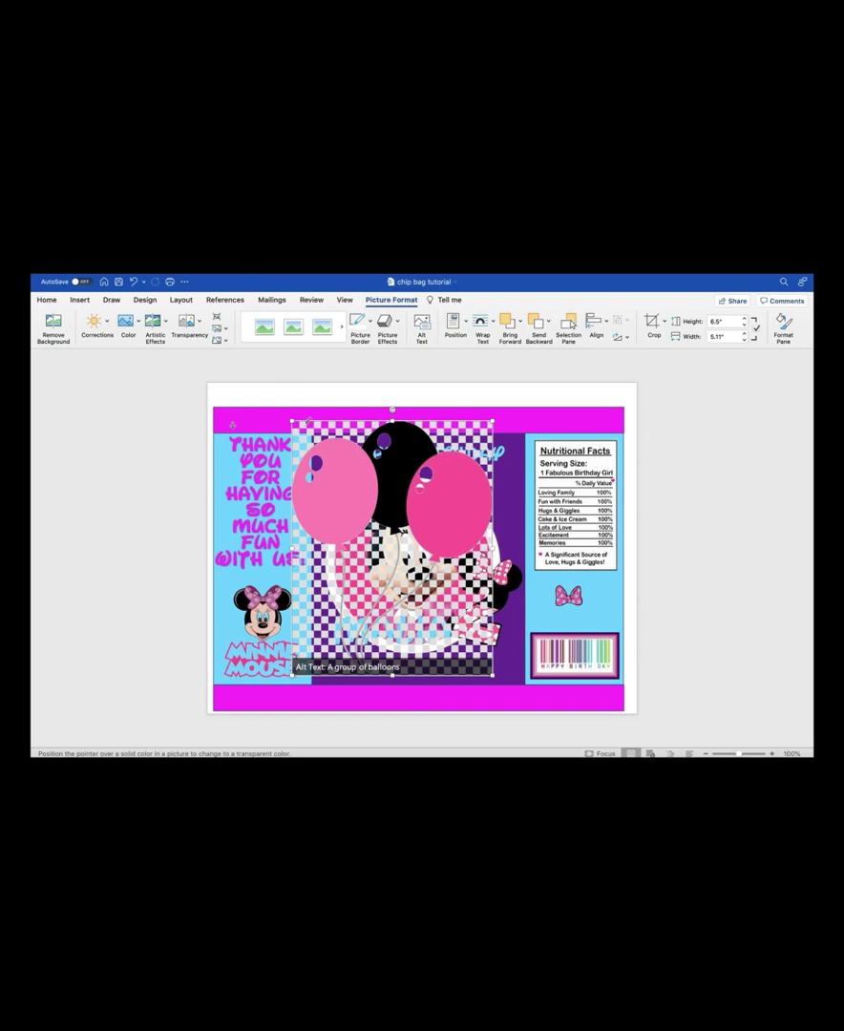
{"action": "left_click", "coordinate": [404, 476]}
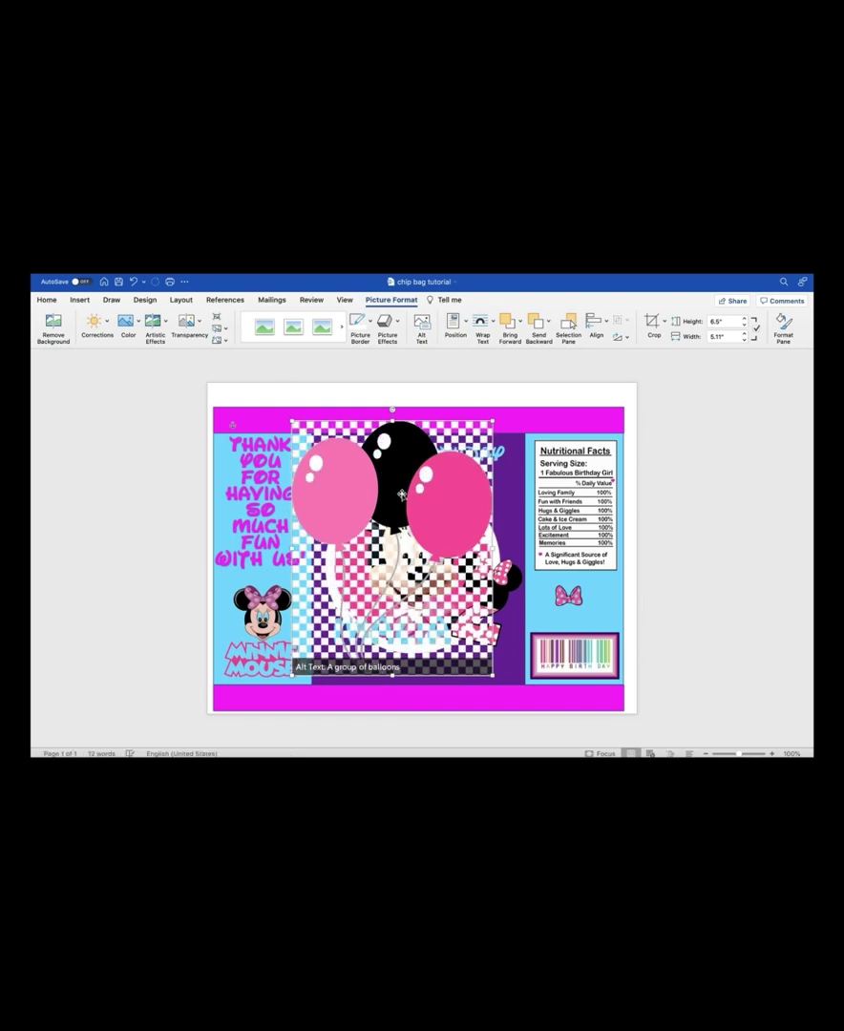
{"action": "left_click_drag", "start_coordinate": [404, 476], "coordinate": [386, 479]}
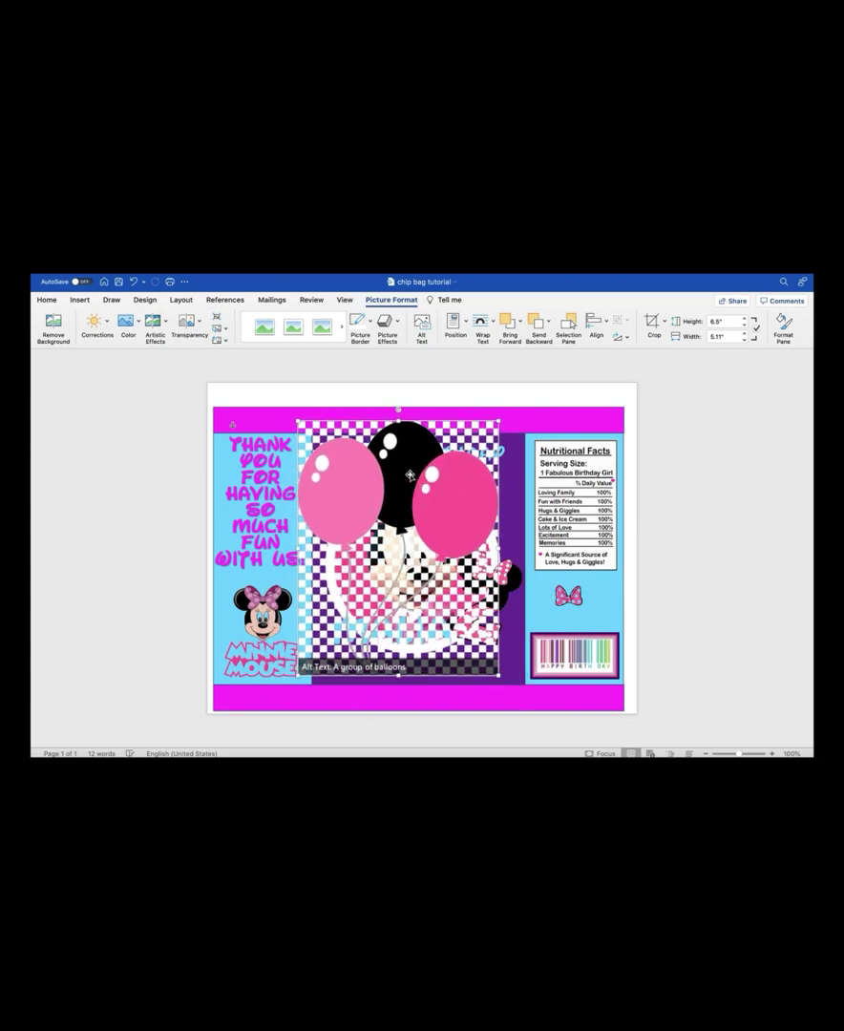
{"action": "right_click", "coordinate": [411, 478]}
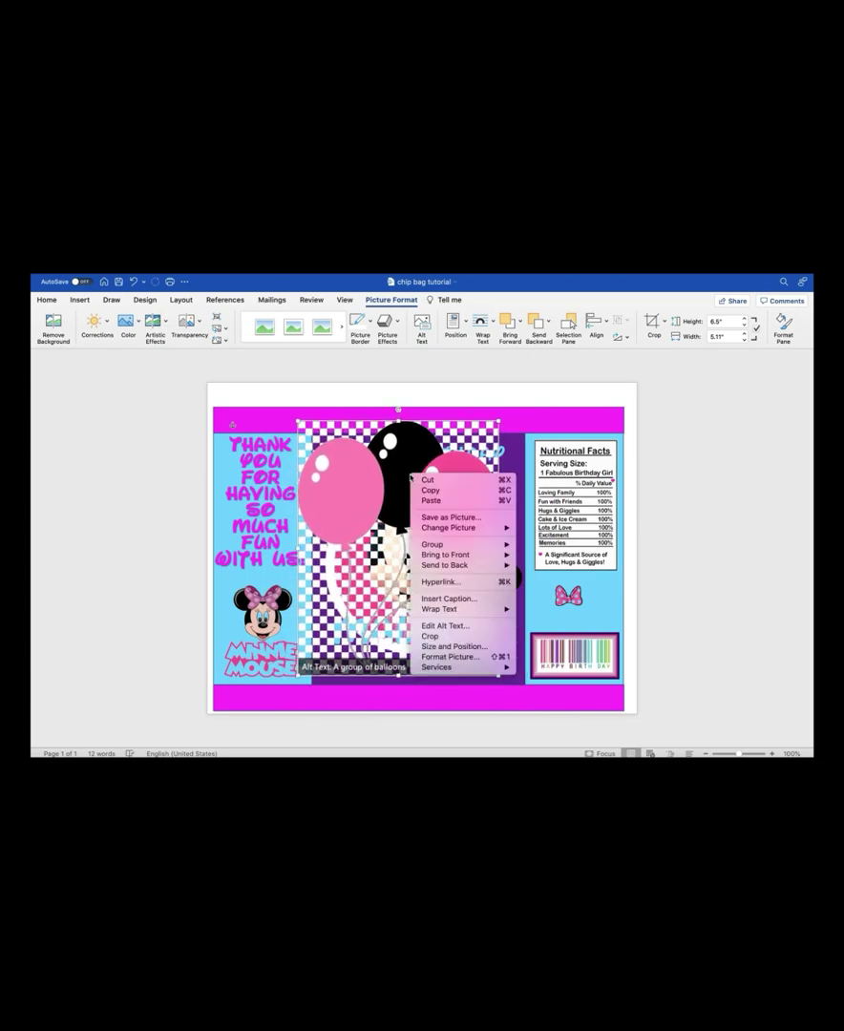
{"action": "left_click", "coordinate": [426, 481]}
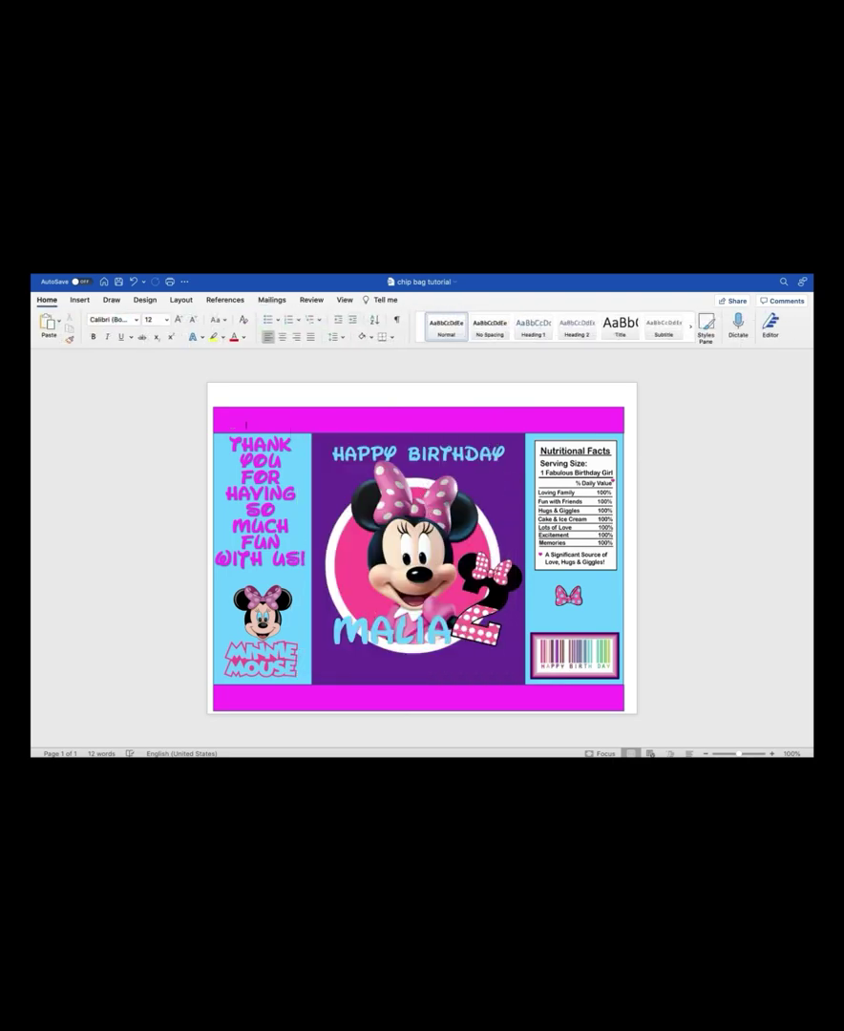
Switch to Google Chrome, search the web for "remove background" and open the remove.bg website
{"action": "mouse_move", "coordinate": [462, 752]}
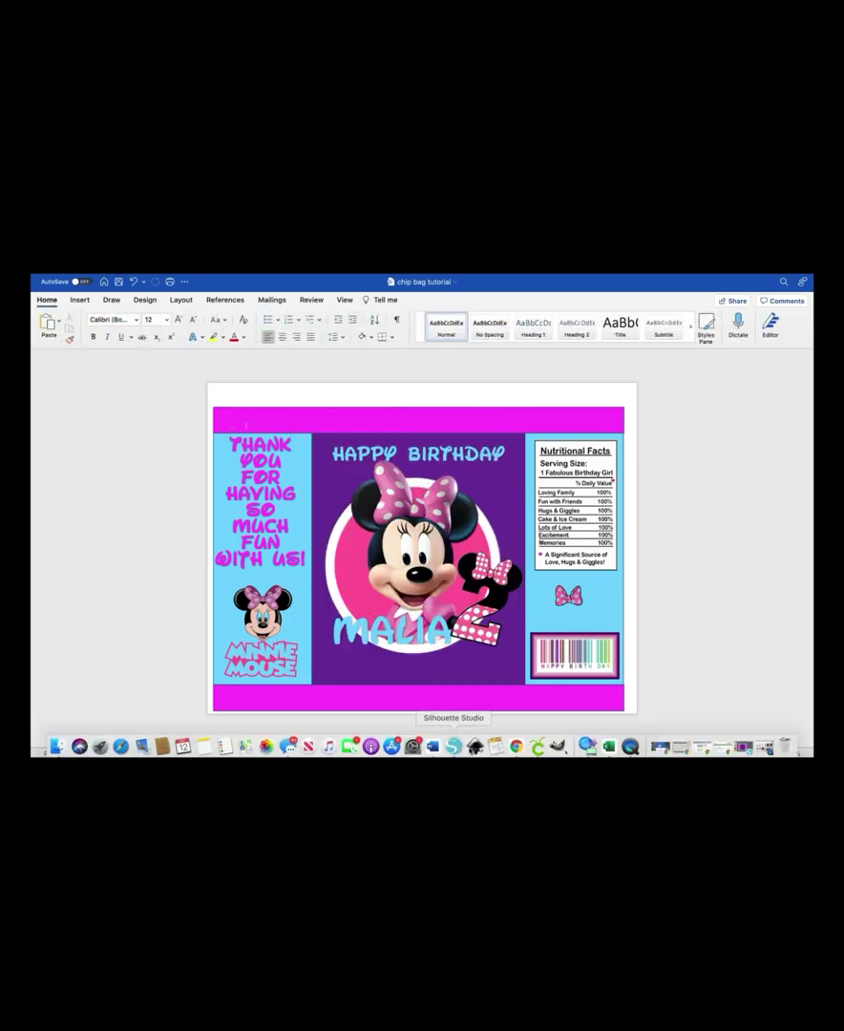
{"action": "left_click", "coordinate": [515, 746]}
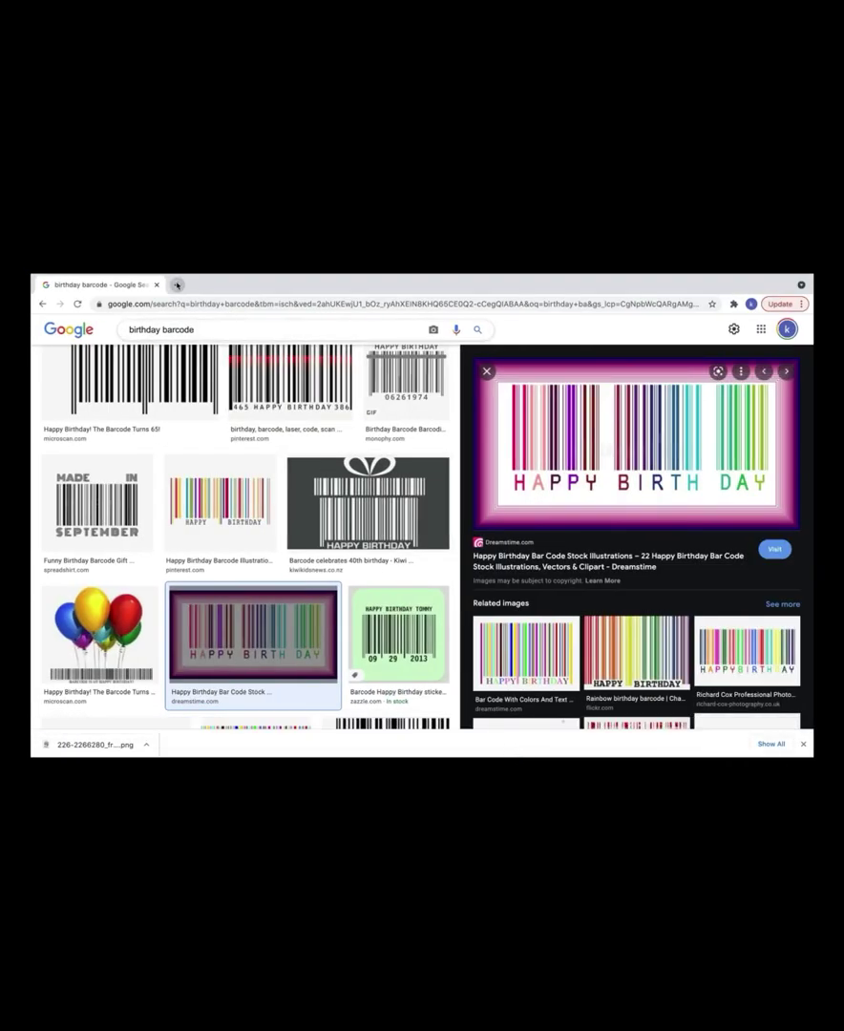
{"action": "left_click", "coordinate": [206, 331]}
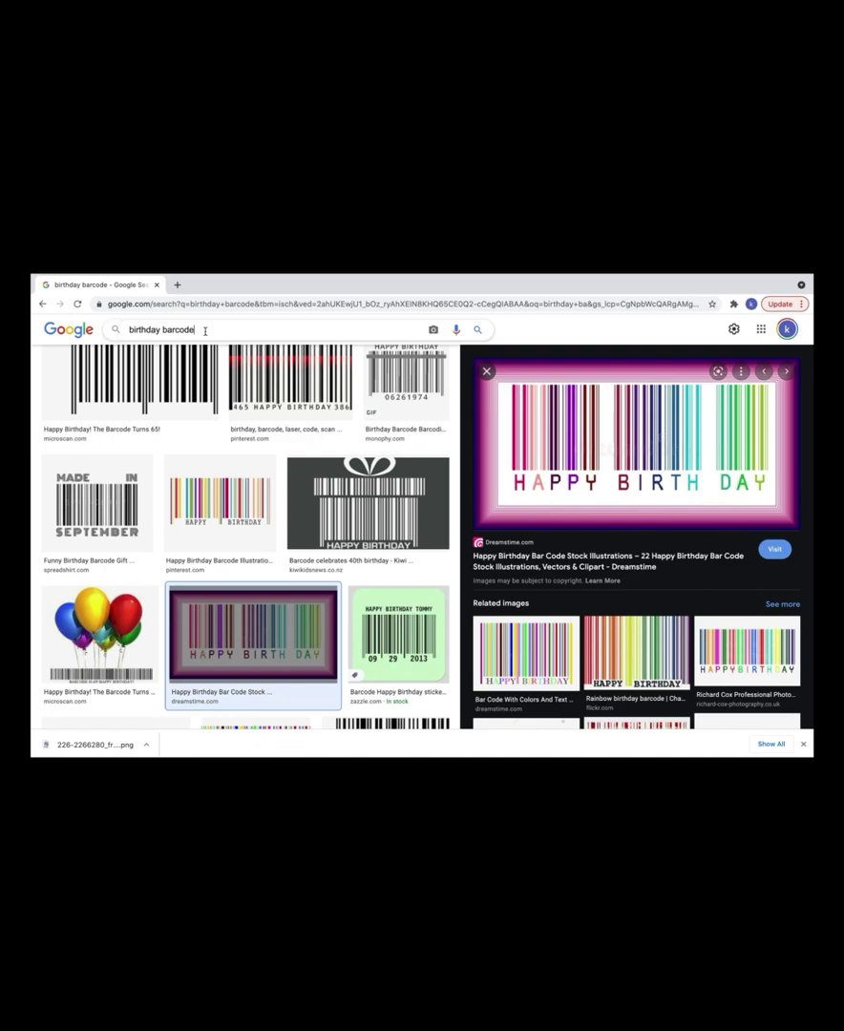
{"action": "key", "text": "BackSpace"}
{"action": "key", "text": "BackSpace"}
{"action": "key", "text": "BackSpace"}
{"action": "key", "text": "BackSpace"}
{"action": "key", "text": "BackSpace"}
{"action": "key", "text": "BackSpace"}
{"action": "key", "text": "BackSpace"}
{"action": "key", "text": "BackSpace"}
{"action": "key", "text": "BackSpace"}
{"action": "key", "text": "BackSpace"}
{"action": "key", "text": "BackSpace"}
{"action": "key", "text": "BackSpace"}
{"action": "key", "text": "BackSpace"}
{"action": "key", "text": "BackSpace"}
{"action": "key", "text": "BackSpace"}
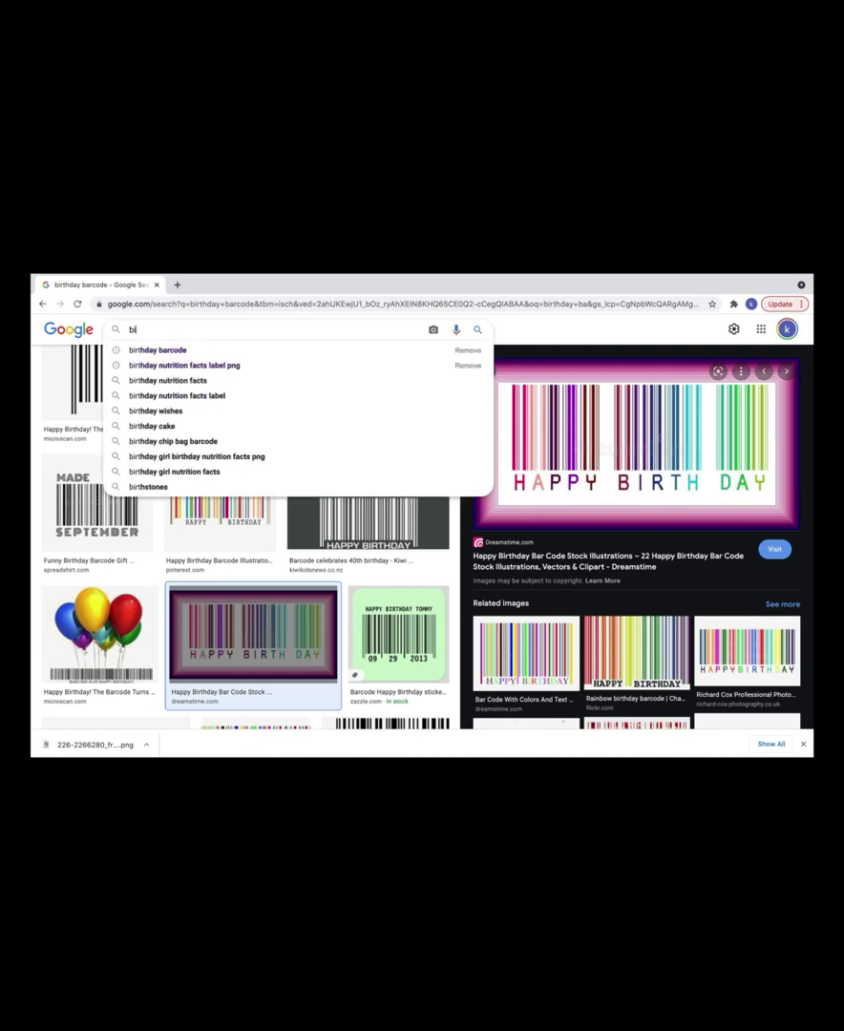
{"action": "type", "text": "remov"}
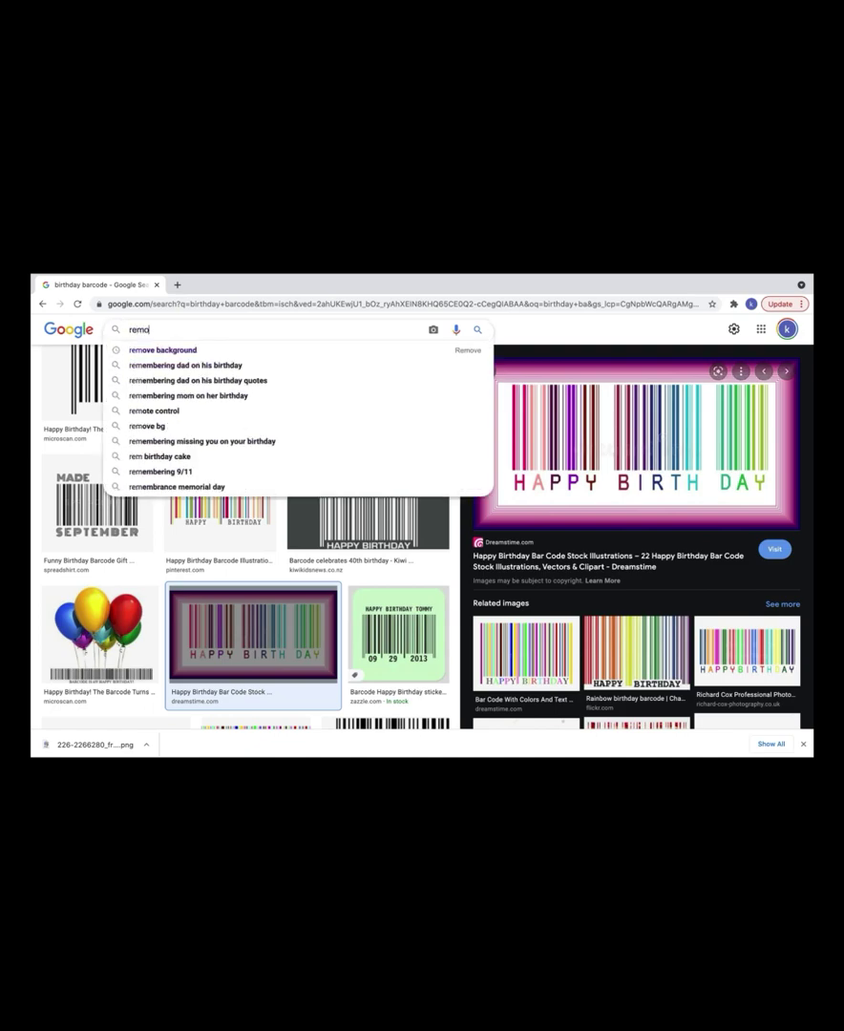
{"action": "left_click", "coordinate": [188, 351]}
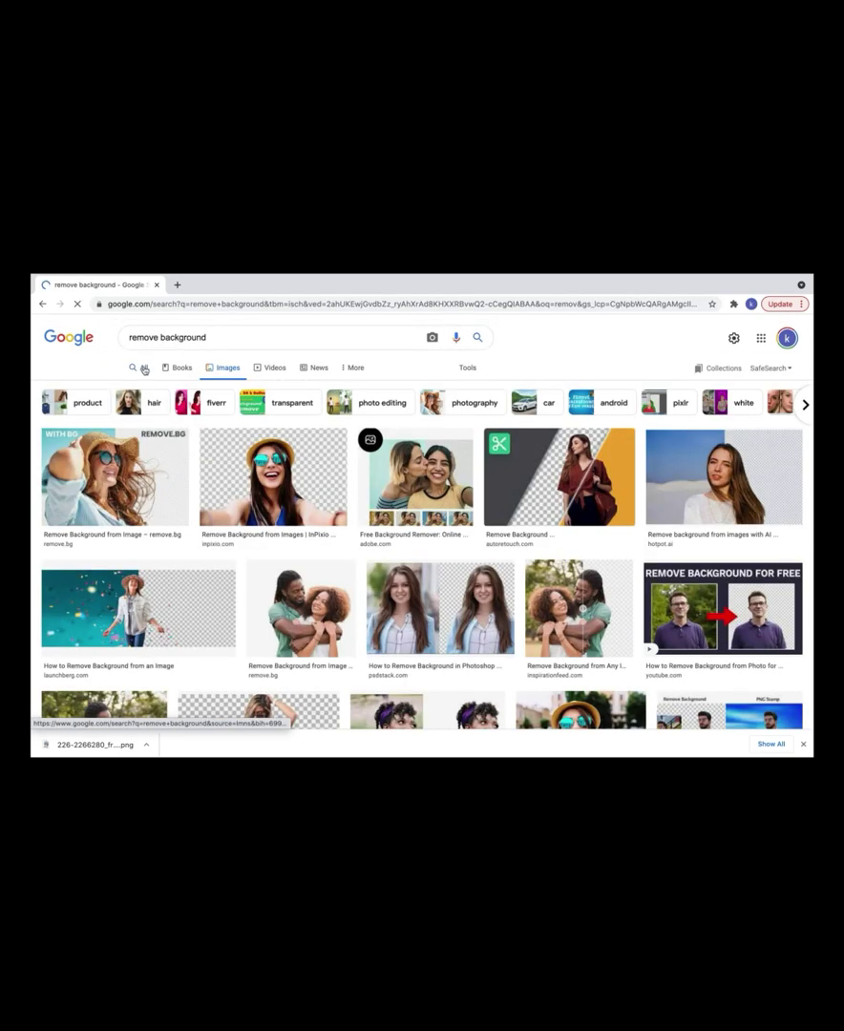
{"action": "left_click", "coordinate": [144, 369]}
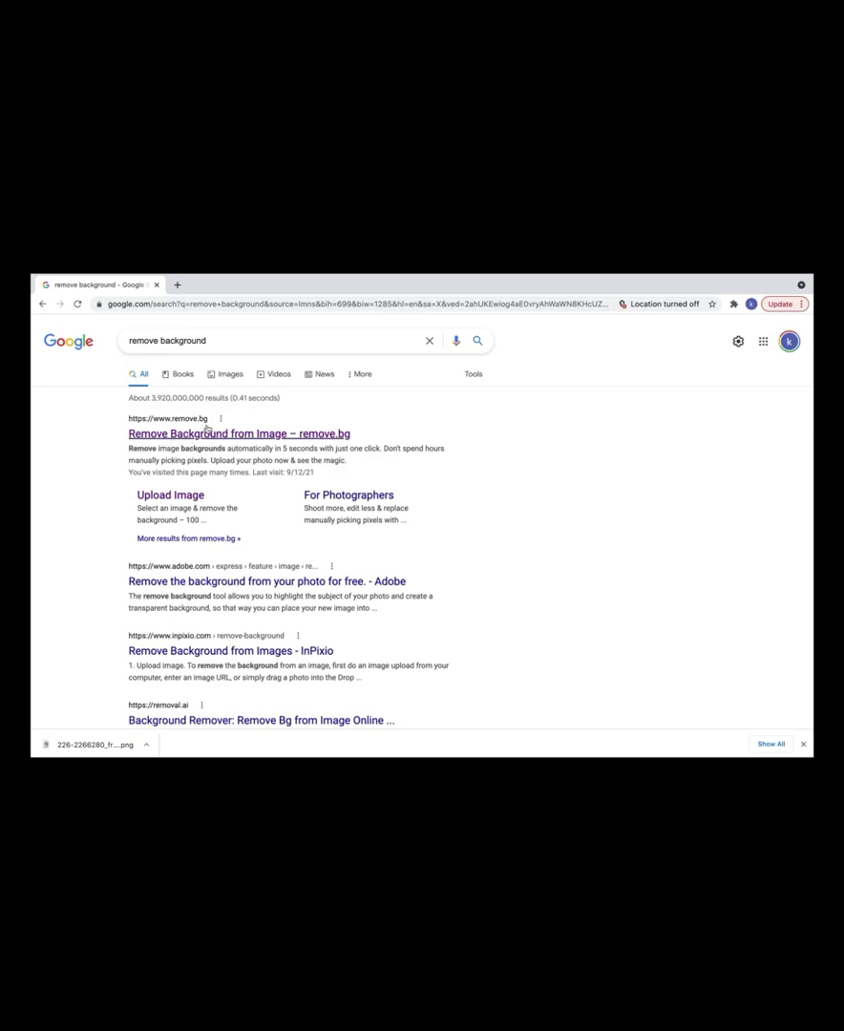
{"action": "left_click", "coordinate": [326, 437]}
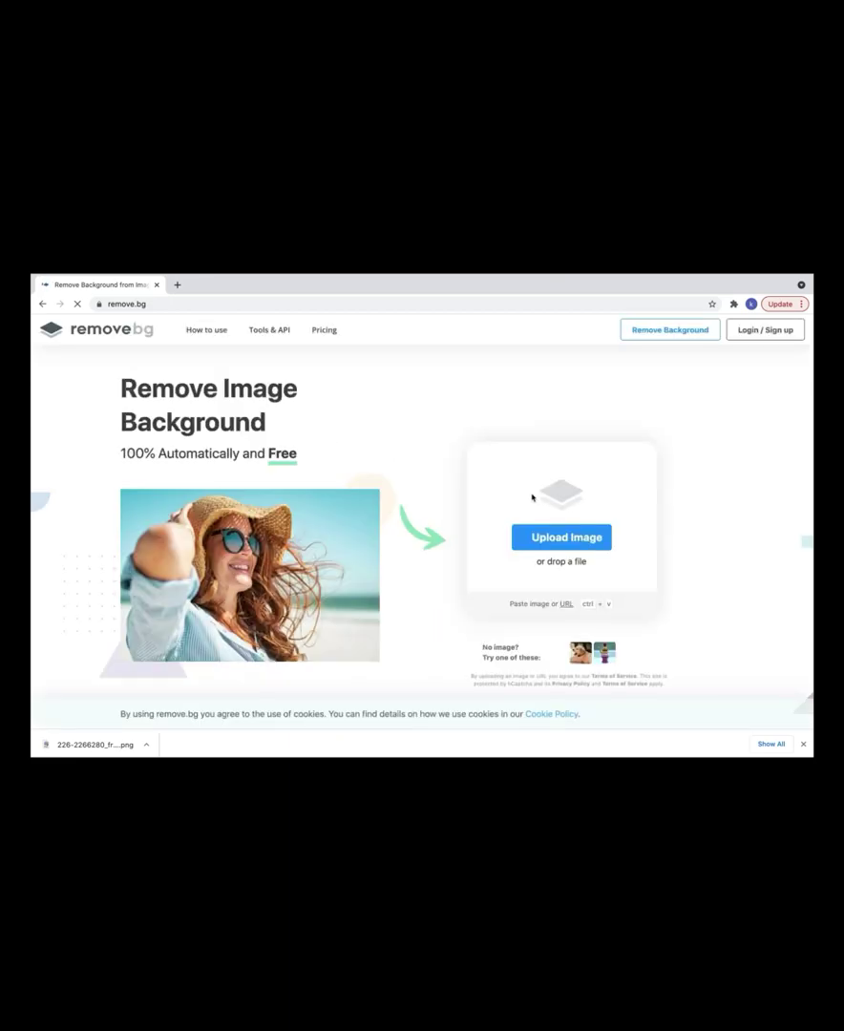
Upload the pink and black balloons picture from Photos to remove.bg for background removal
{"action": "left_click", "coordinate": [542, 539]}
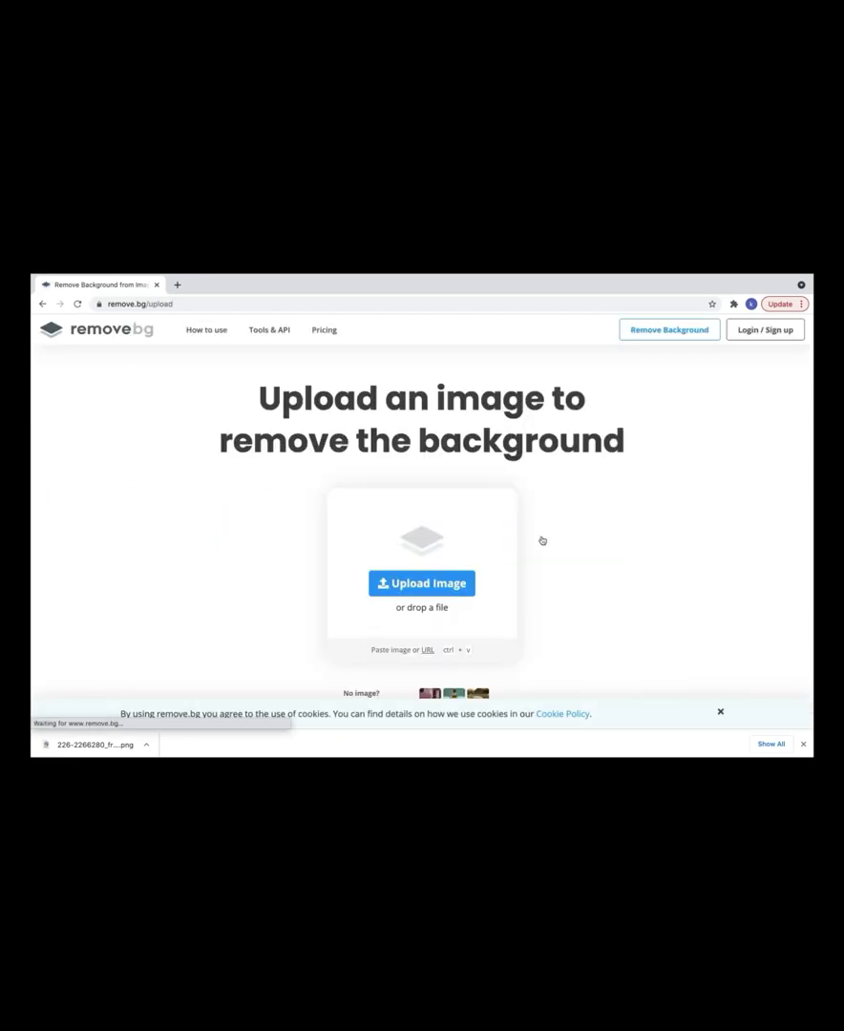
{"action": "left_click", "coordinate": [401, 592]}
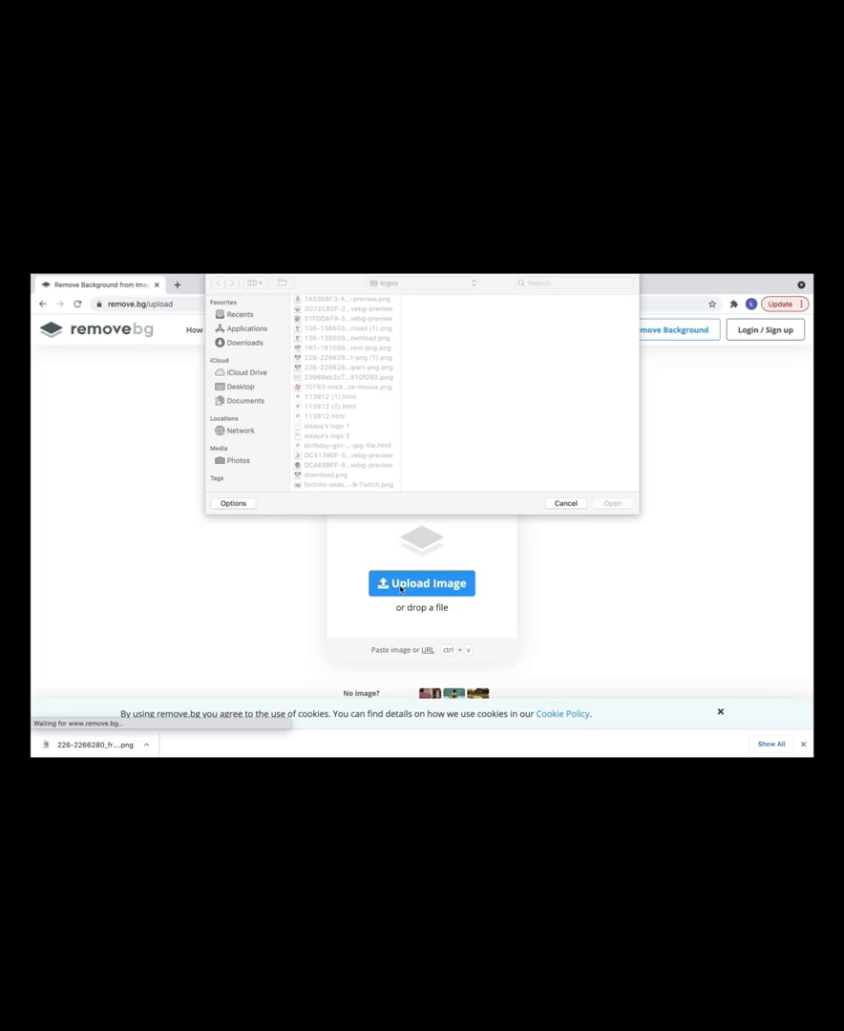
{"action": "left_click", "coordinate": [240, 463]}
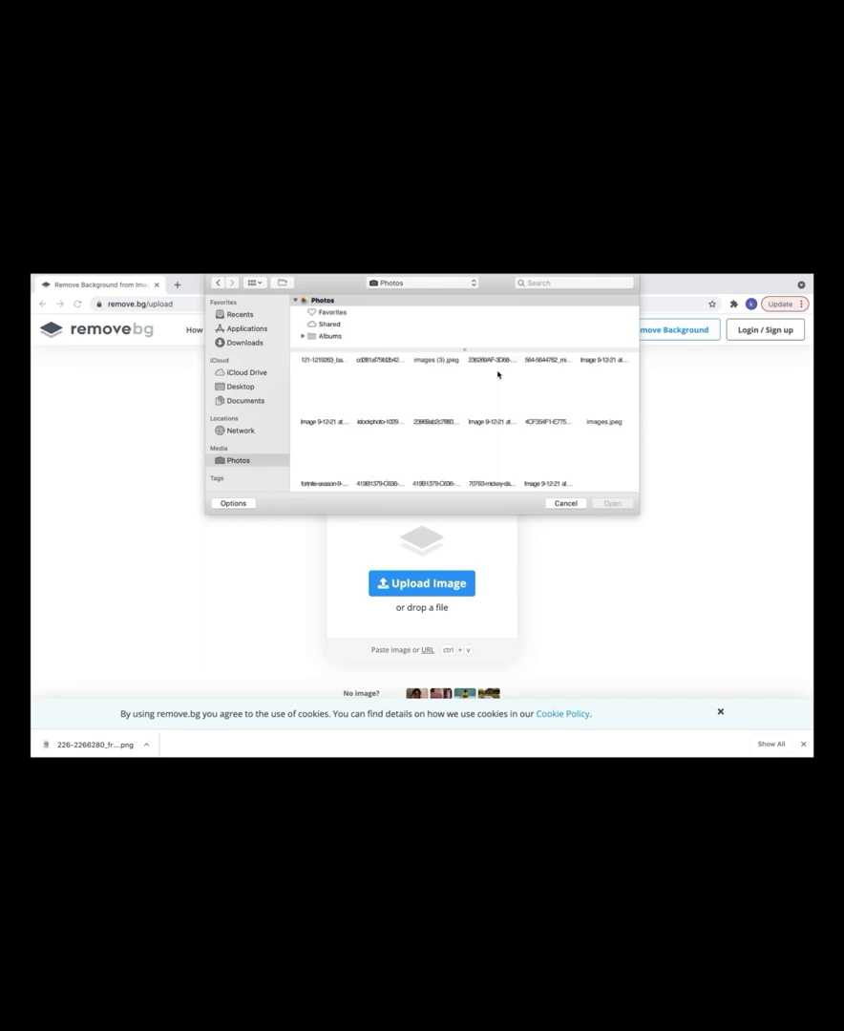
{"action": "scroll", "coordinate": [497, 375], "scroll_direction": "up", "scroll_amount": 5}
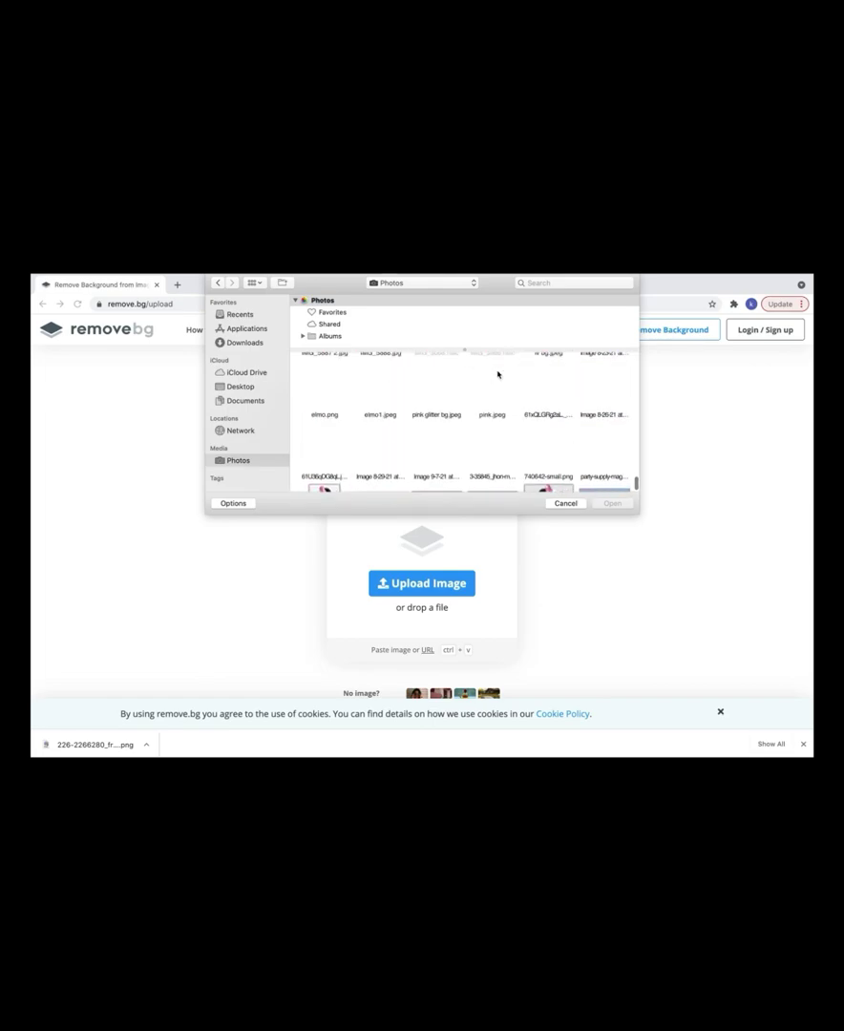
{"action": "left_click", "coordinate": [605, 463]}
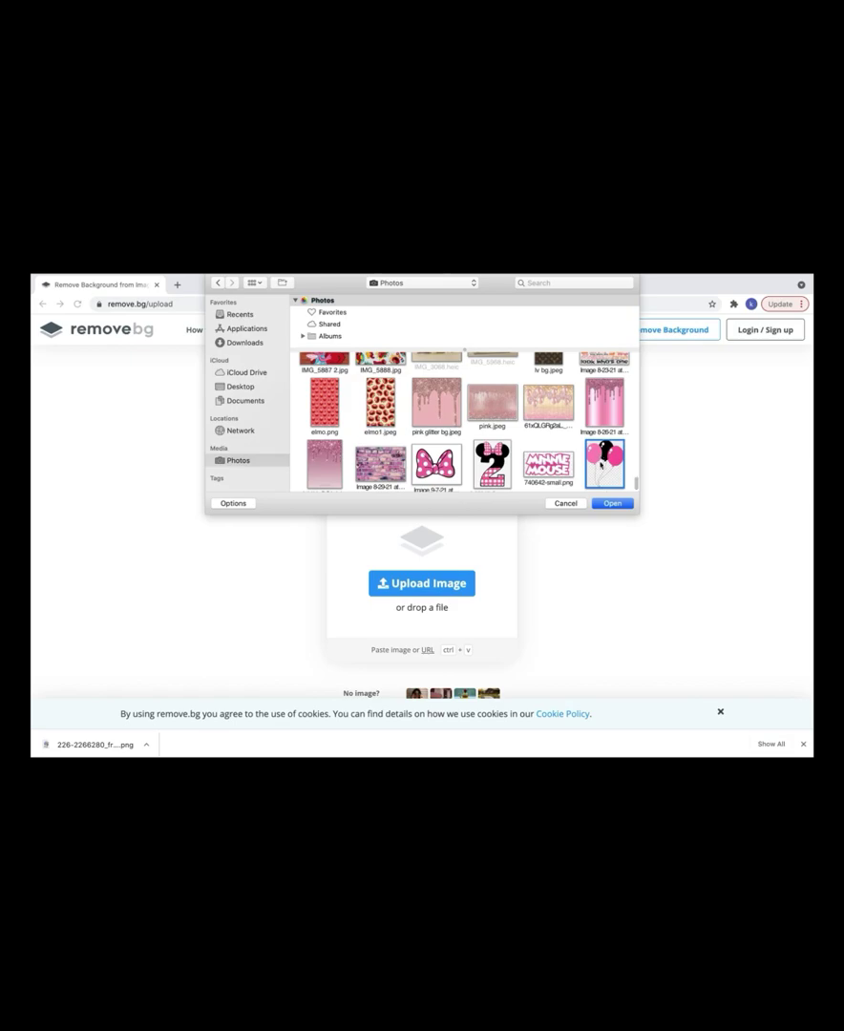
{"action": "left_click", "coordinate": [612, 503]}
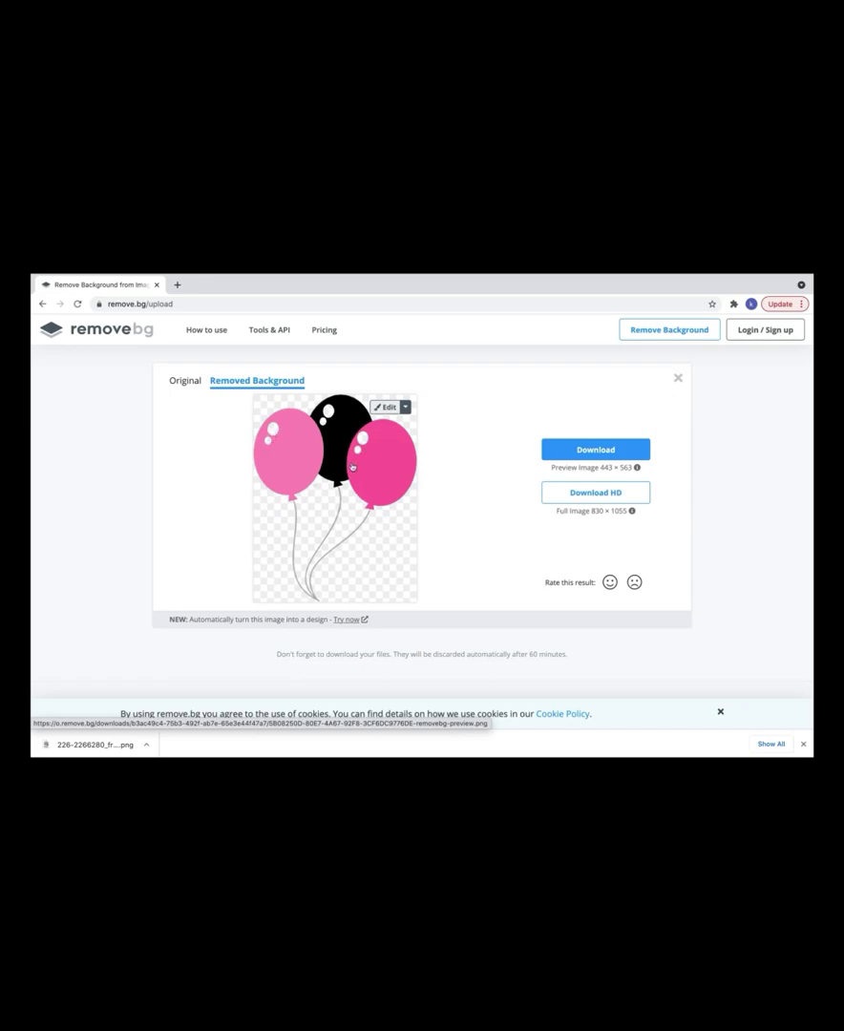
Download the preview-size balloons image without background, open the downloaded PNG and return to the Word document
{"action": "left_click", "coordinate": [598, 453]}
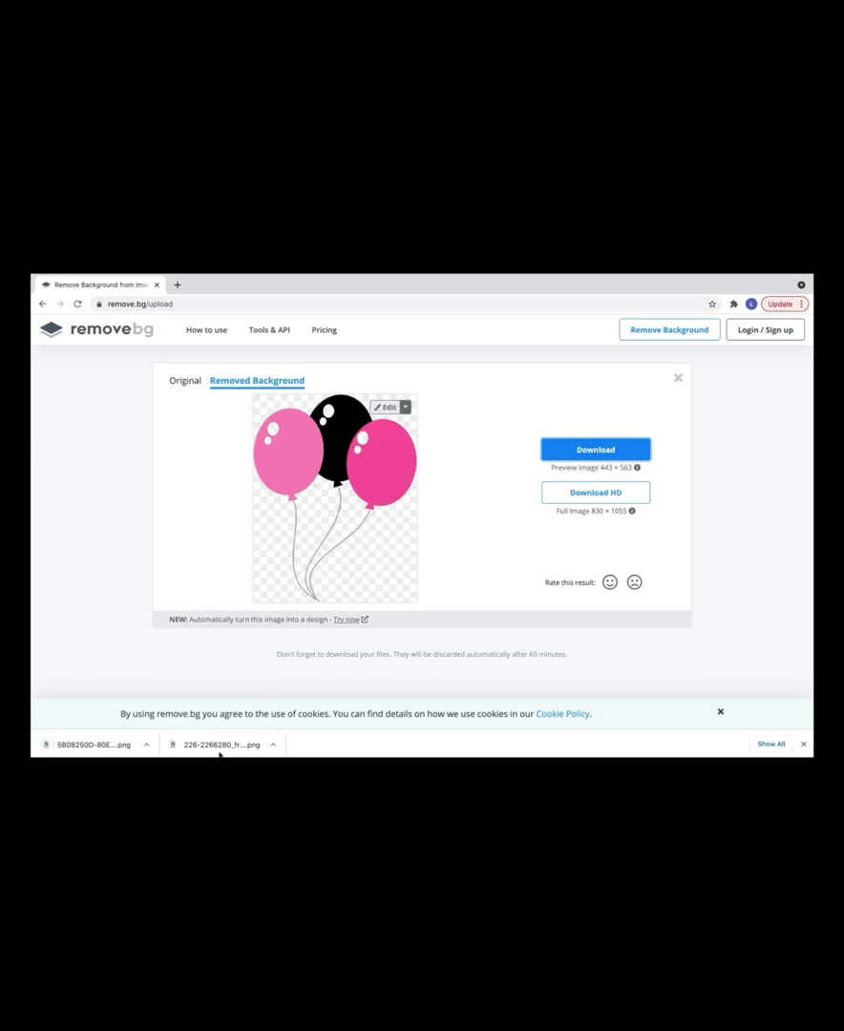
{"action": "left_click", "coordinate": [124, 747]}
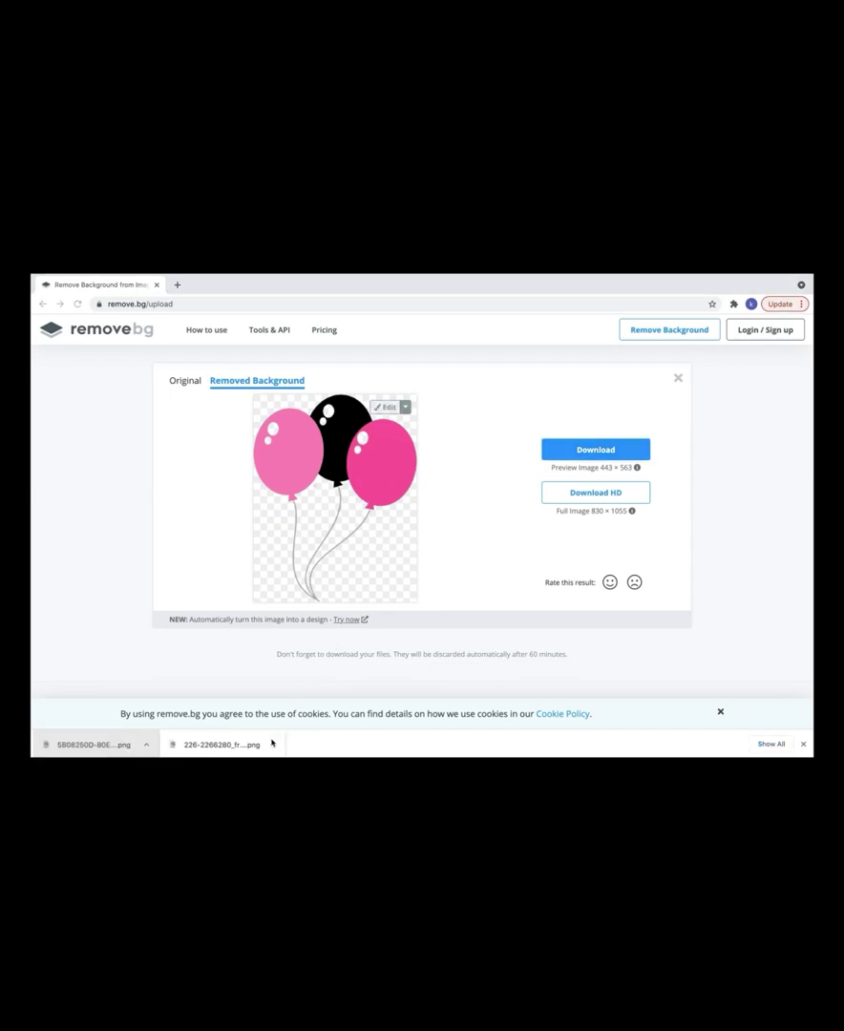
{"action": "mouse_move", "coordinate": [463, 750]}
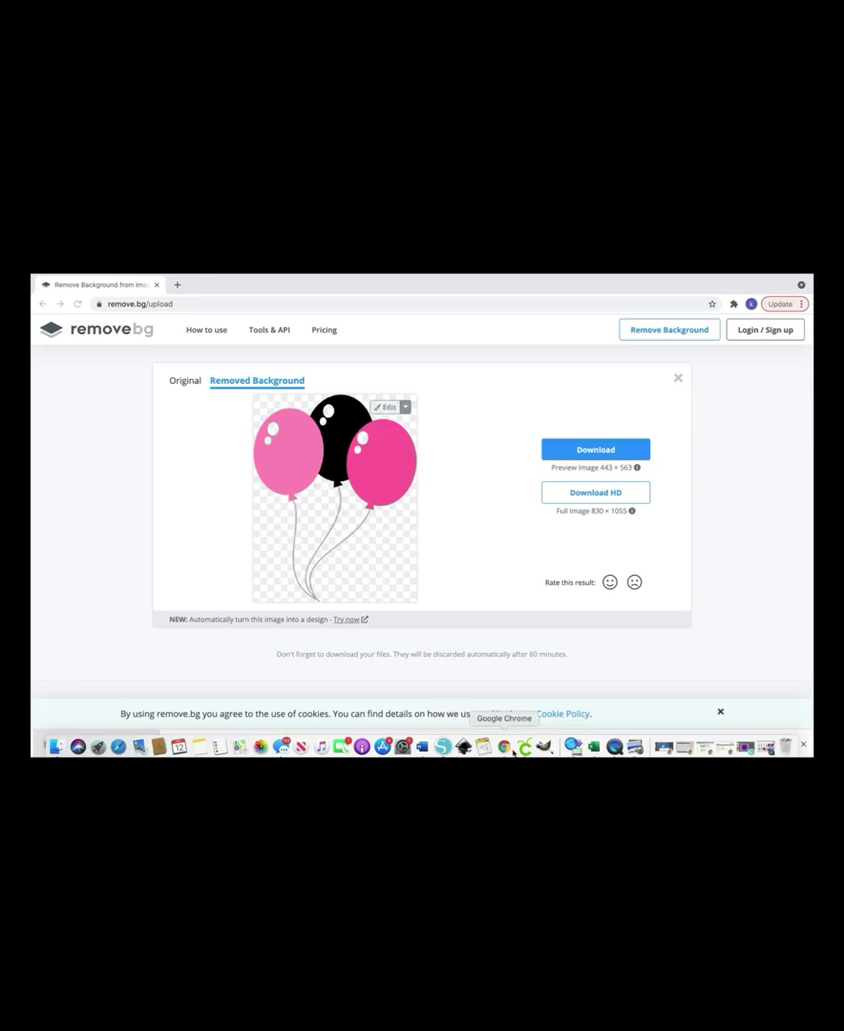
{"action": "left_click", "coordinate": [422, 748]}
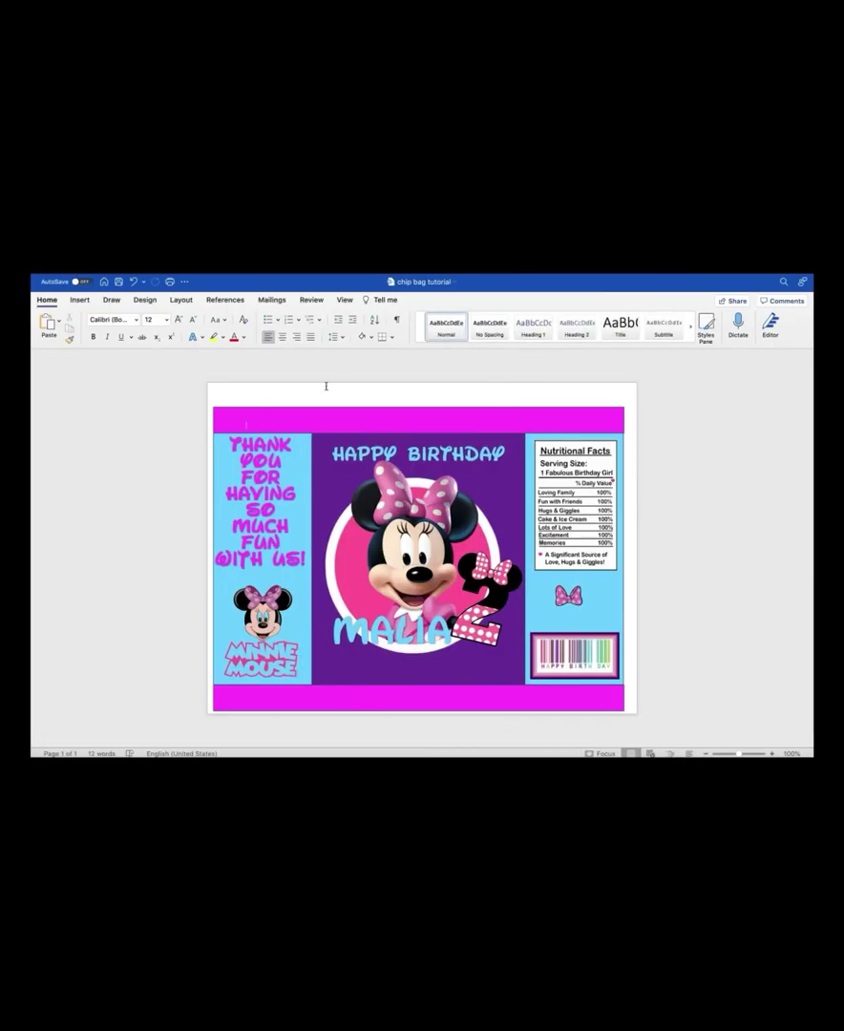
Insert the downloaded balloons picture, the 5B08250D removebg-preview.png file in Recents, into the document
{"action": "left_click", "coordinate": [80, 300]}
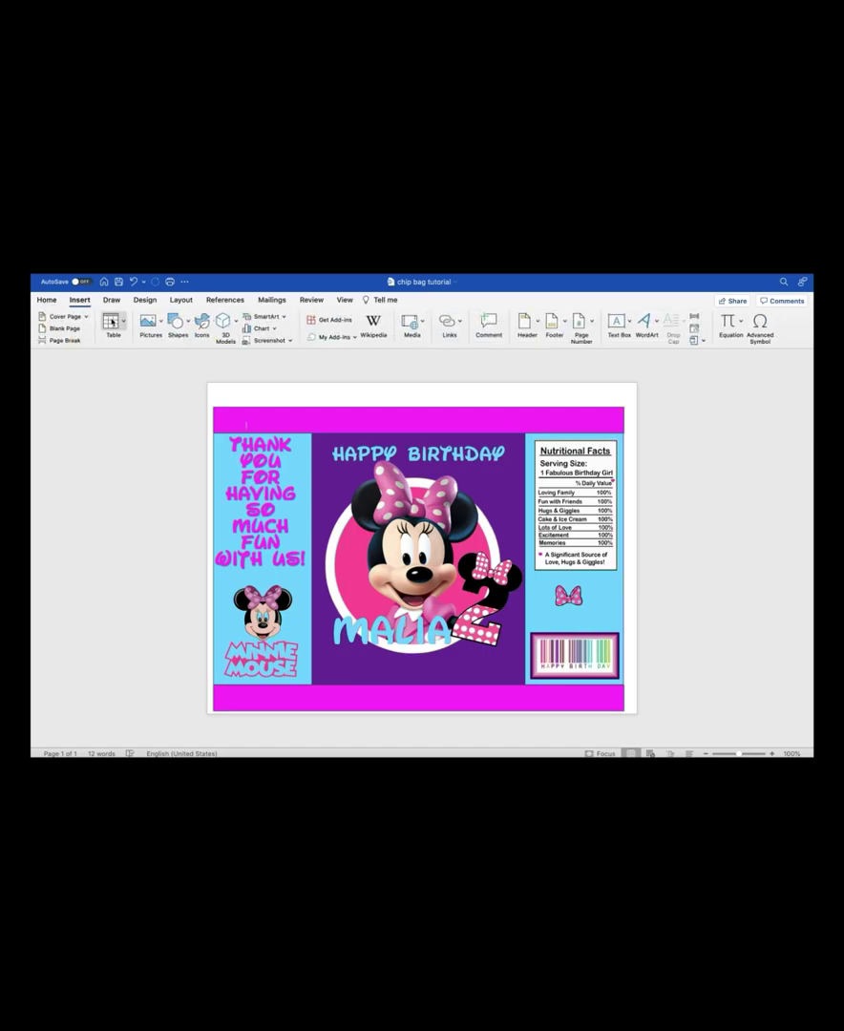
{"action": "left_click", "coordinate": [162, 325]}
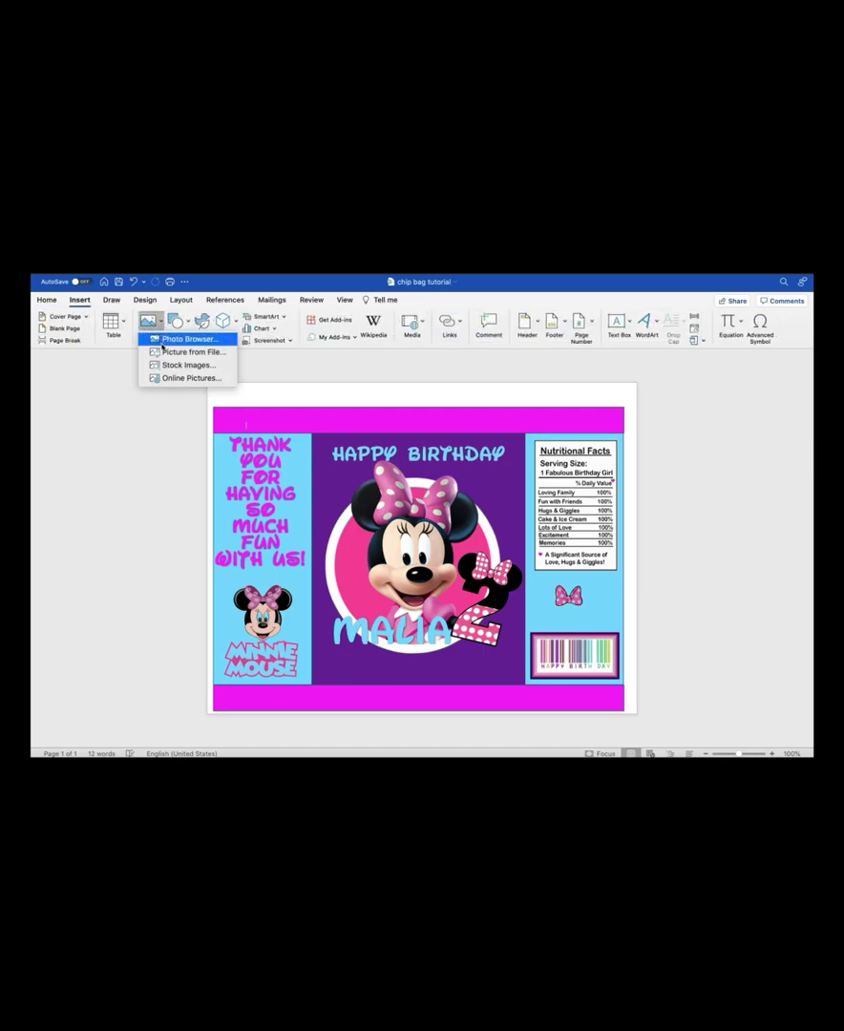
{"action": "left_click", "coordinate": [171, 352]}
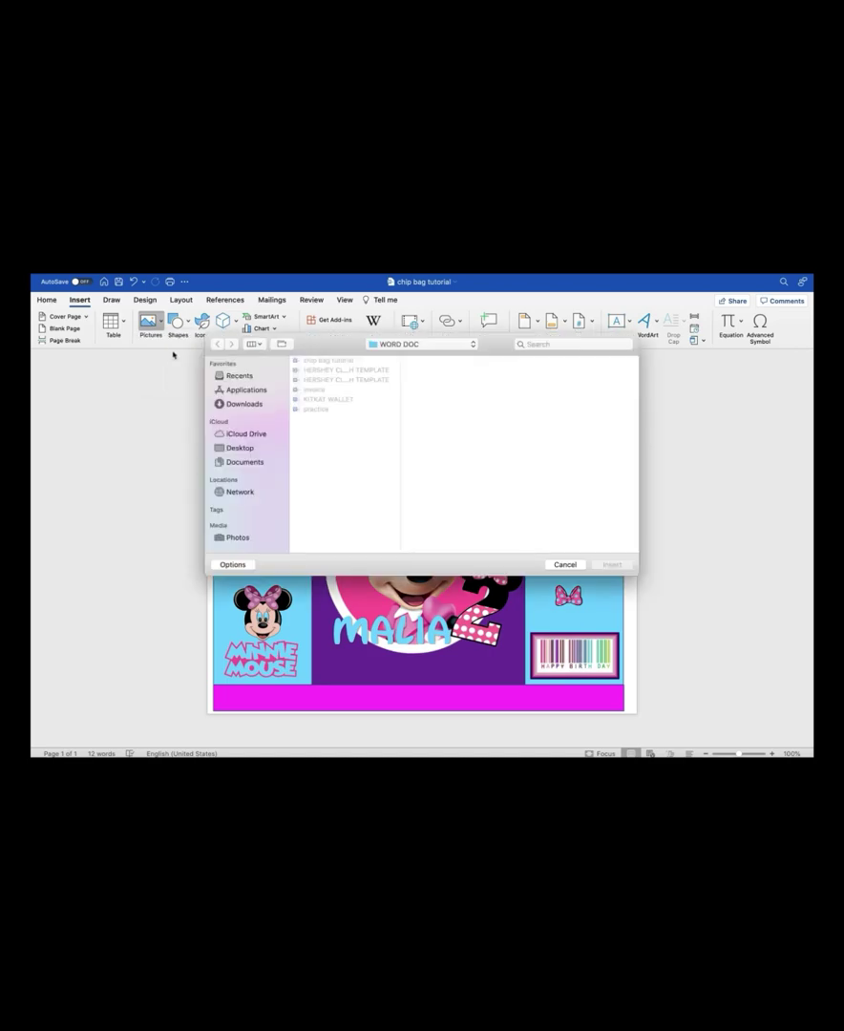
{"action": "left_click", "coordinate": [239, 377]}
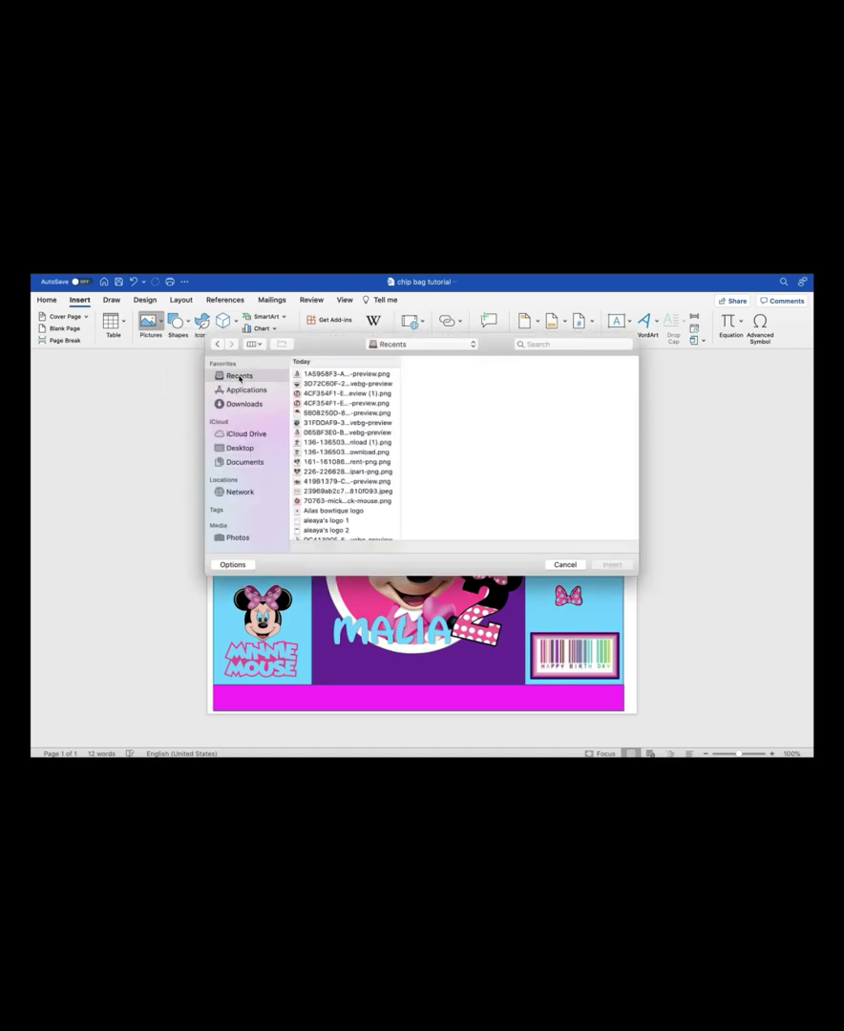
{"action": "left_click", "coordinate": [330, 412]}
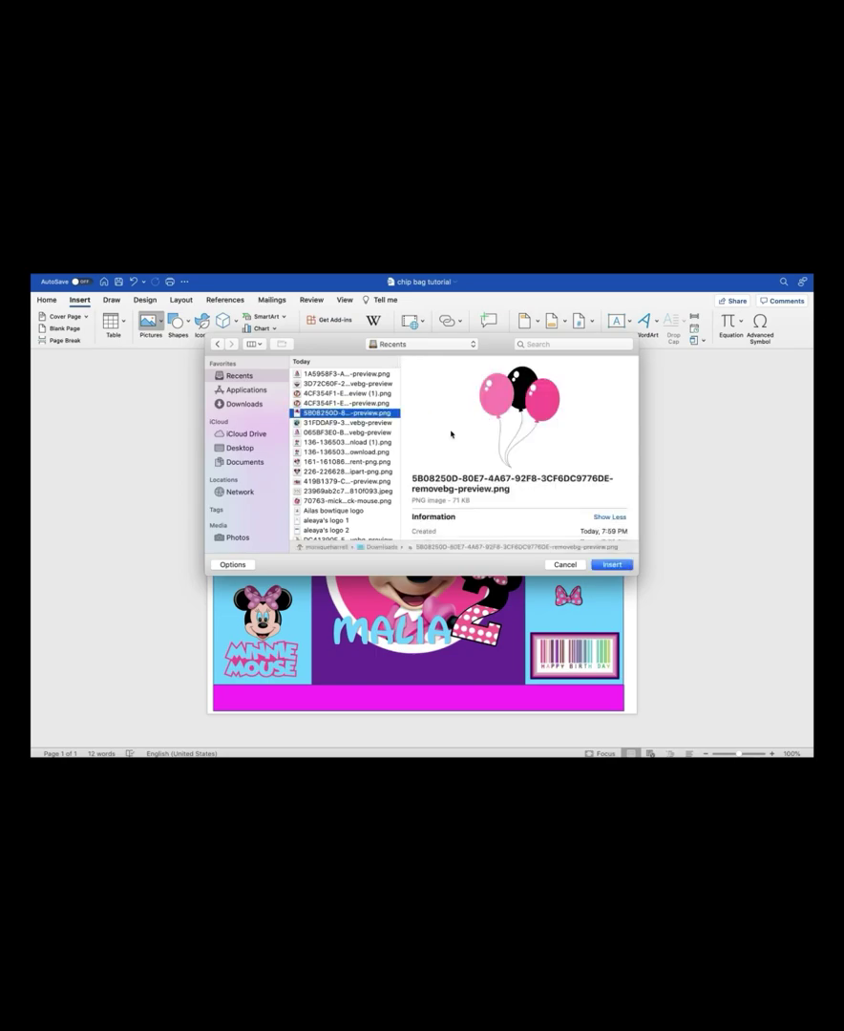
{"action": "left_click", "coordinate": [612, 566]}
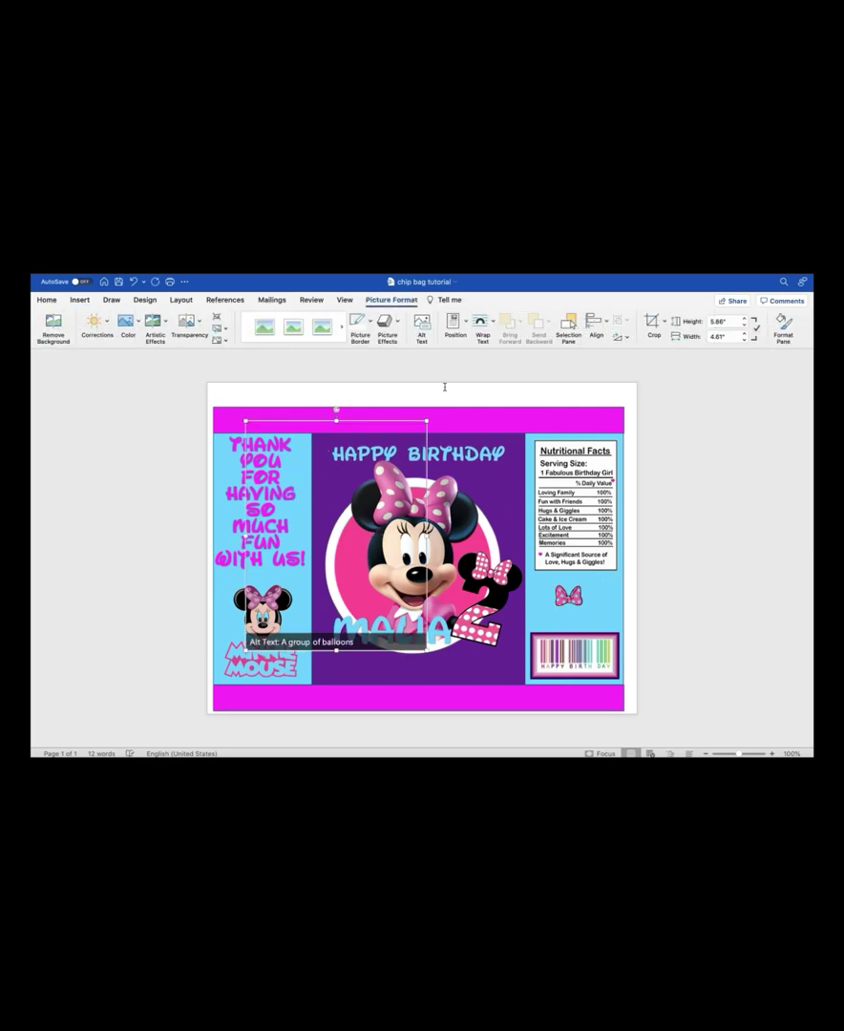
Set the balloons picture's wrapping to In Front of Text and shrink it to about 1.46" by 1.15" between the nutrition label and barcode
{"action": "left_click", "coordinate": [491, 327]}
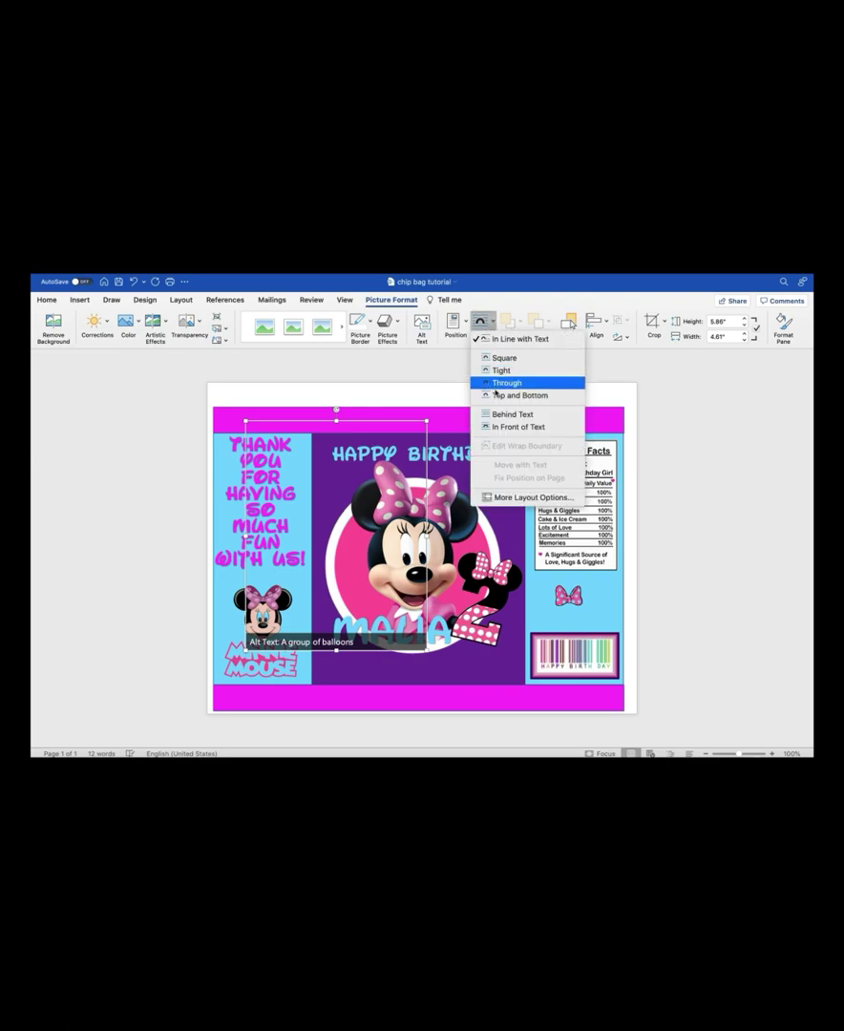
{"action": "left_click", "coordinate": [503, 428]}
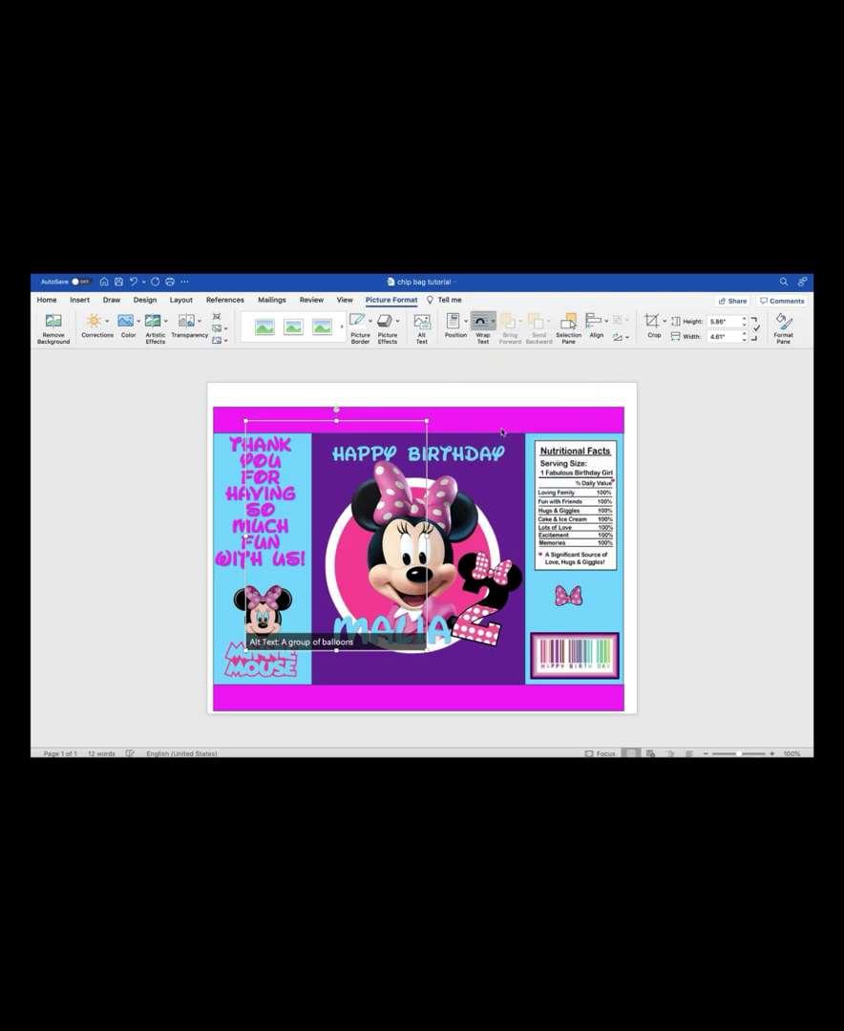
{"action": "left_click_drag", "start_coordinate": [299, 485], "coordinate": [594, 602]}
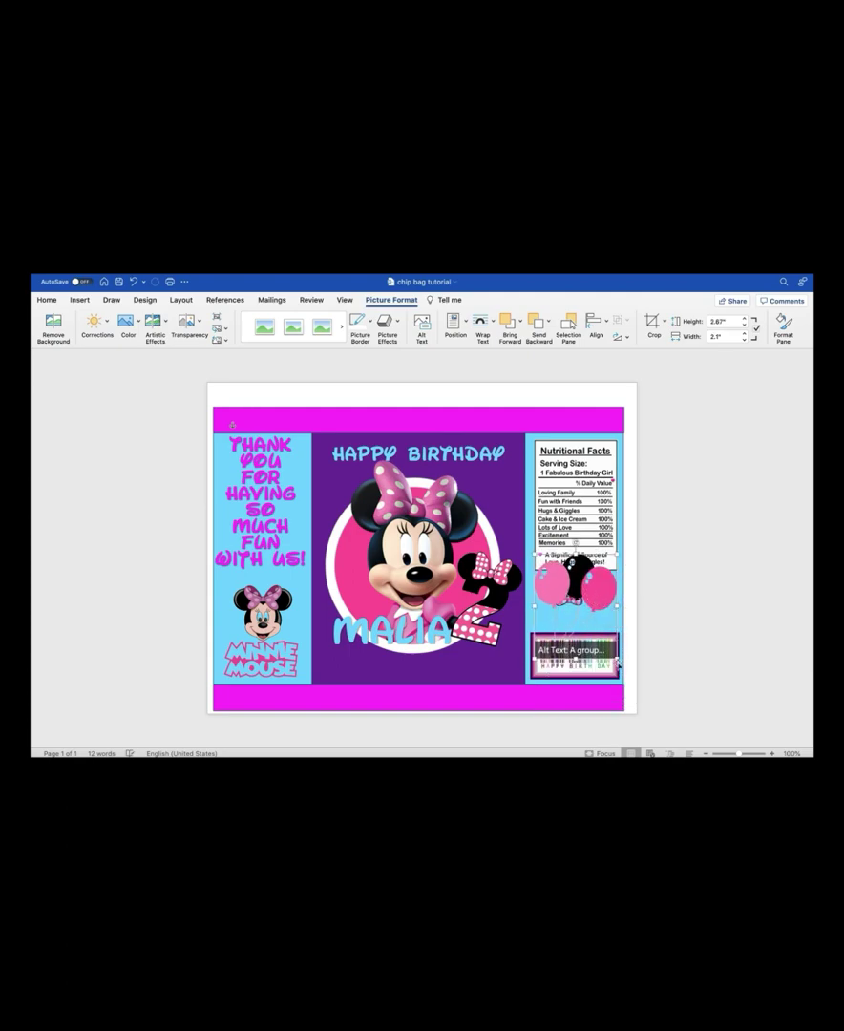
{"action": "mouse_move", "coordinate": [616, 659]}
{"action": "left_mouse_down"}
{"action": "mouse_move", "coordinate": [571, 597]}
{"action": "mouse_move", "coordinate": [616, 643]}
{"action": "mouse_move", "coordinate": [608, 632]}
{"action": "left_mouse_up"}
{"action": "left_click_drag", "start_coordinate": [509, 613], "coordinate": [589, 629]}
{"action": "left_click", "coordinate": [590, 564]}
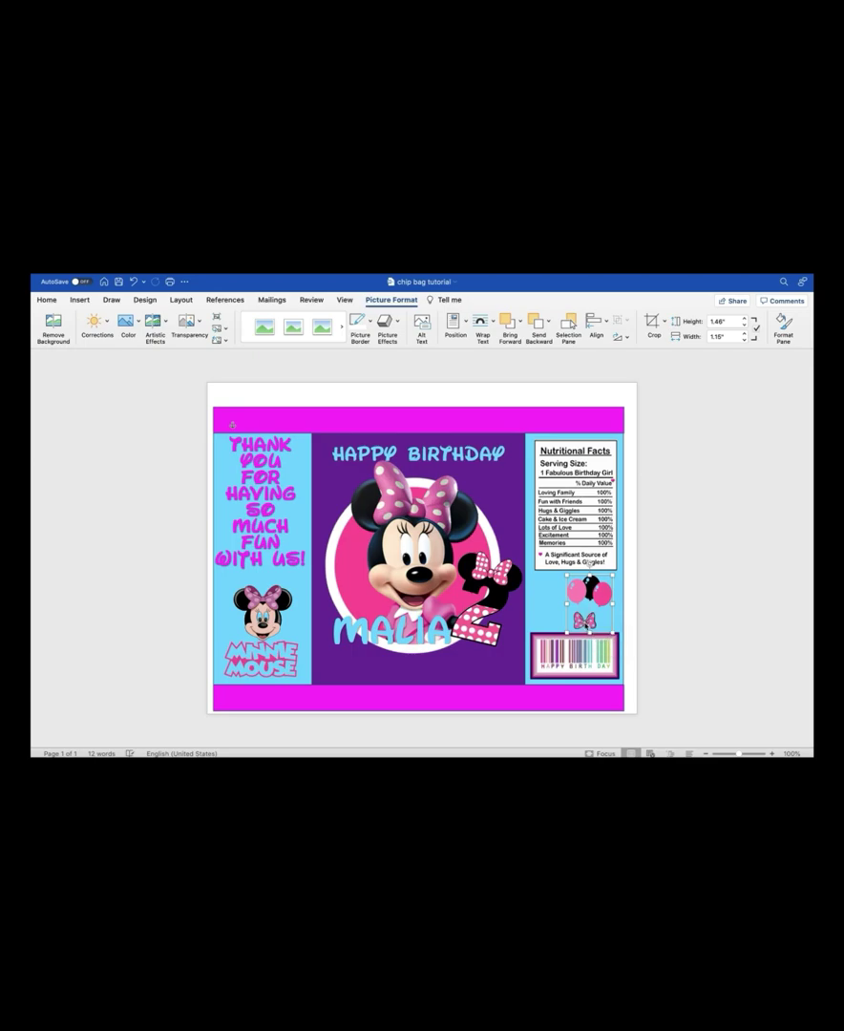
{"action": "left_click", "coordinate": [506, 700]}
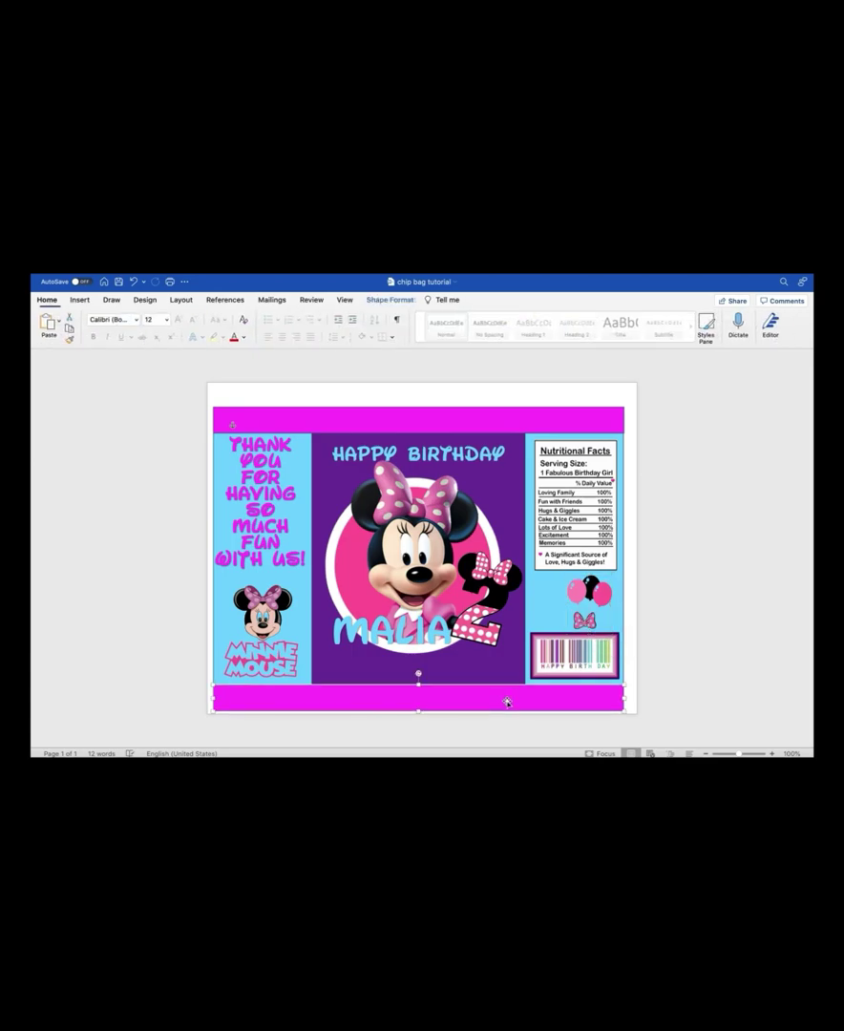
Enlarge the balloons picture to about 1.67" by 1.31", place it above the barcode, and shift the pink bow out of the way
{"action": "left_click", "coordinate": [588, 584]}
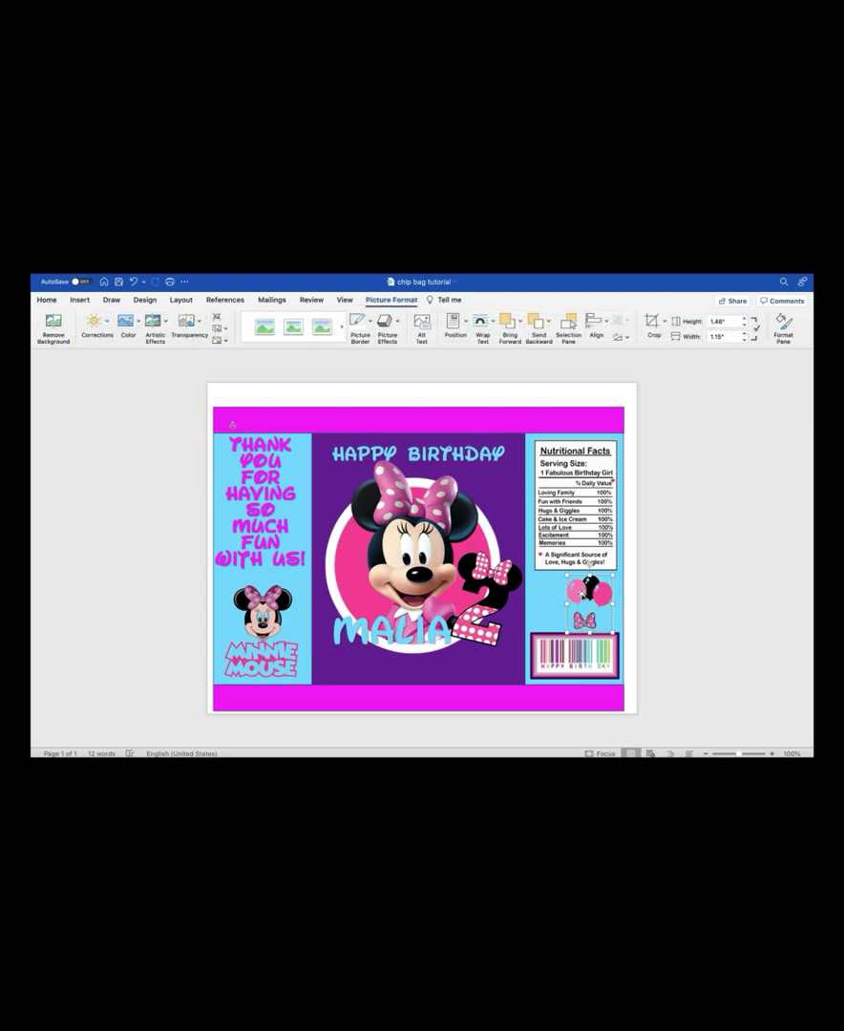
{"action": "left_click_drag", "start_coordinate": [588, 564], "coordinate": [562, 564]}
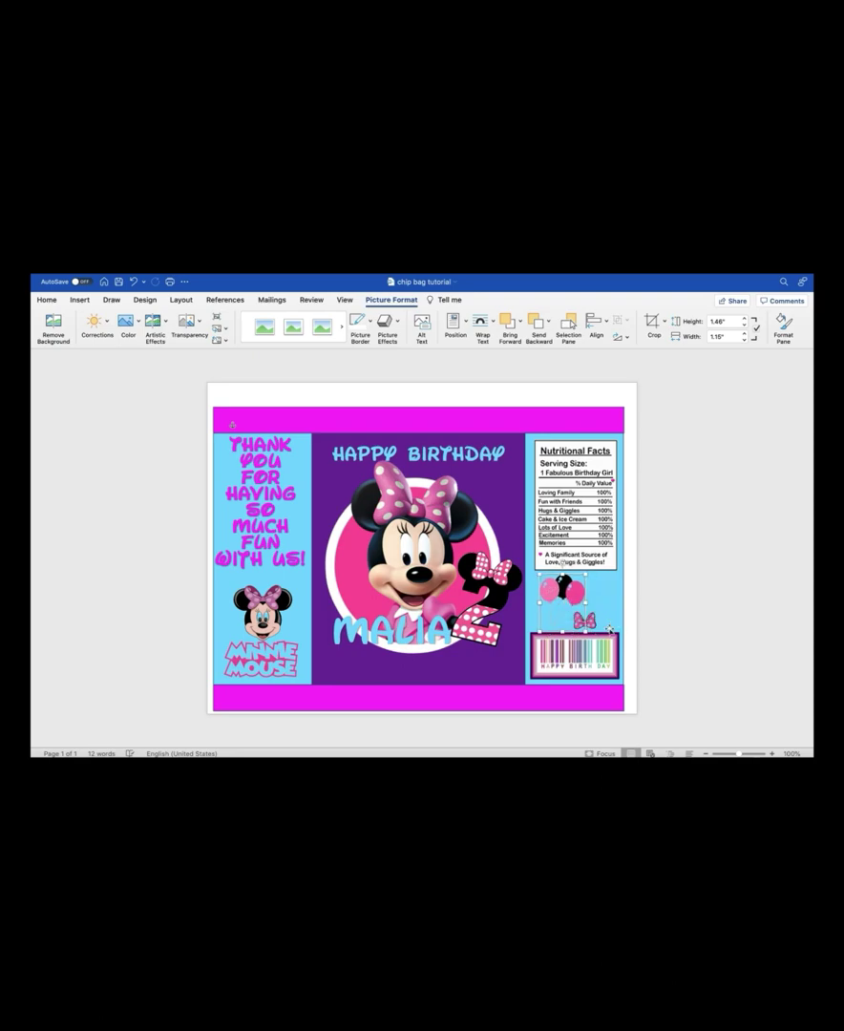
{"action": "left_click_drag", "start_coordinate": [601, 621], "coordinate": [562, 635]}
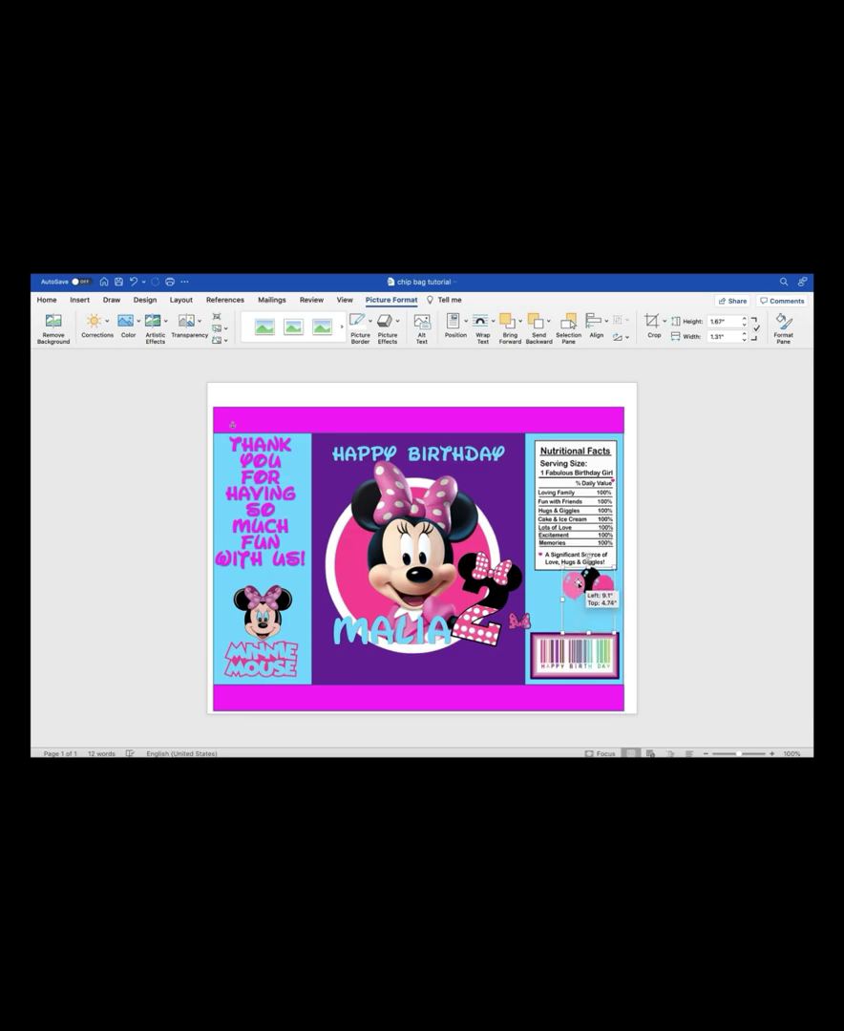
{"action": "left_click_drag", "start_coordinate": [578, 581], "coordinate": [576, 590]}
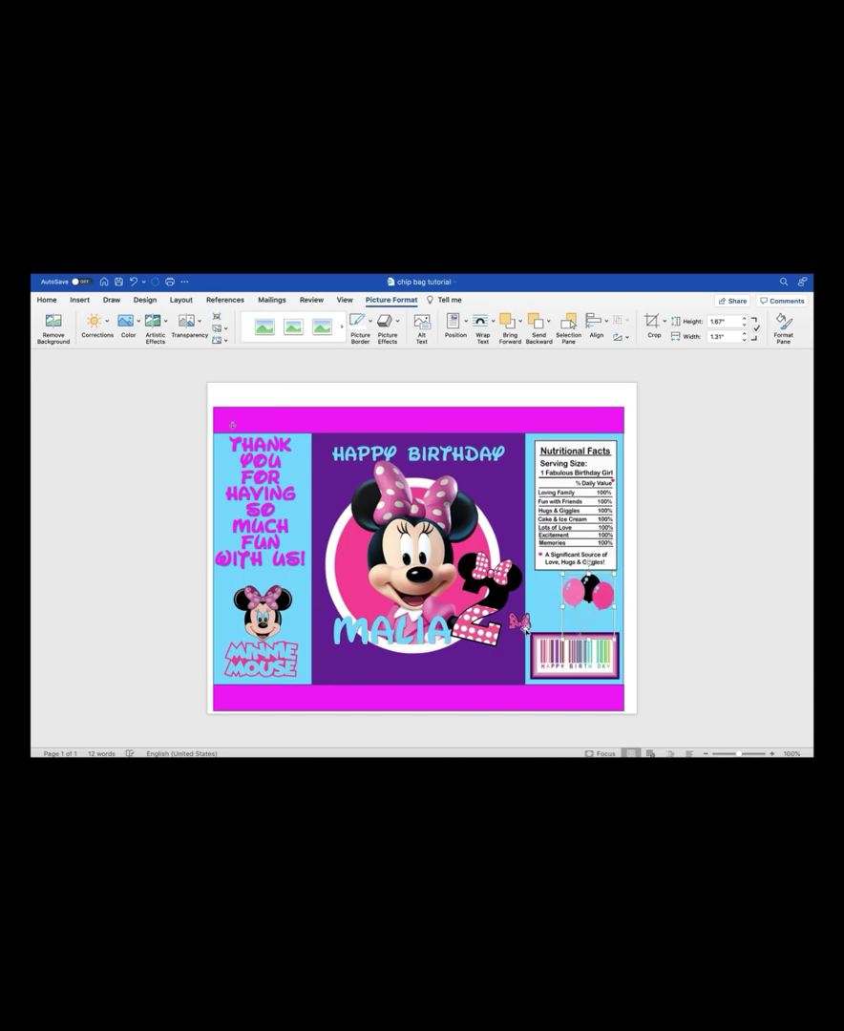
Set the small pink bow's wrapping to Behind Text and place it beneath the balloons, just above the barcode
{"action": "left_click", "coordinate": [519, 622]}
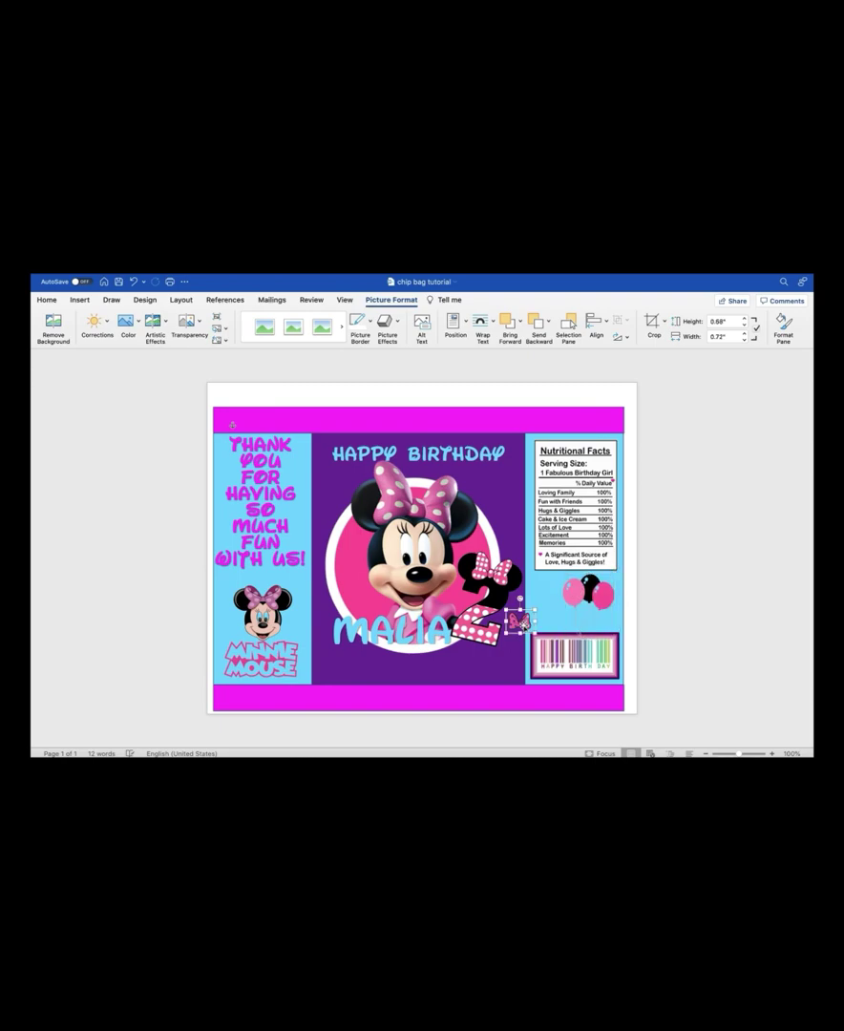
{"action": "left_click", "coordinate": [482, 325]}
{"action": "left_click", "coordinate": [500, 415]}
{"action": "left_click_drag", "start_coordinate": [519, 622], "coordinate": [584, 623]}
Group the background rectangles: both magenta bars, the purple centre panel and the two light blue side panels, leaving out the thank-you text box
{"action": "left_click", "coordinate": [299, 478]}
{"action": "left_click", "coordinate": [299, 477]}
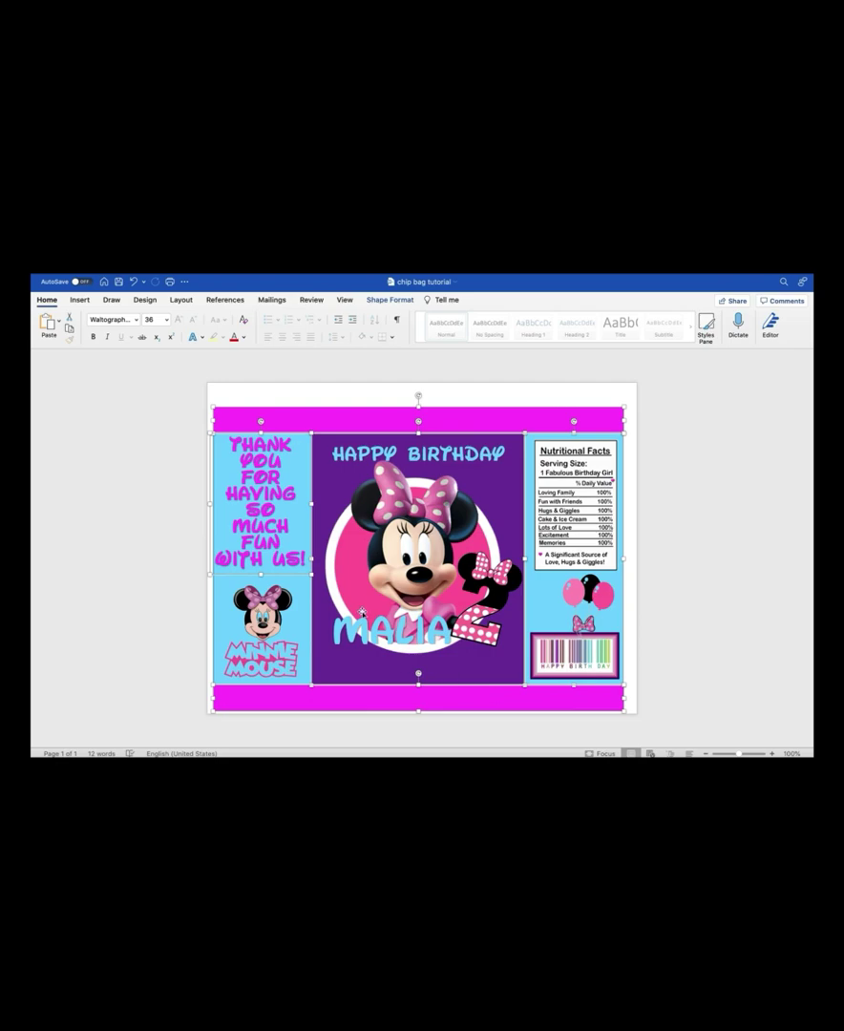
{"action": "left_click", "coordinate": [293, 526]}
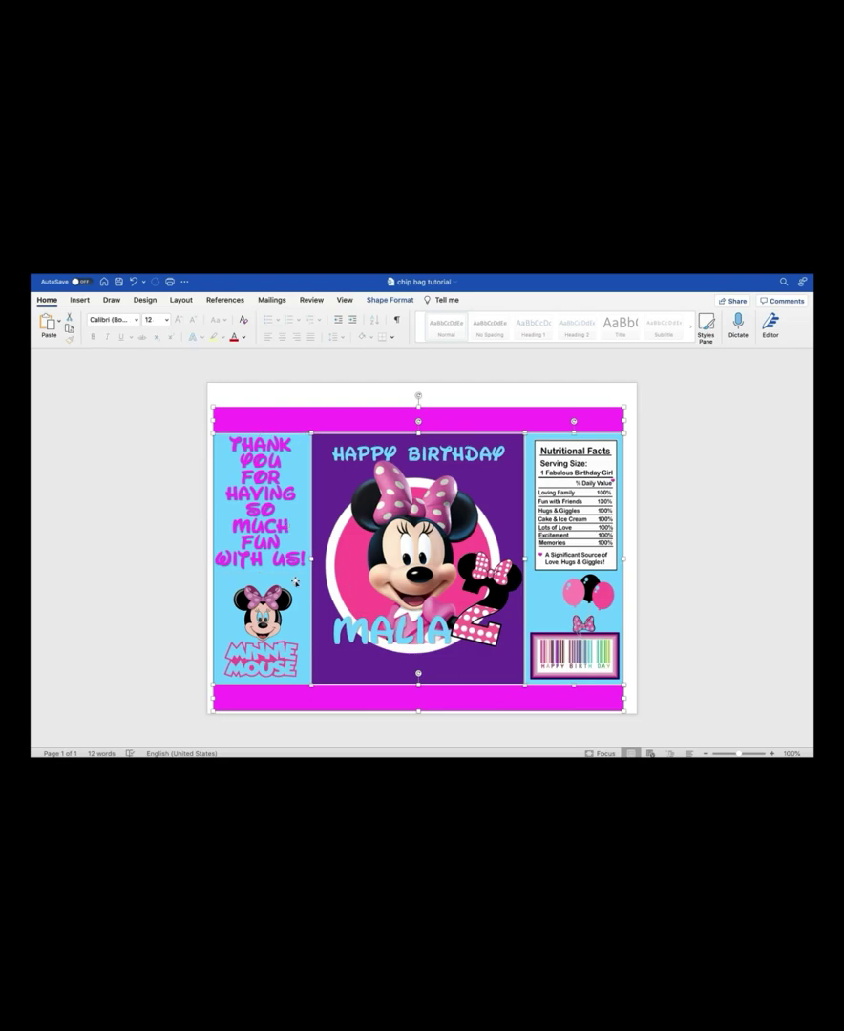
{"action": "left_click", "coordinate": [301, 587]}
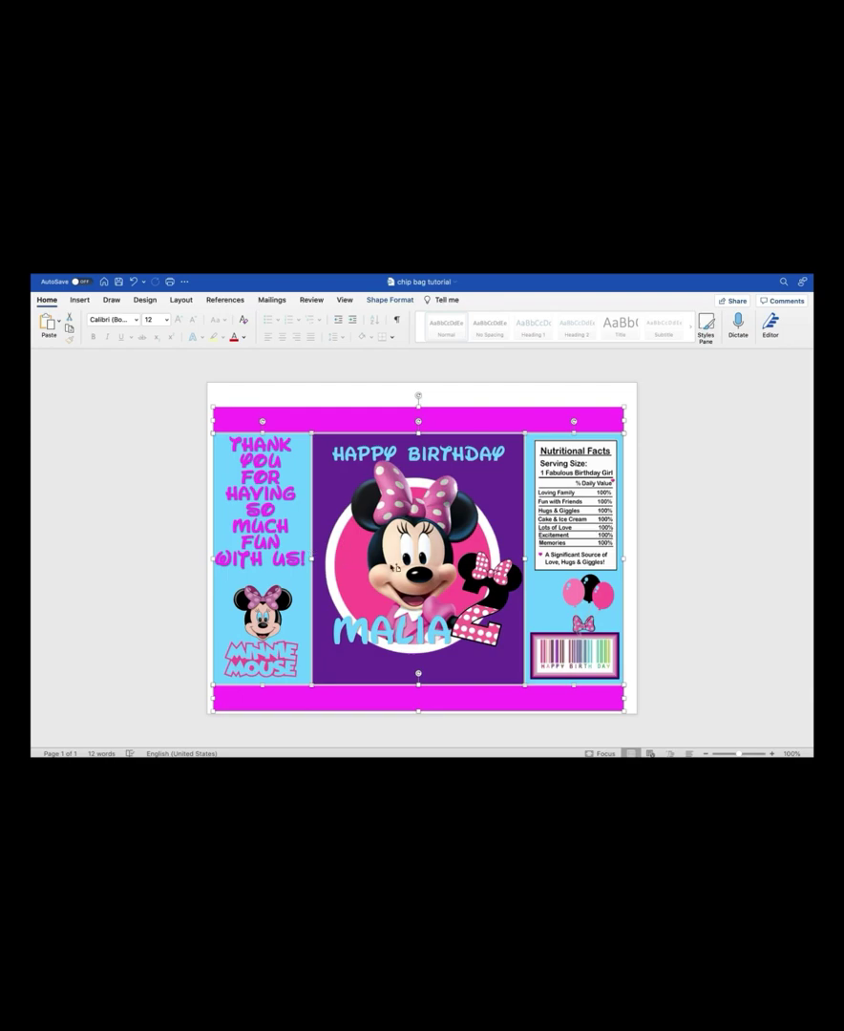
{"action": "right_click", "coordinate": [356, 426]}
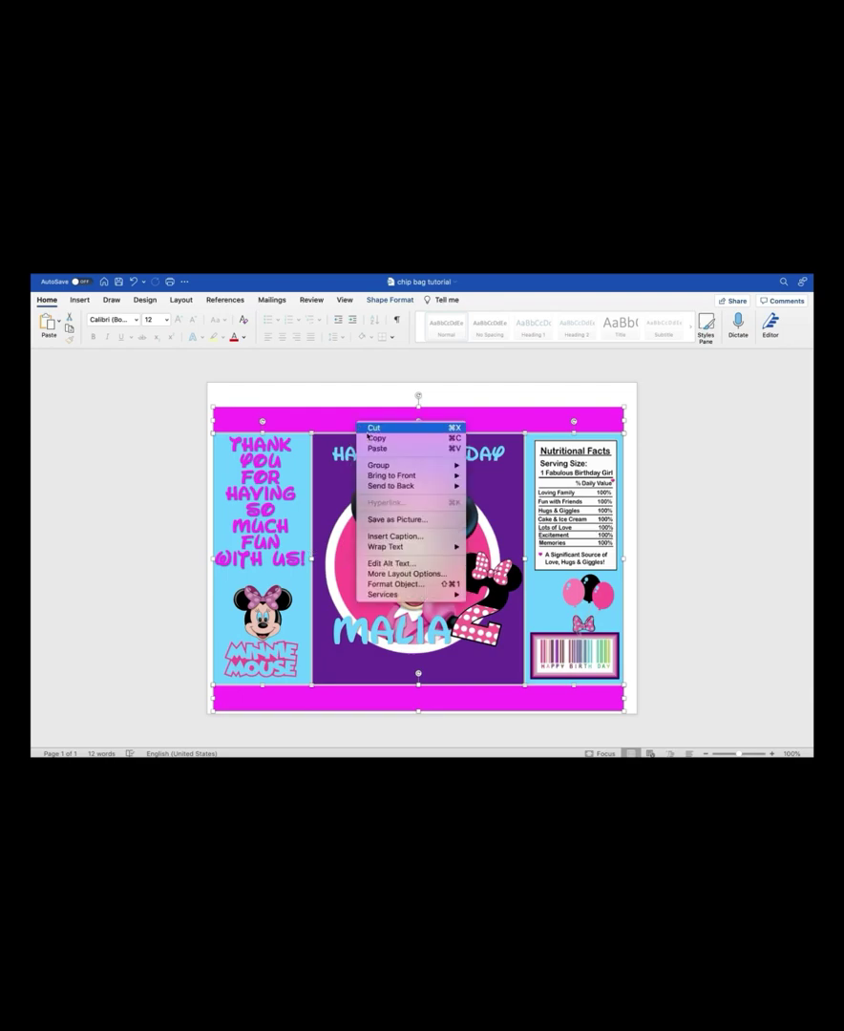
{"action": "mouse_move", "coordinate": [386, 466]}
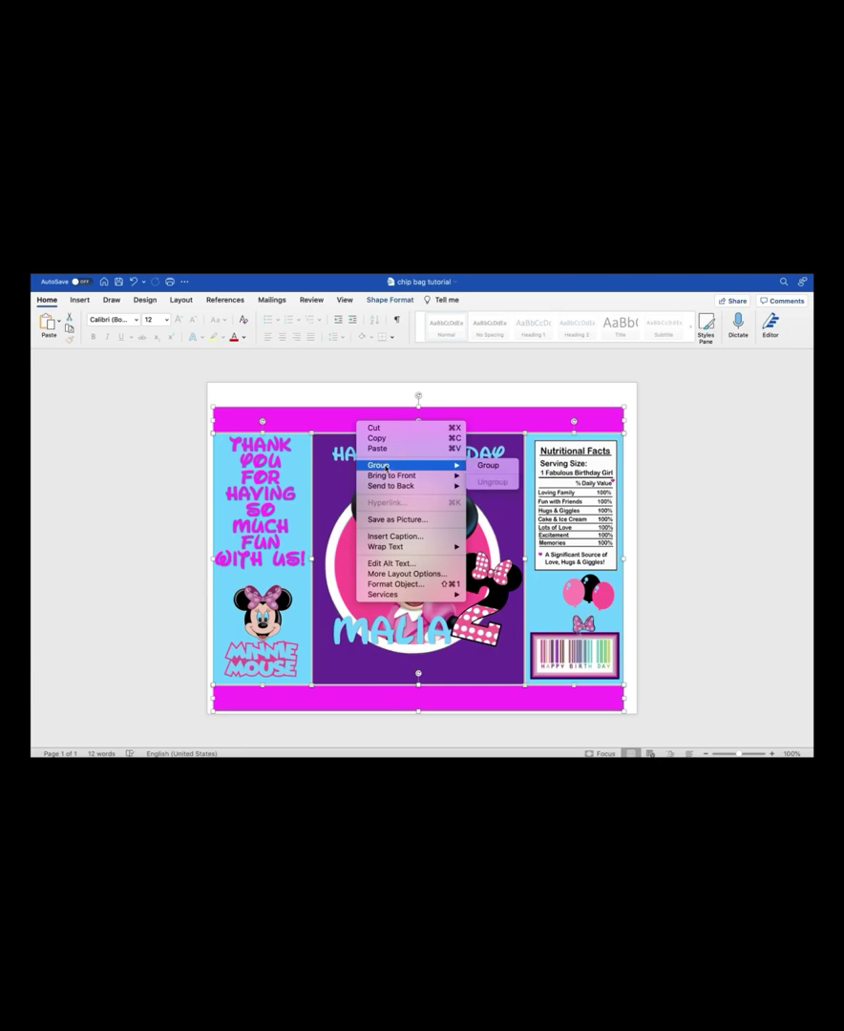
{"action": "left_click", "coordinate": [488, 465]}
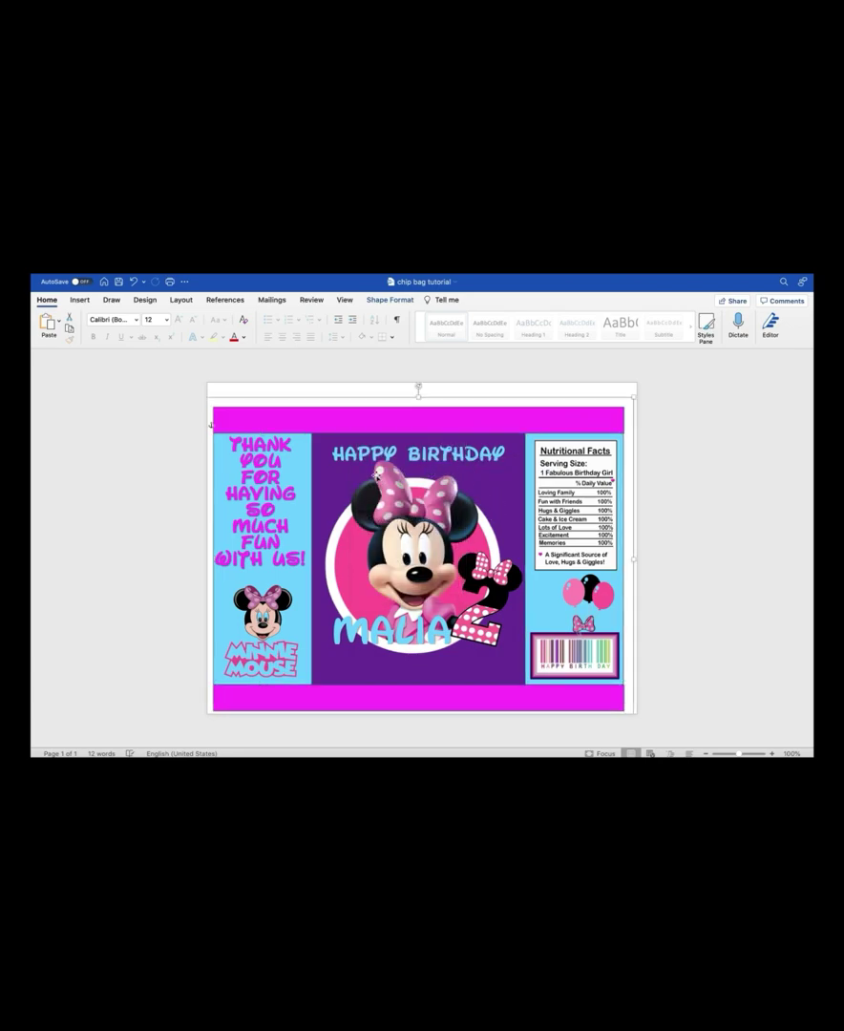
Remove the outline from the grouped background shapes and deselect them
{"action": "left_click", "coordinate": [386, 302]}
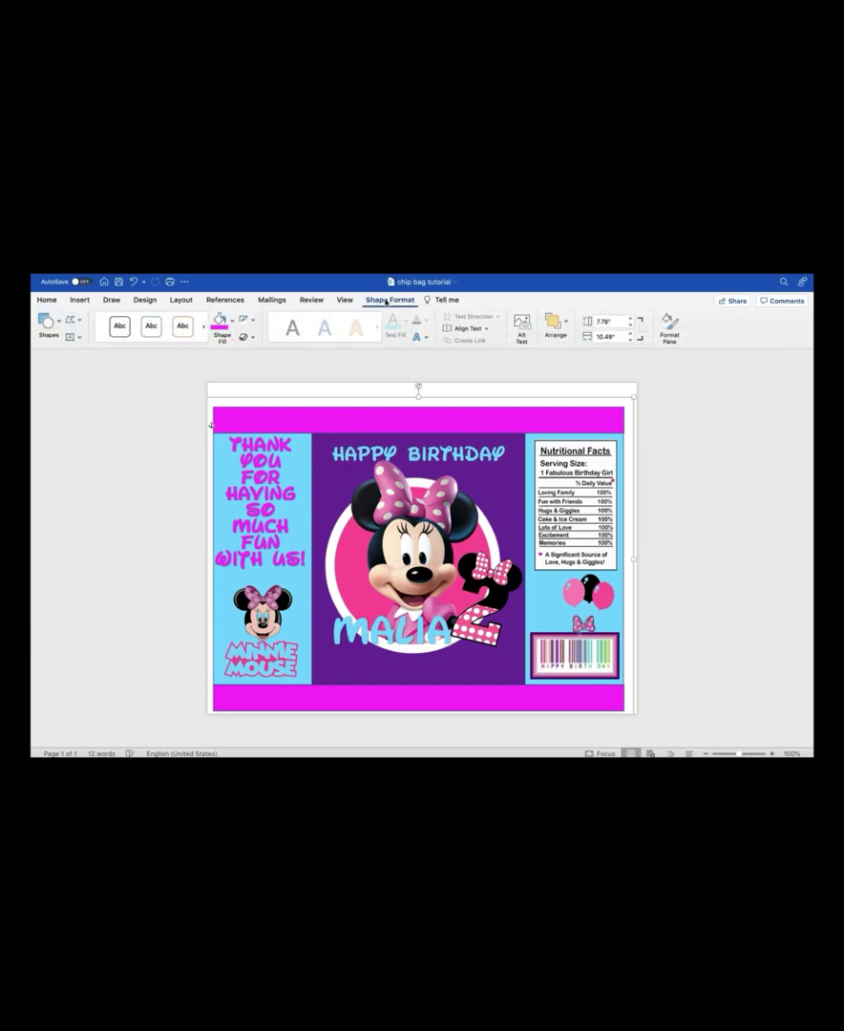
{"action": "left_click", "coordinate": [253, 323]}
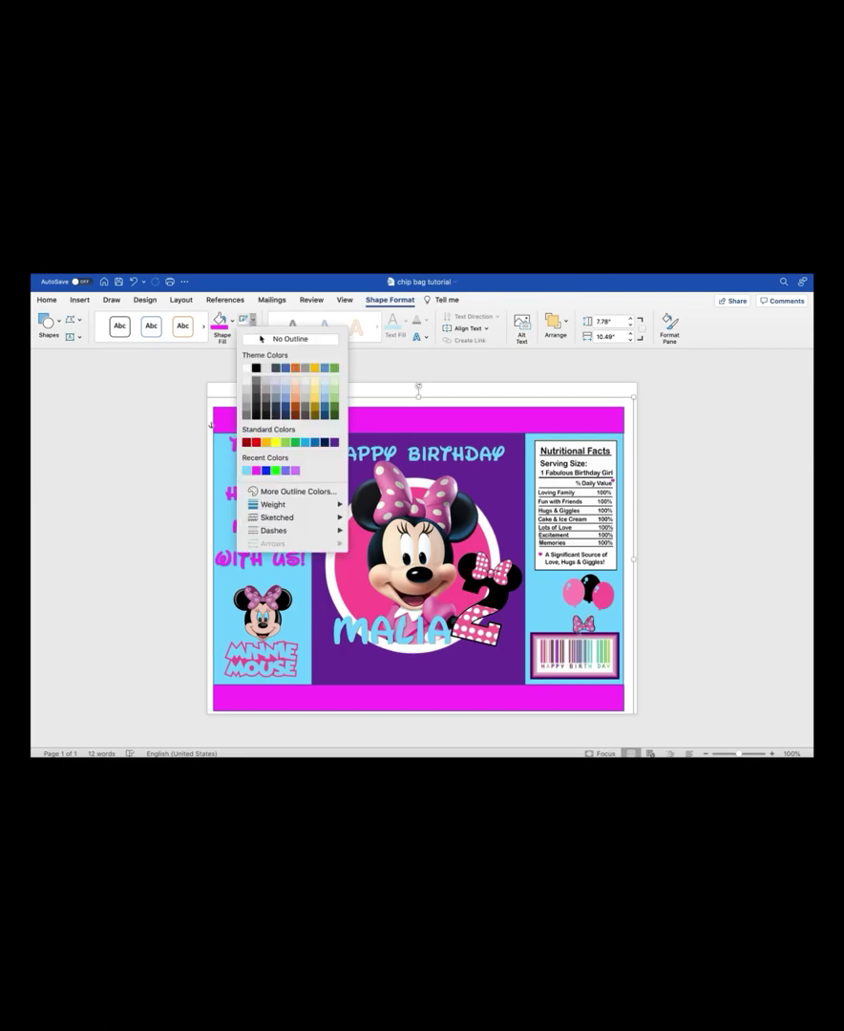
{"action": "left_click", "coordinate": [273, 338]}
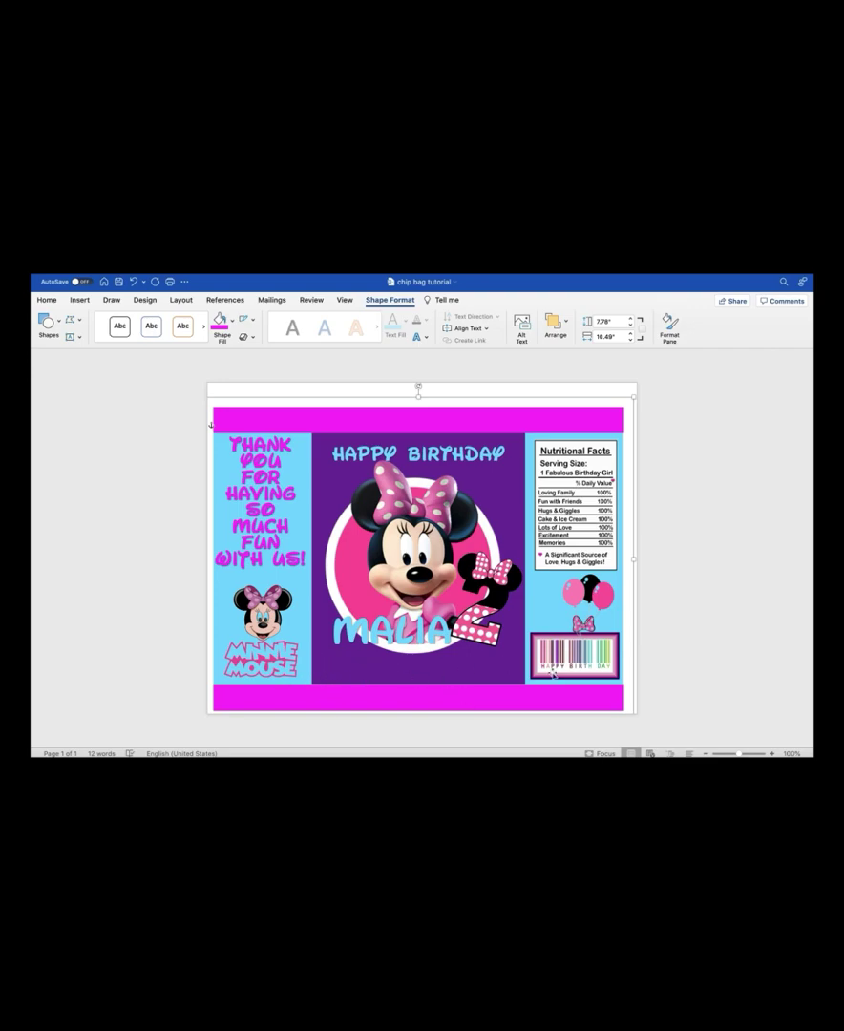
{"action": "left_click", "coordinate": [466, 695]}
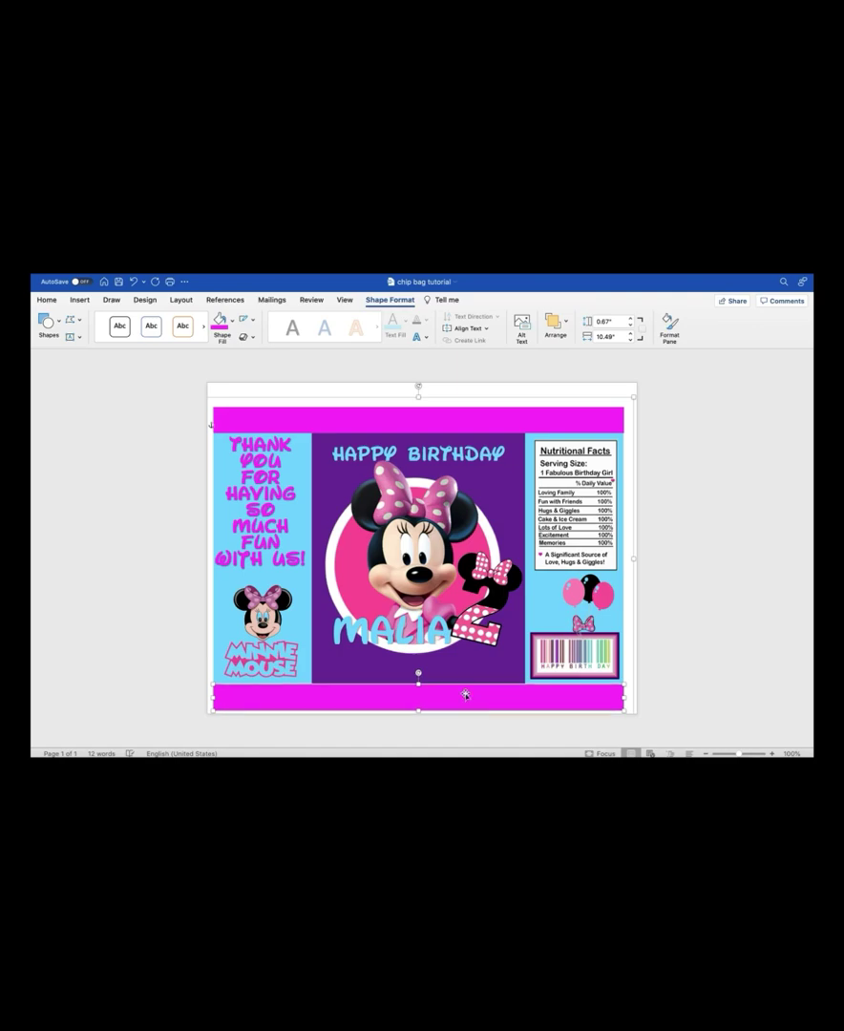
{"action": "left_click", "coordinate": [417, 673]}
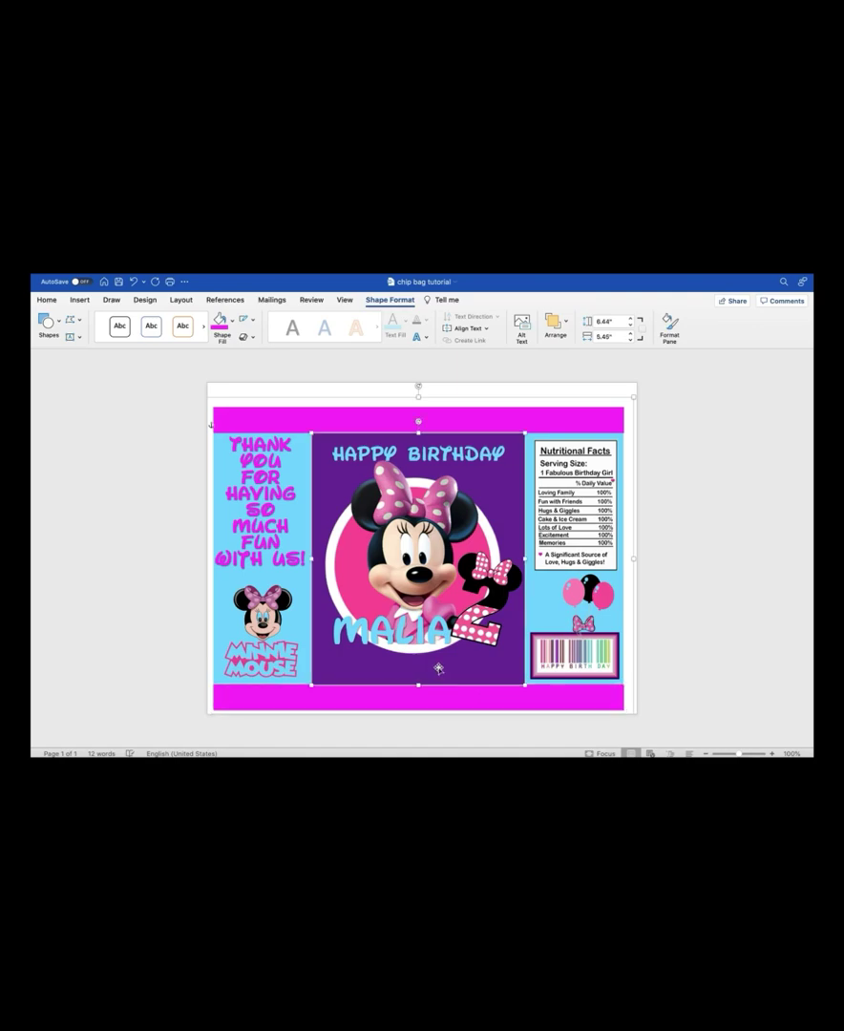
{"action": "left_click", "coordinate": [262, 385]}
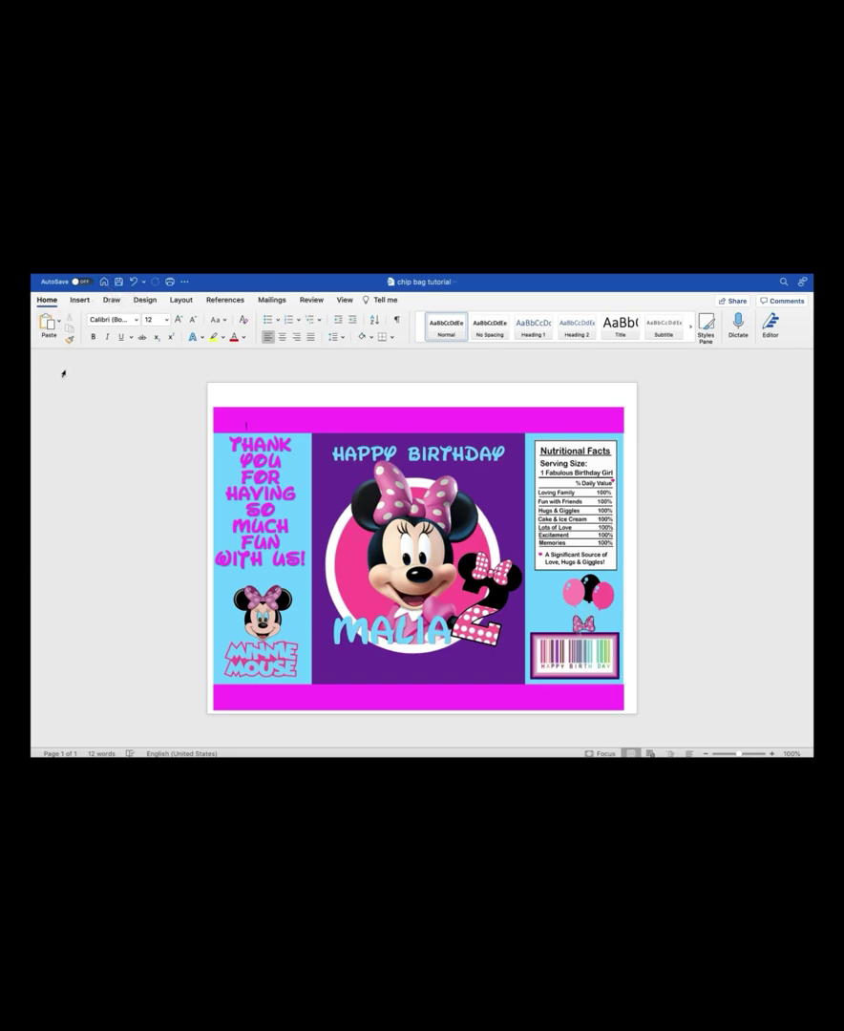
Check the finished chip bag design in the print preview and cancel without printing
{"action": "left_click", "coordinate": [171, 282]}
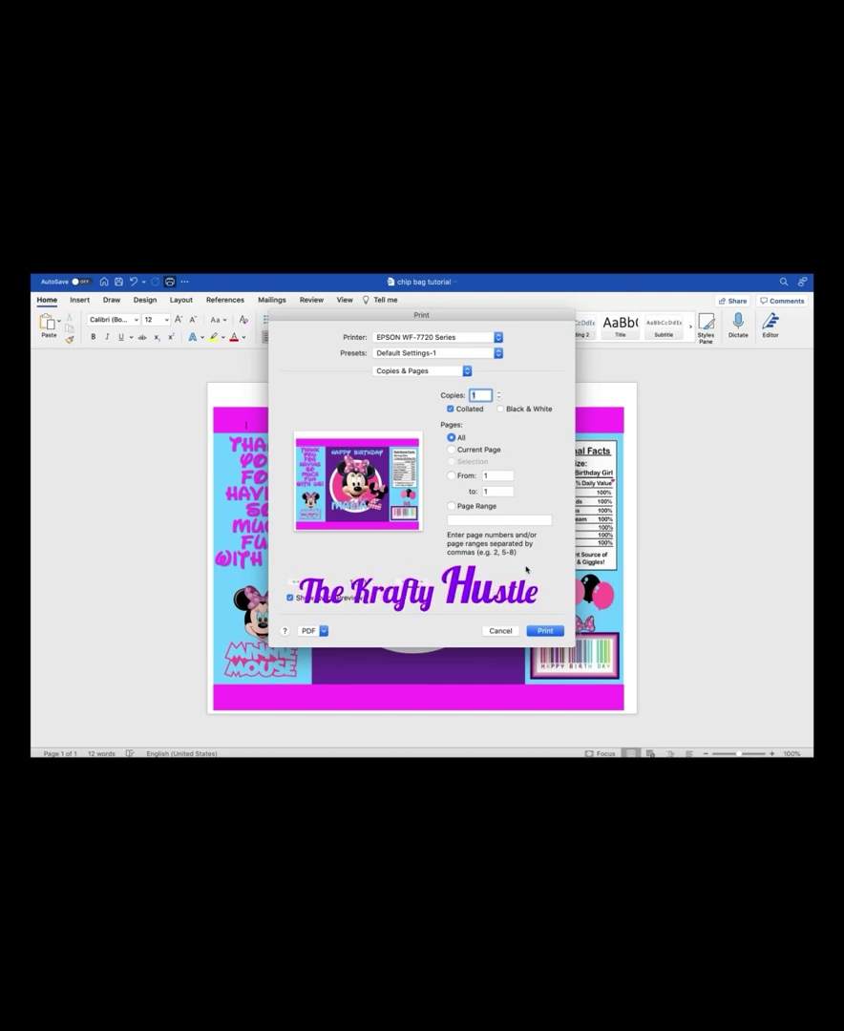
{"action": "left_click", "coordinate": [499, 631]}
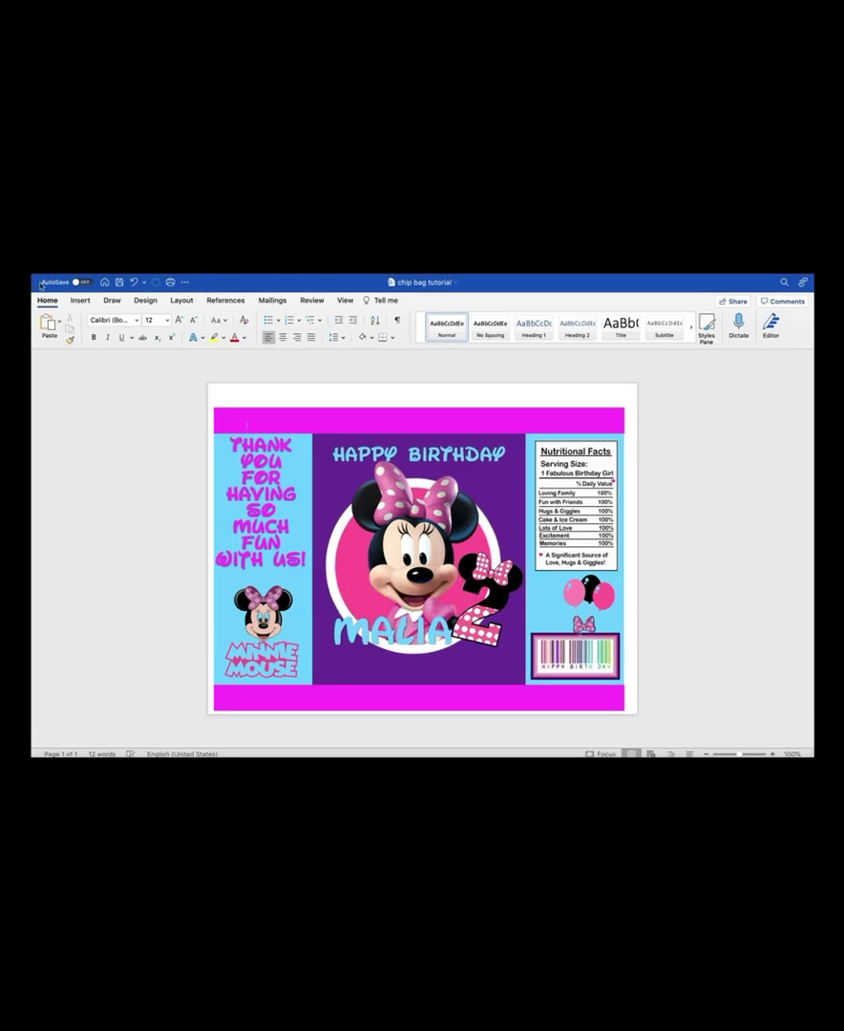
{"action": "left_click", "coordinate": [207, 278]}
{"action": "mouse_move", "coordinate": [71, 277]}
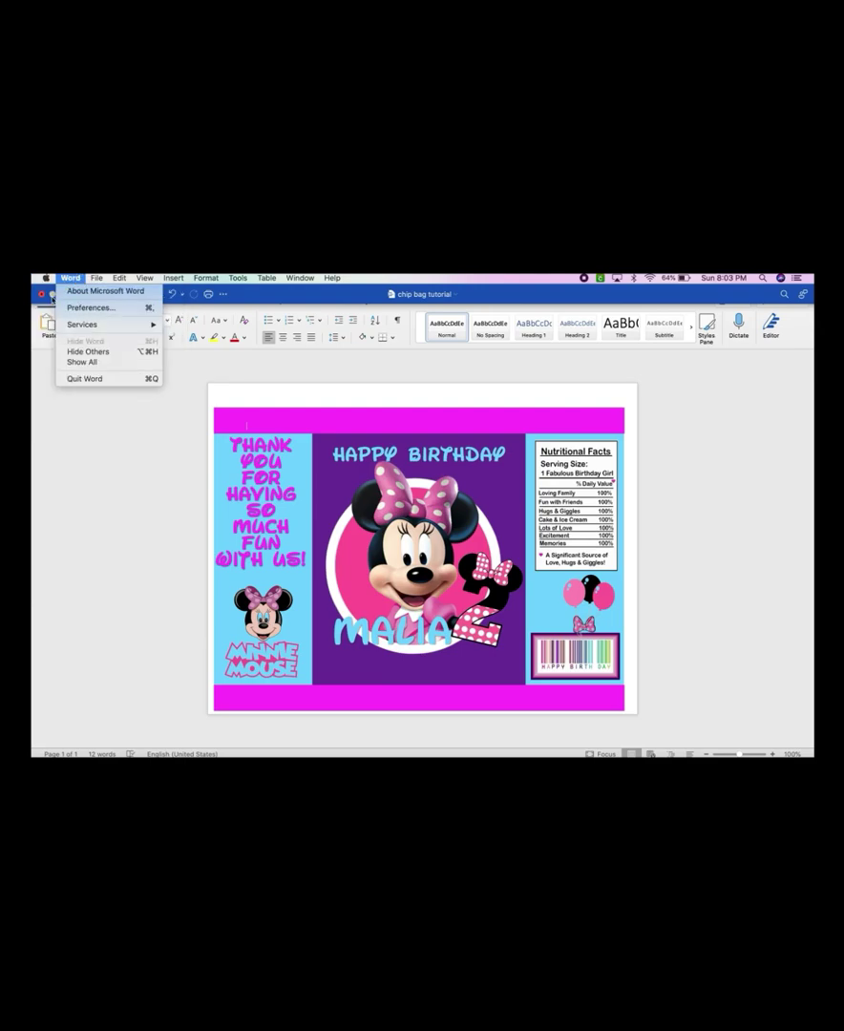
{"action": "left_click", "coordinate": [196, 311]}
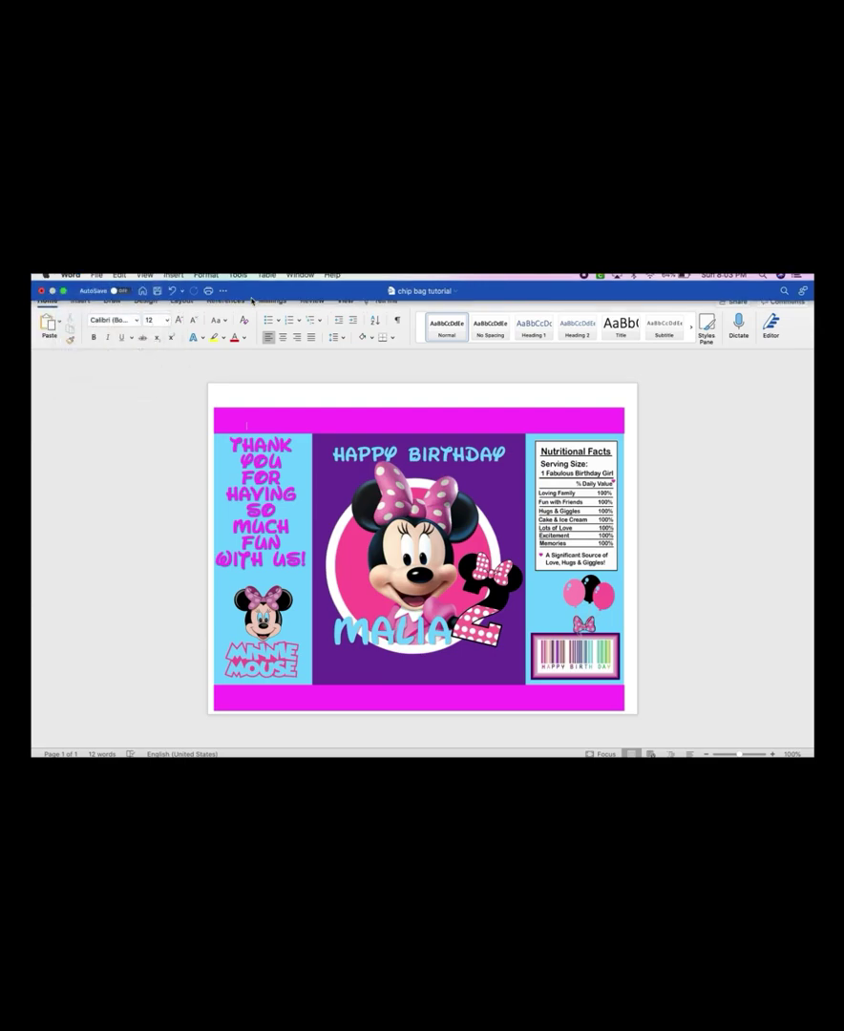